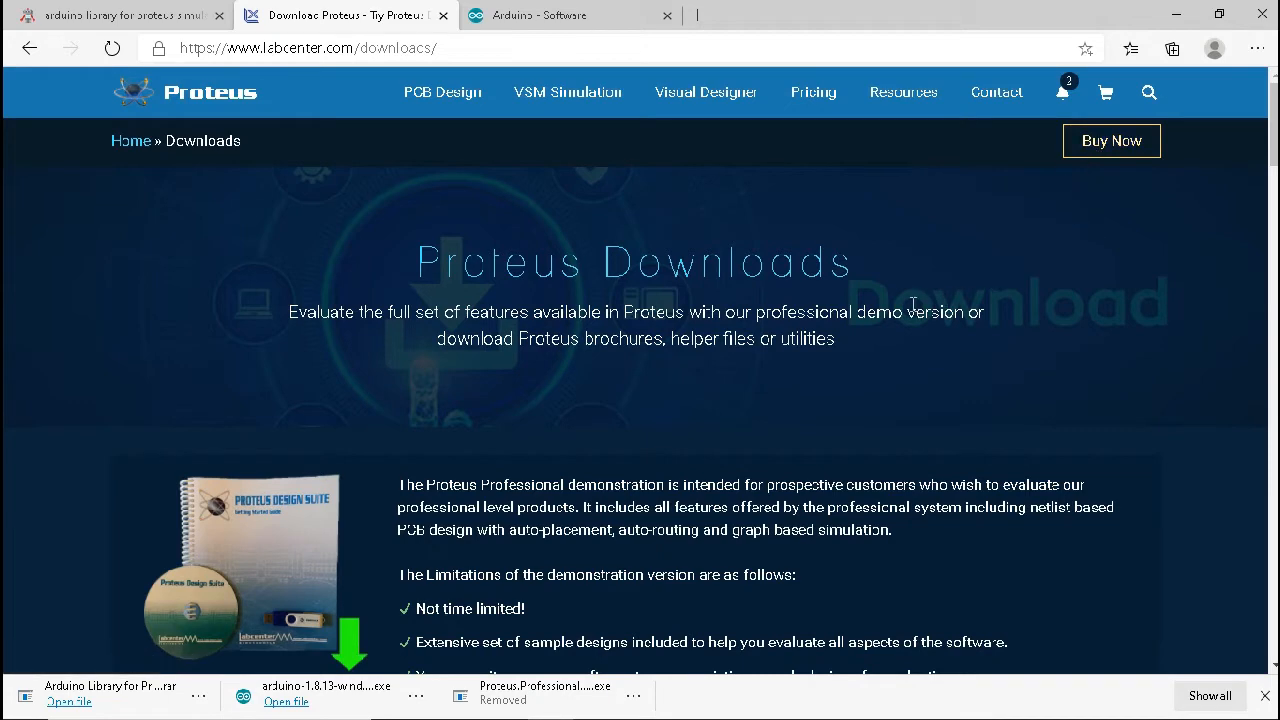
Review the Proteus demonstration version's limitations and download, and the Arduino IDE 1.8.13 download options on the Arduino software page.
scroll(862, 340, down, 3)
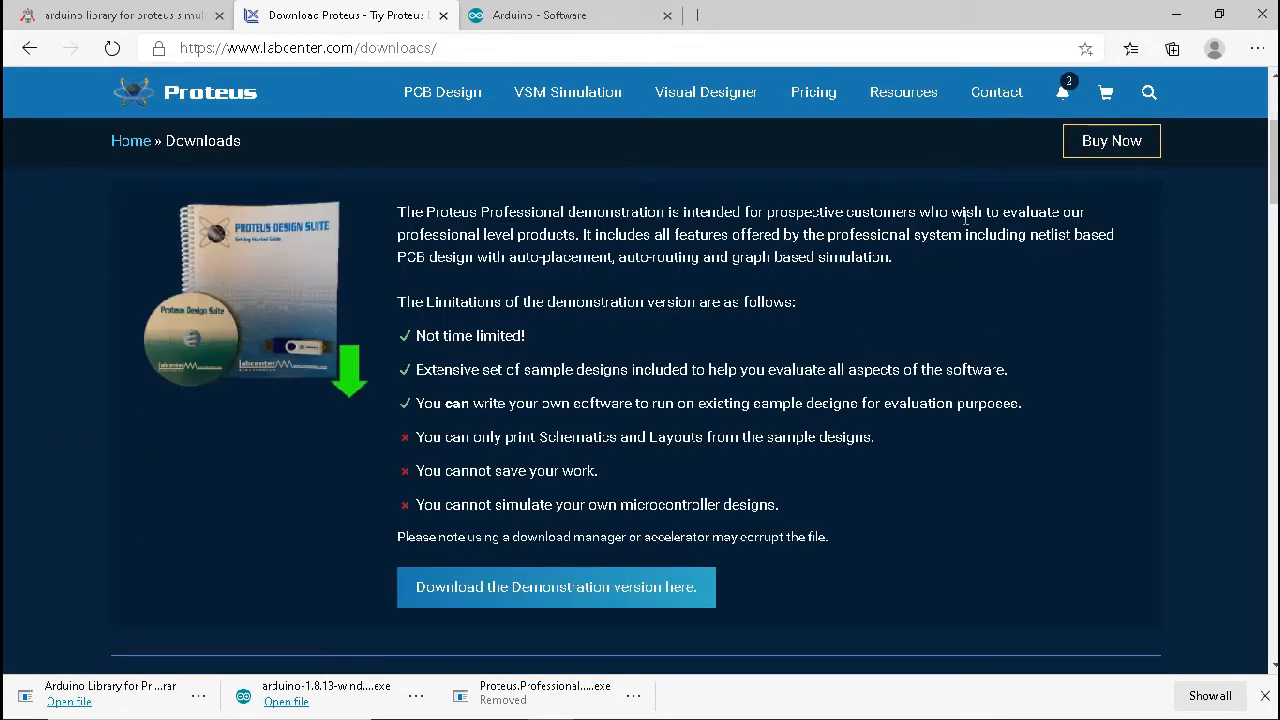
scroll(830, 370, down, 2)
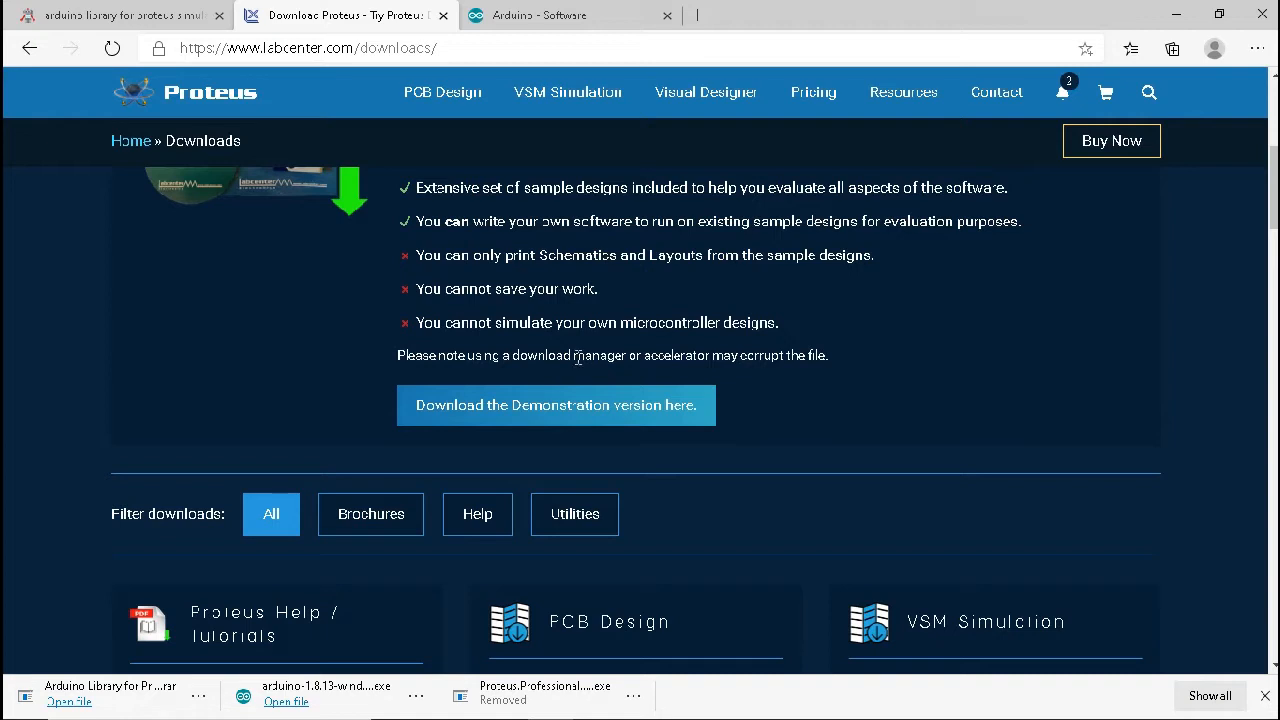
click(560, 15)
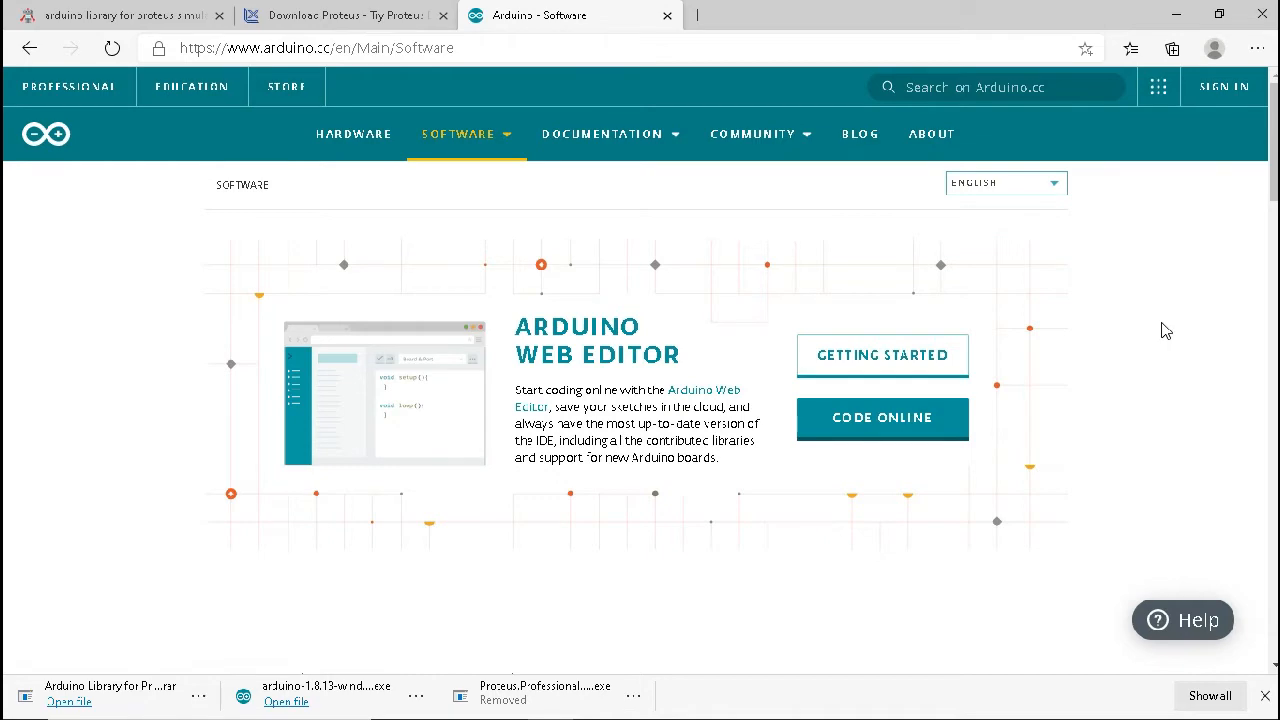
scroll(1166, 331, down, 5)
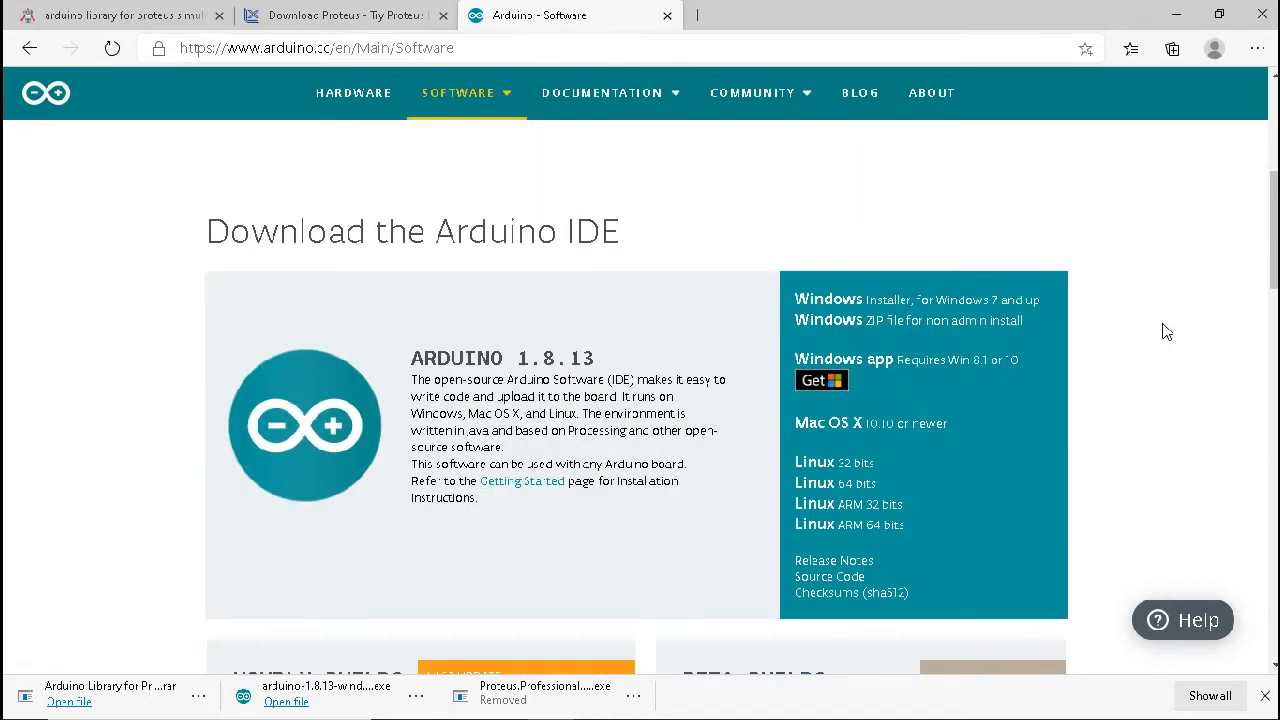
scroll(1186, 306, down, 1)
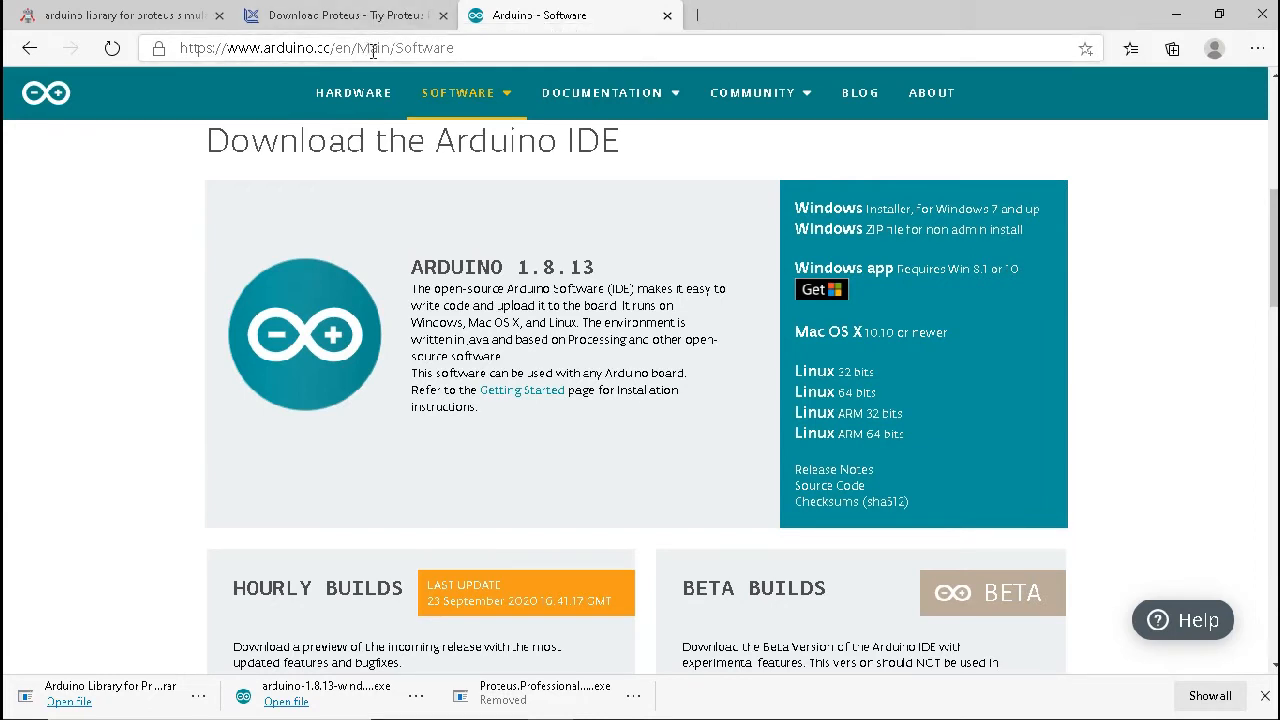
Download the Arduino library for Proteus from the projectiot123.com article on Arduino library for Proteus simulation.
click(150, 14)
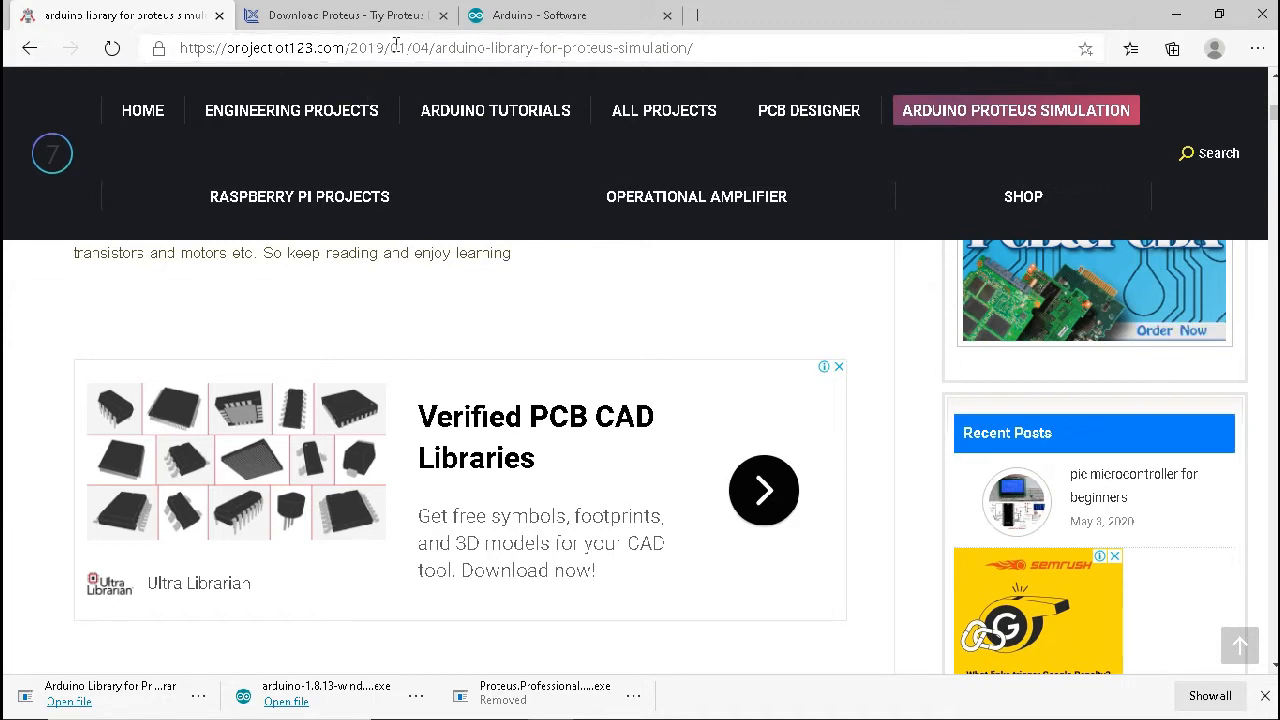
scroll(505, 390, down, 10)
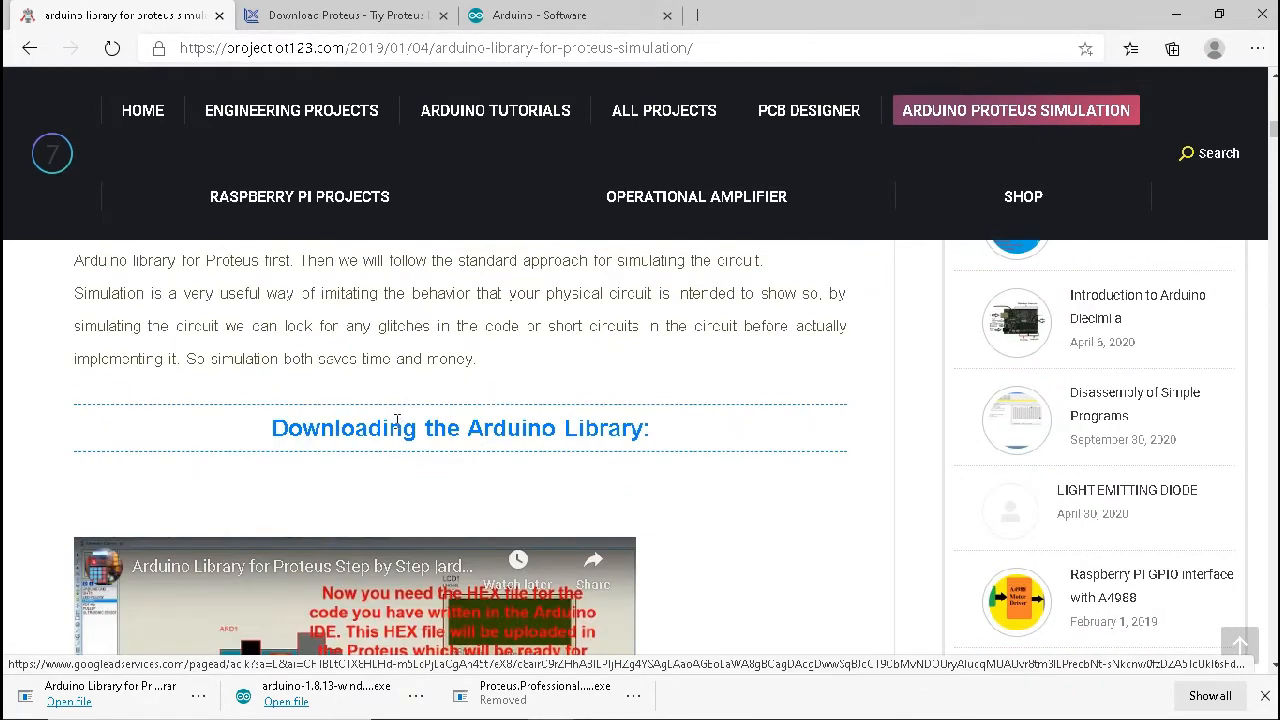
scroll(394, 437, down, 6)
scroll(394, 437, down, 12)
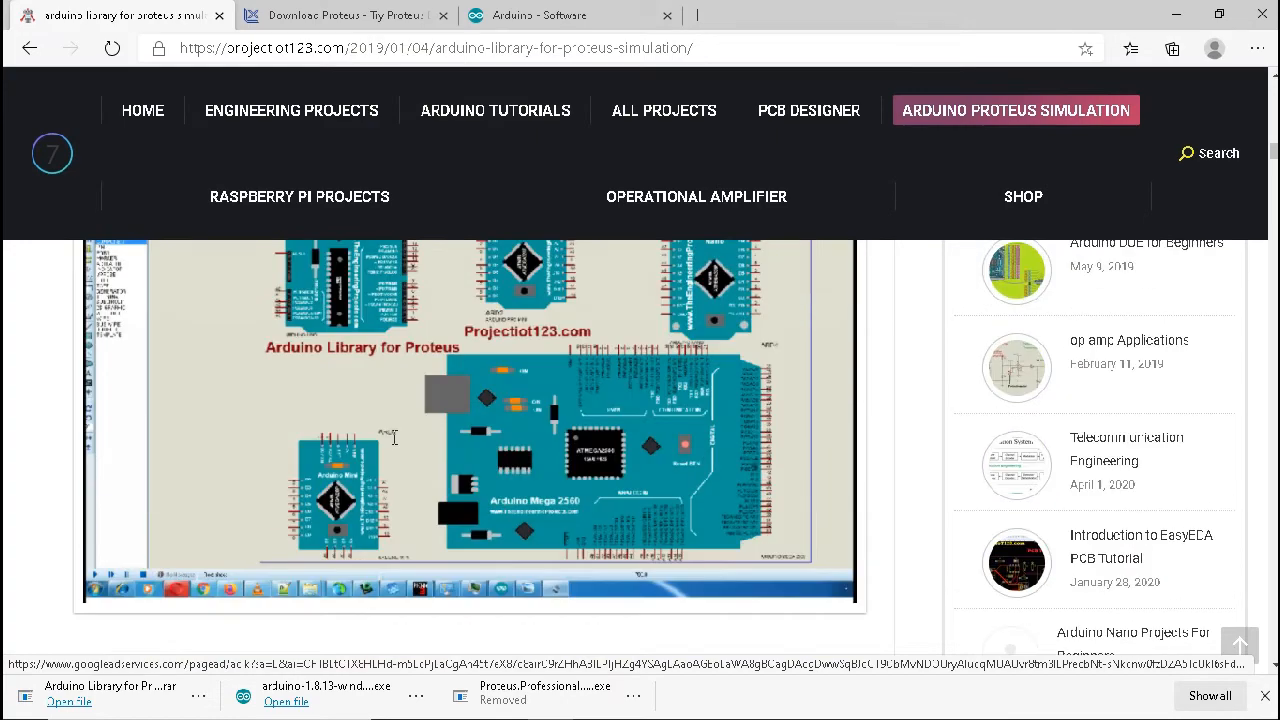
scroll(394, 440, down, 5)
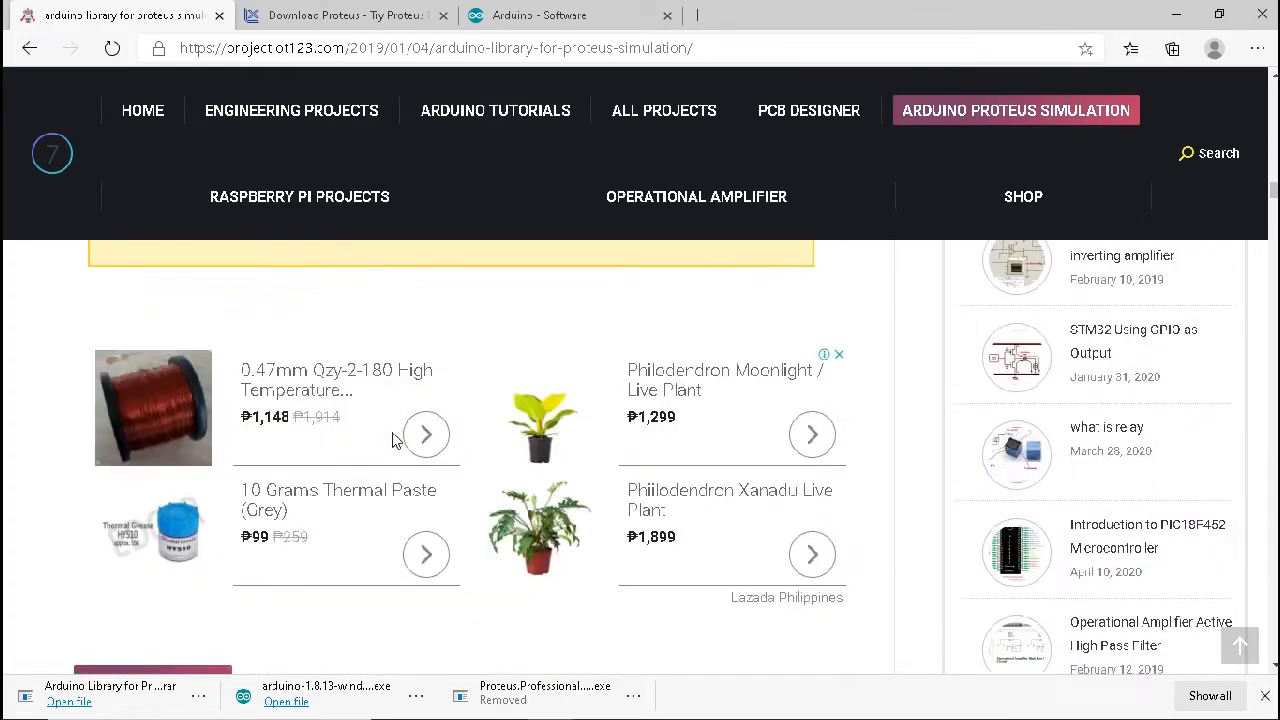
scroll(395, 440, down, 1)
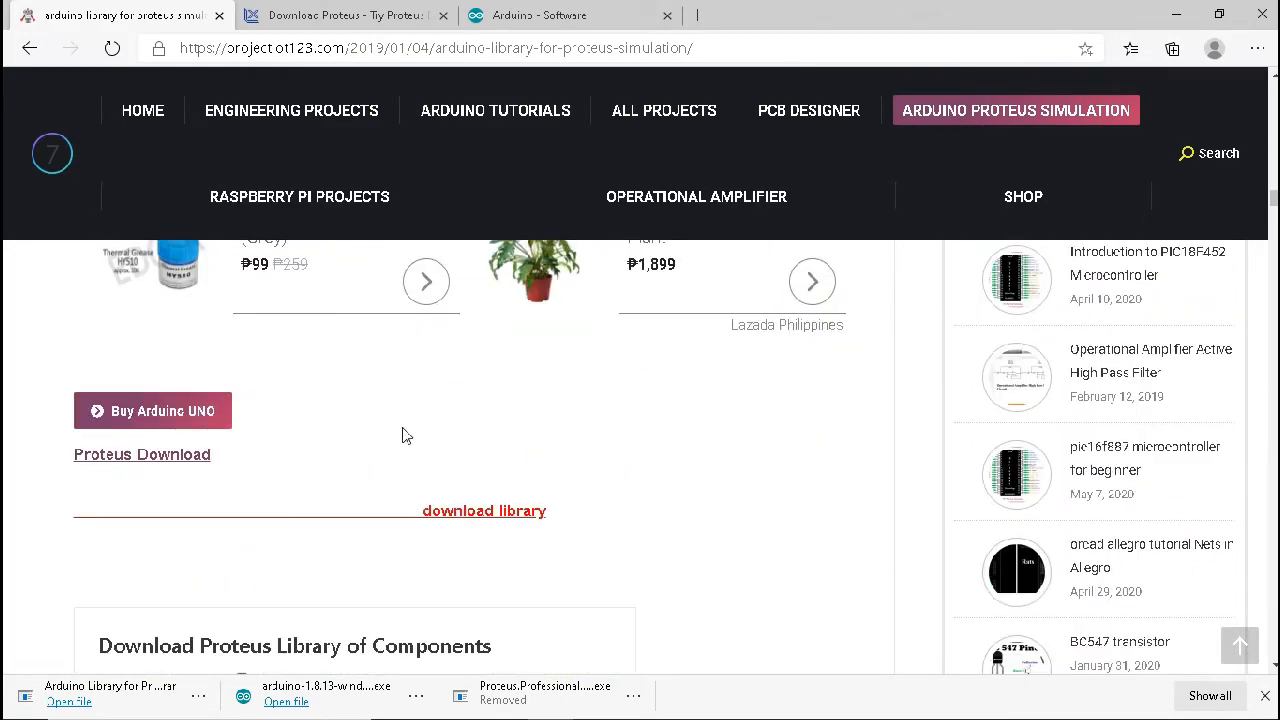
click(480, 514)
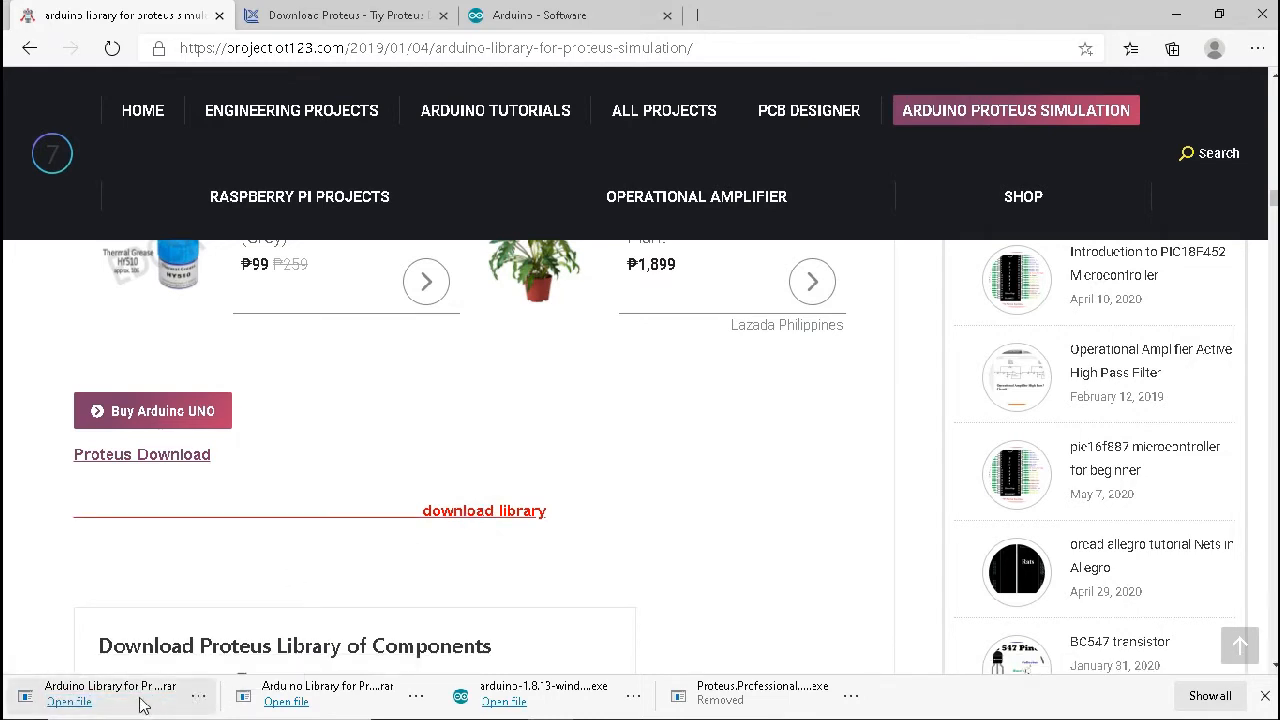
Show the newly downloaded library archive in its folder and extract it to the folder "Arduino Library for Proteus (1)".
click(202, 695)
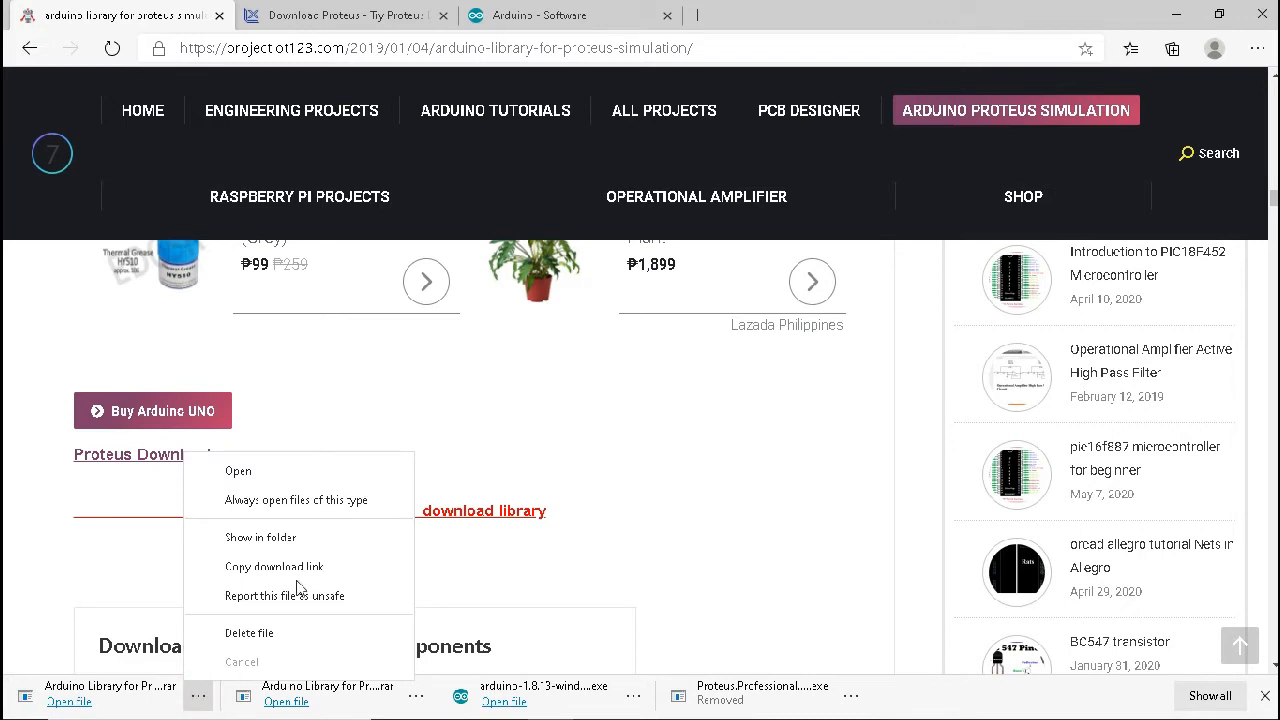
click(305, 545)
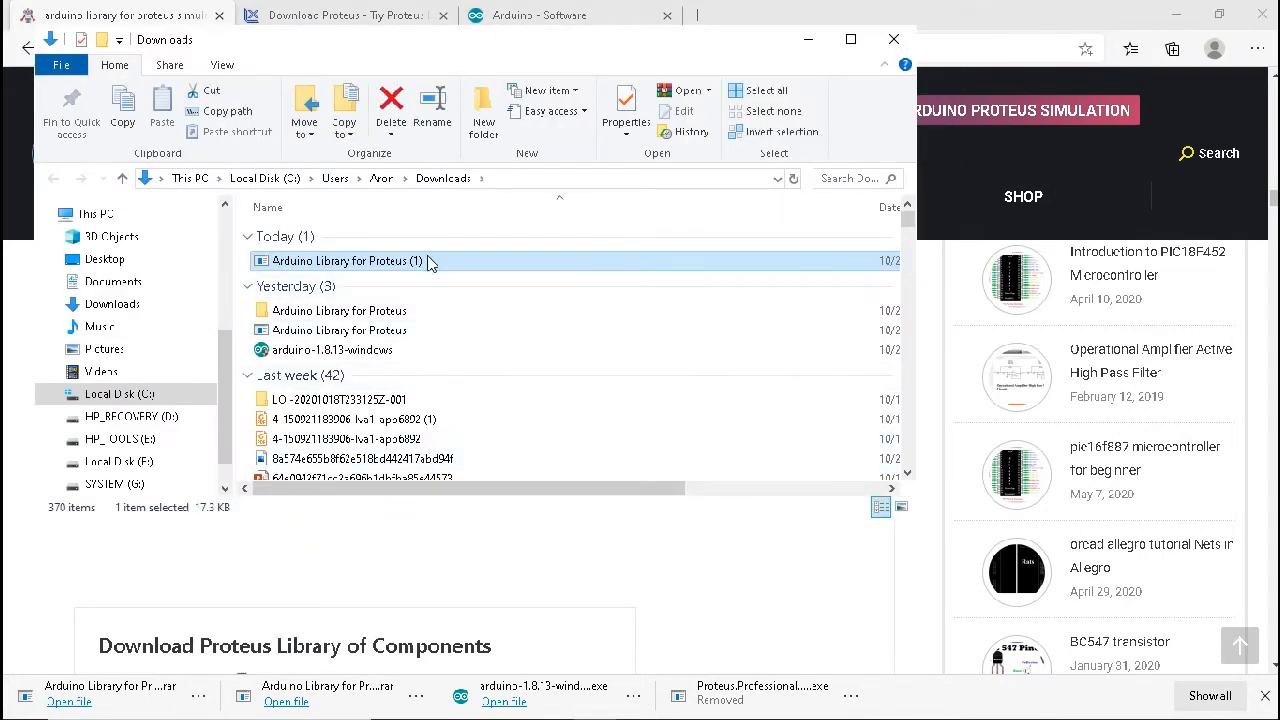
right_click(428, 258)
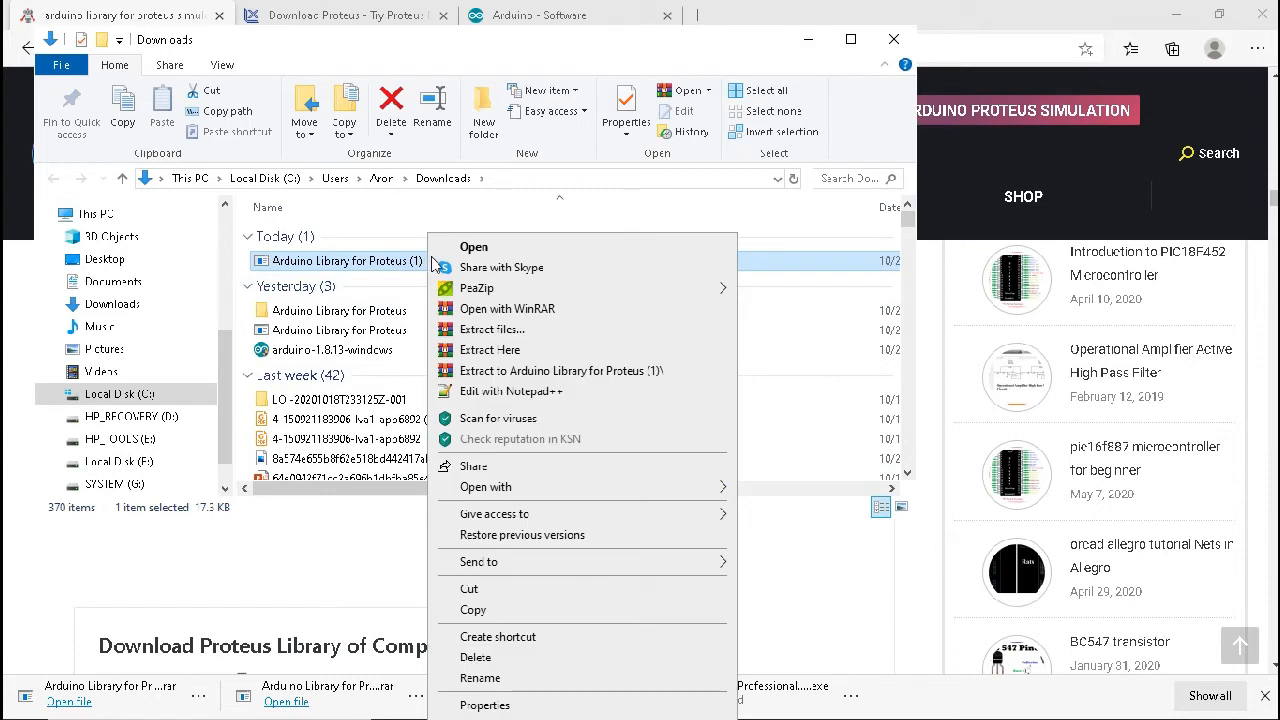
click(612, 372)
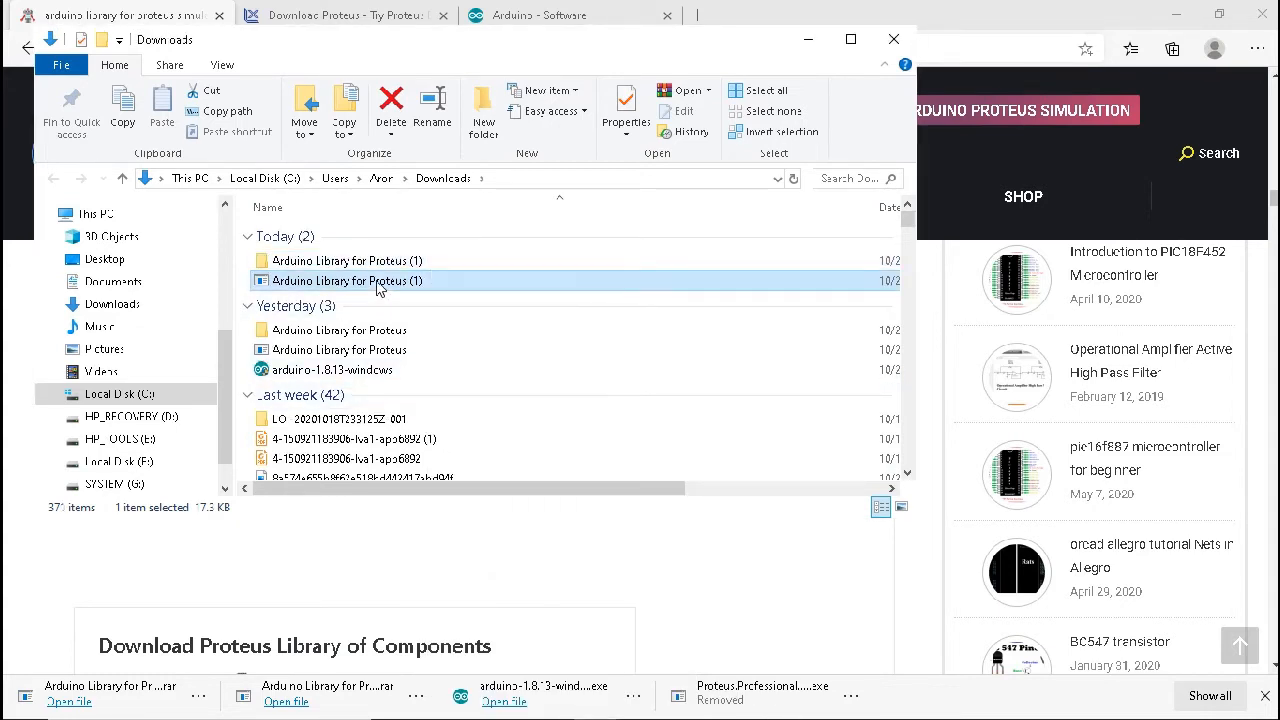
Open the extracted "Arduino Library for Proteus (1)" folder and copy ArduinoTEP.IDX and ArduinoTEP.LIB.
click(393, 264)
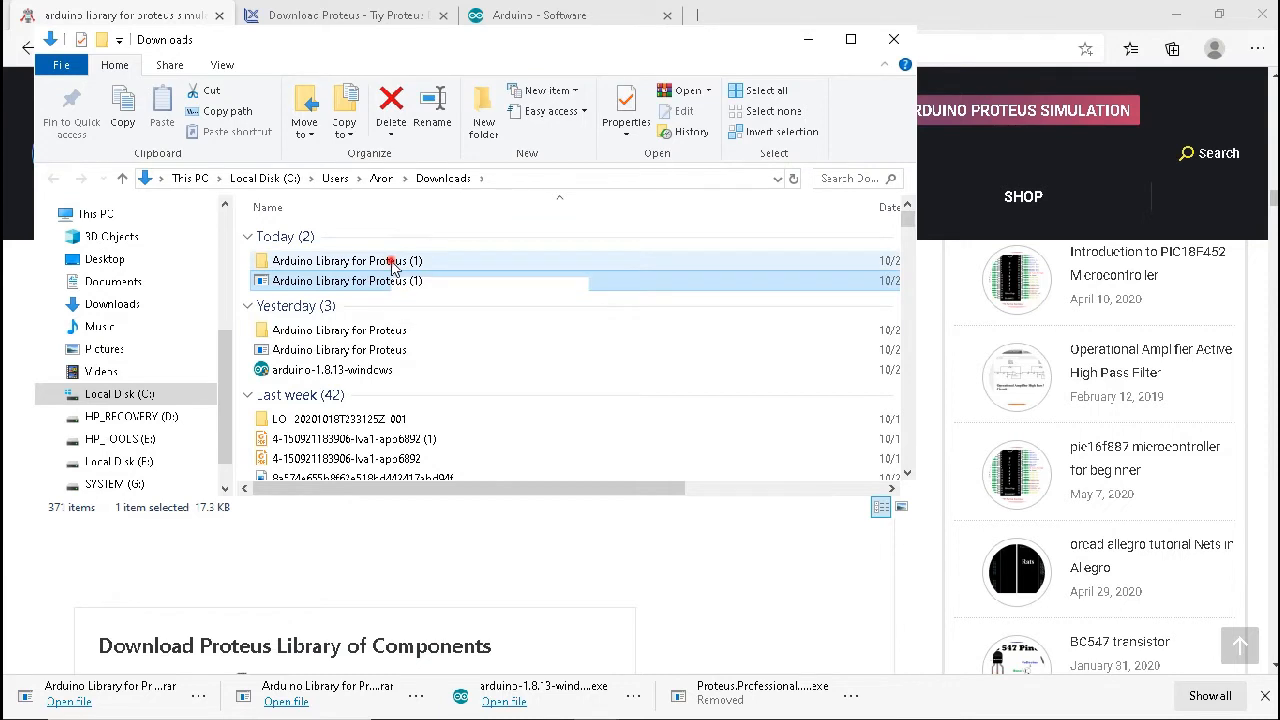
double_click(393, 264)
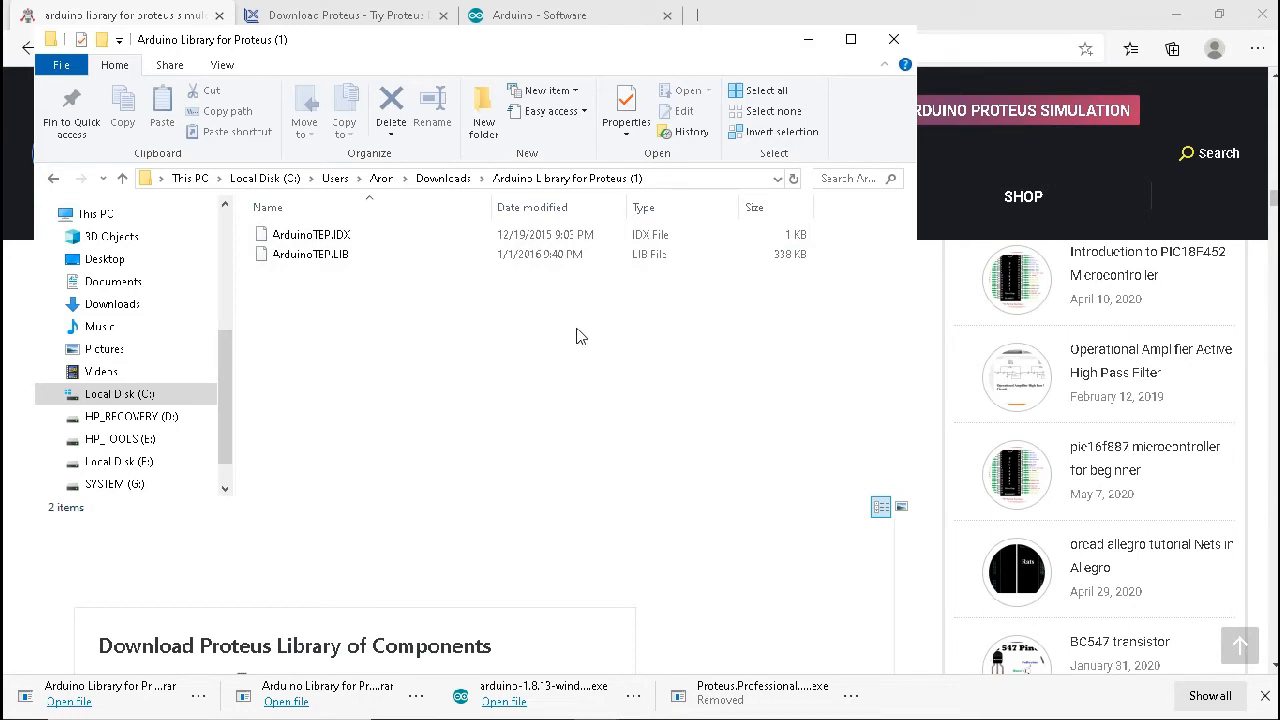
drag(588, 316, 337, 236)
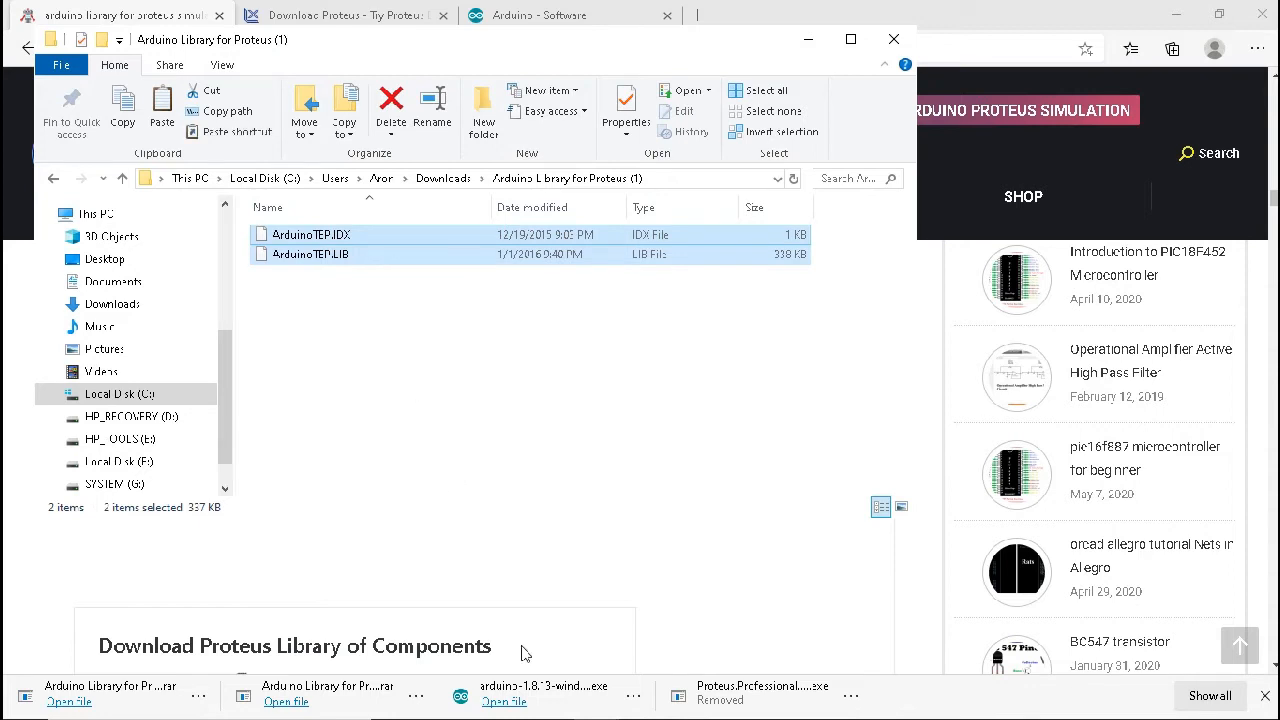
Go to the Proteus library folder at C:\ProgramData\Labcenter Electronics\Proteus 8 Professional\LIBRARY.
mouse_move(490, 716)
click(595, 704)
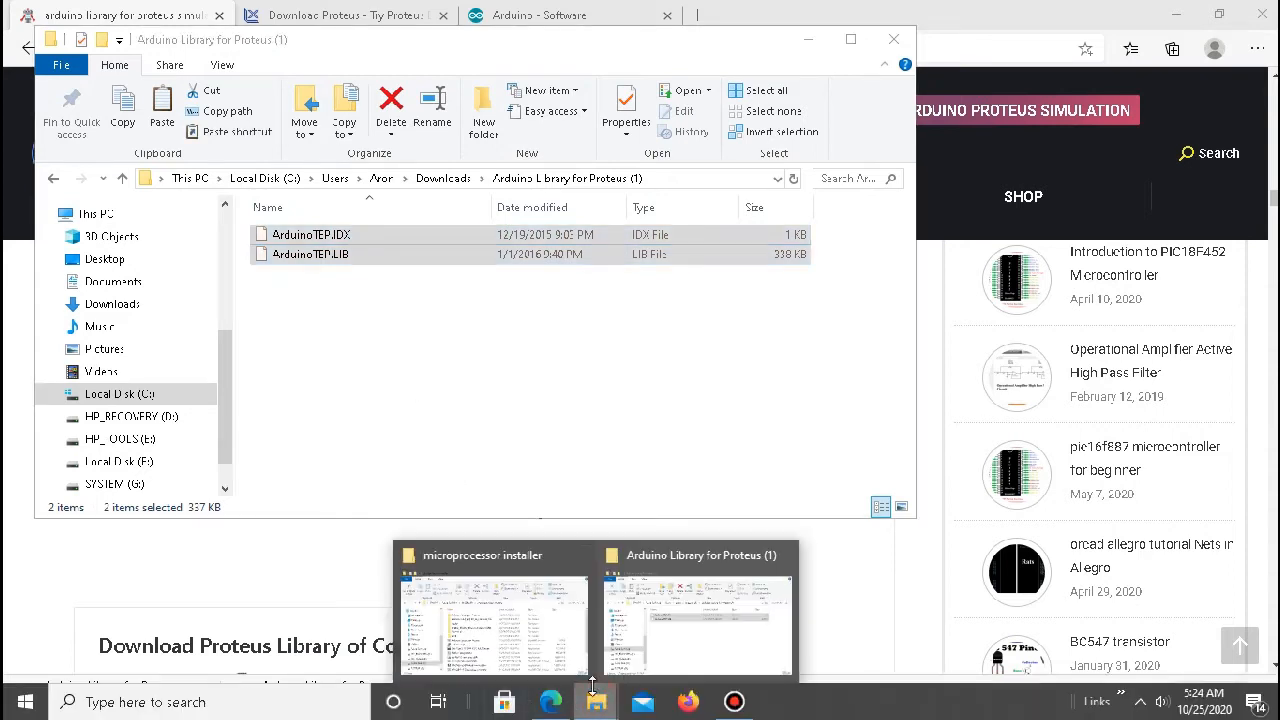
click(660, 650)
click(117, 395)
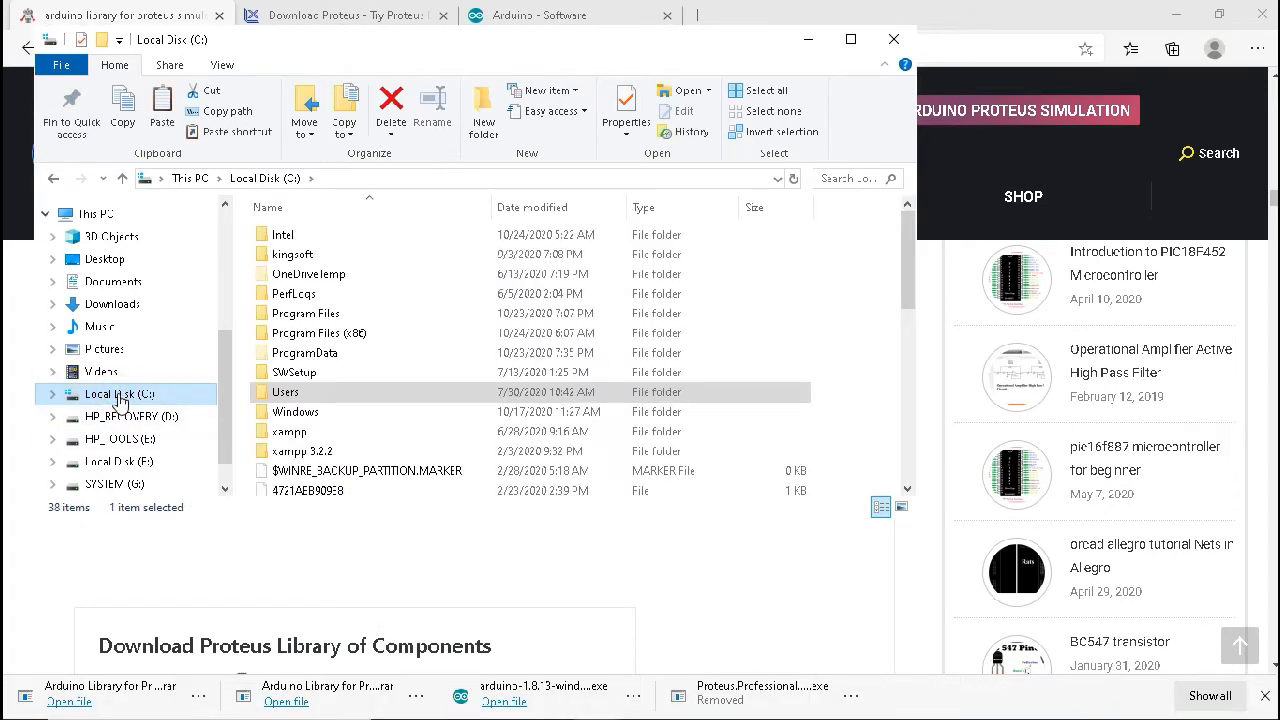
double_click(331, 358)
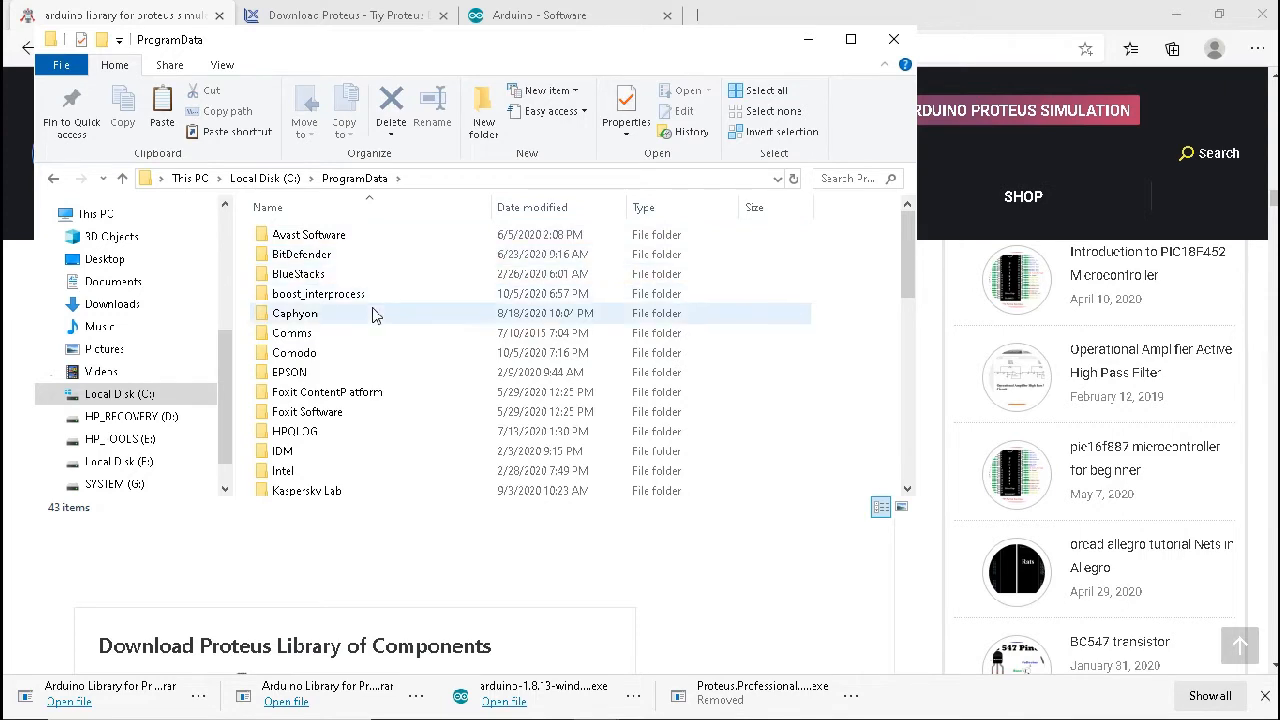
scroll(396, 405, down, 2)
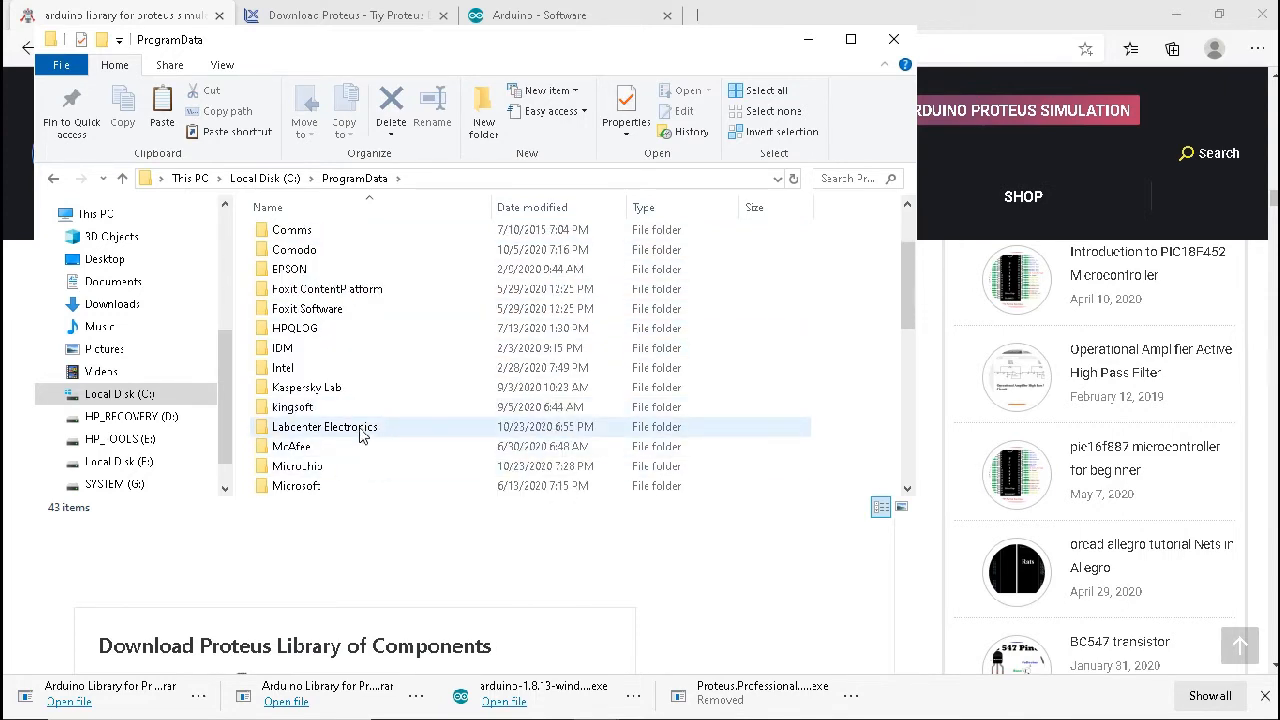
click(360, 430)
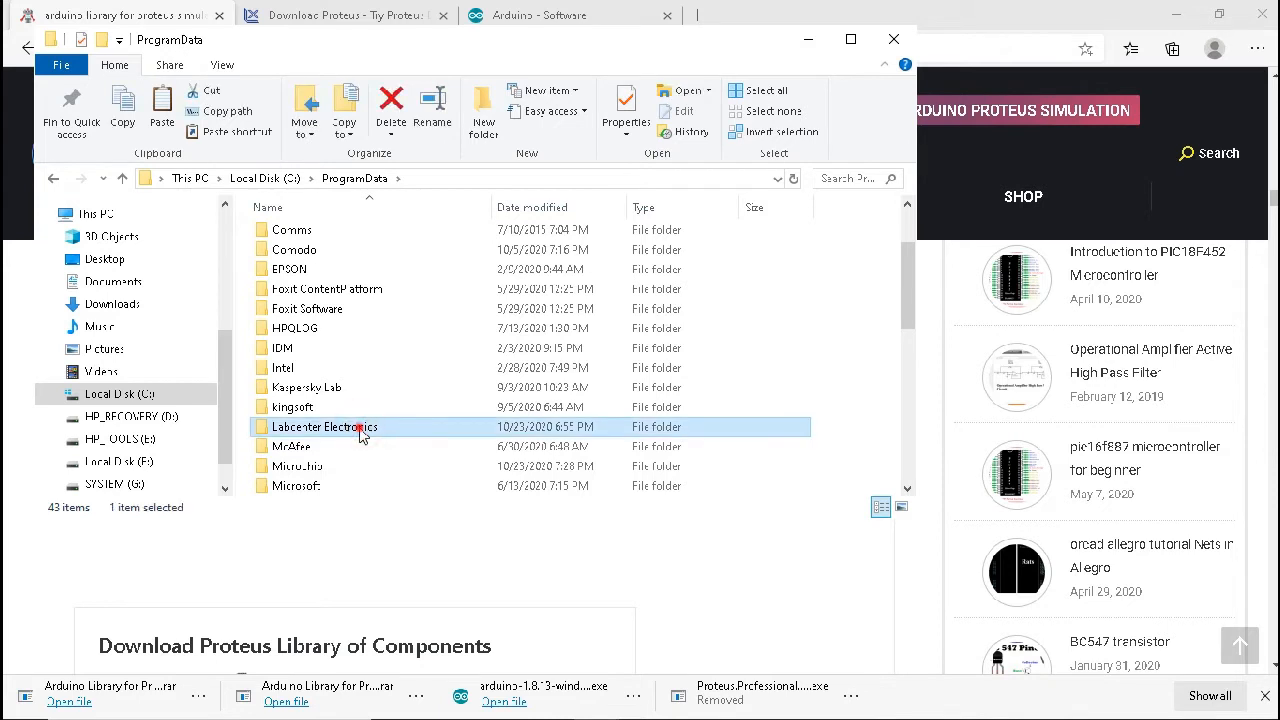
double_click(360, 430)
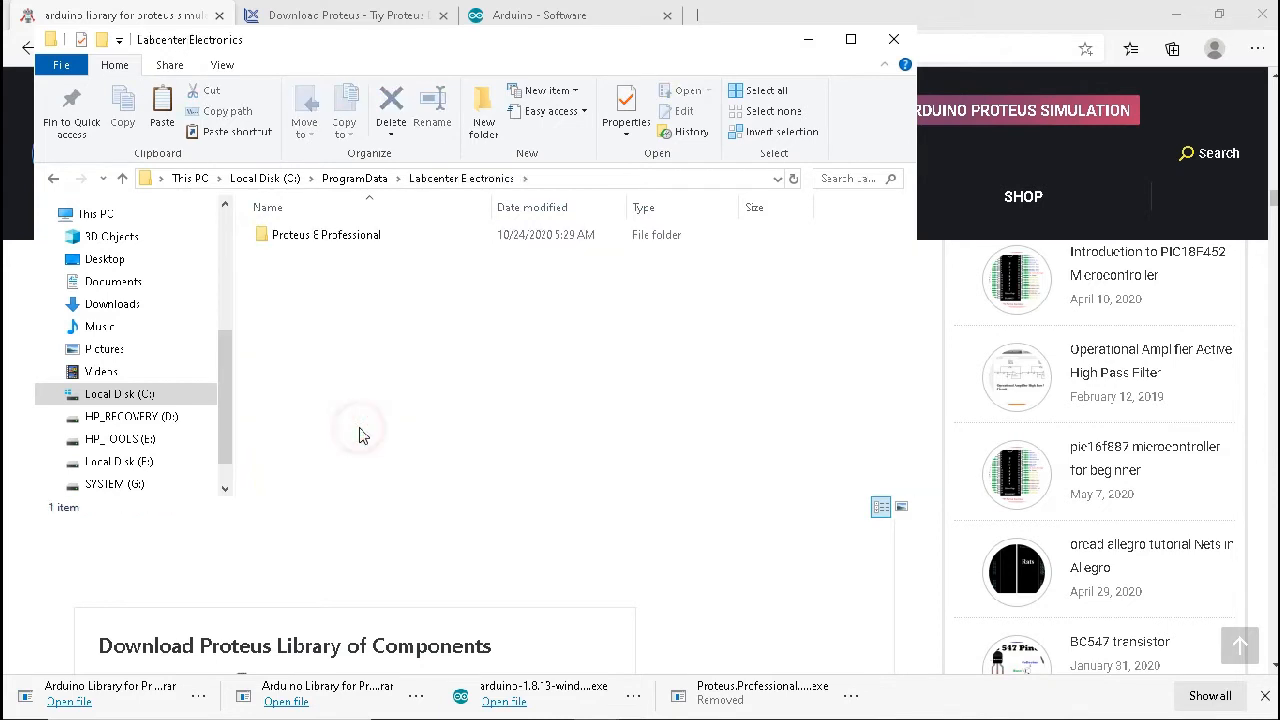
double_click(349, 243)
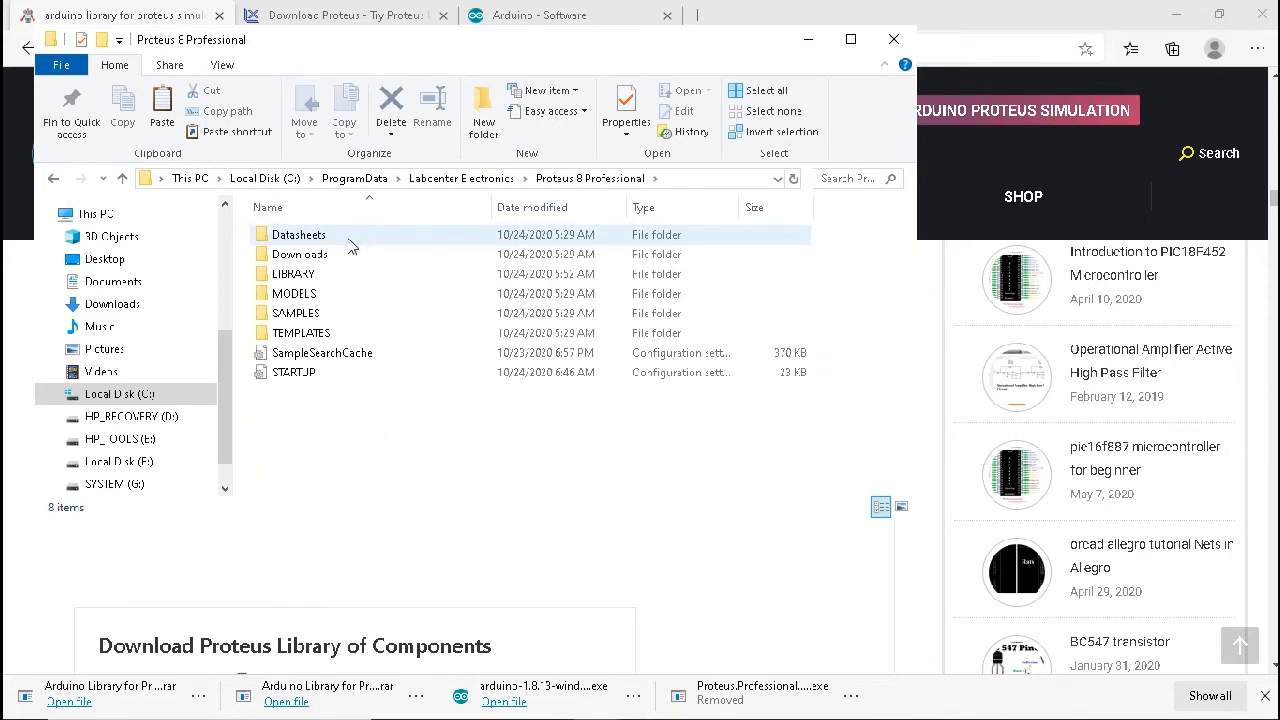
double_click(300, 274)
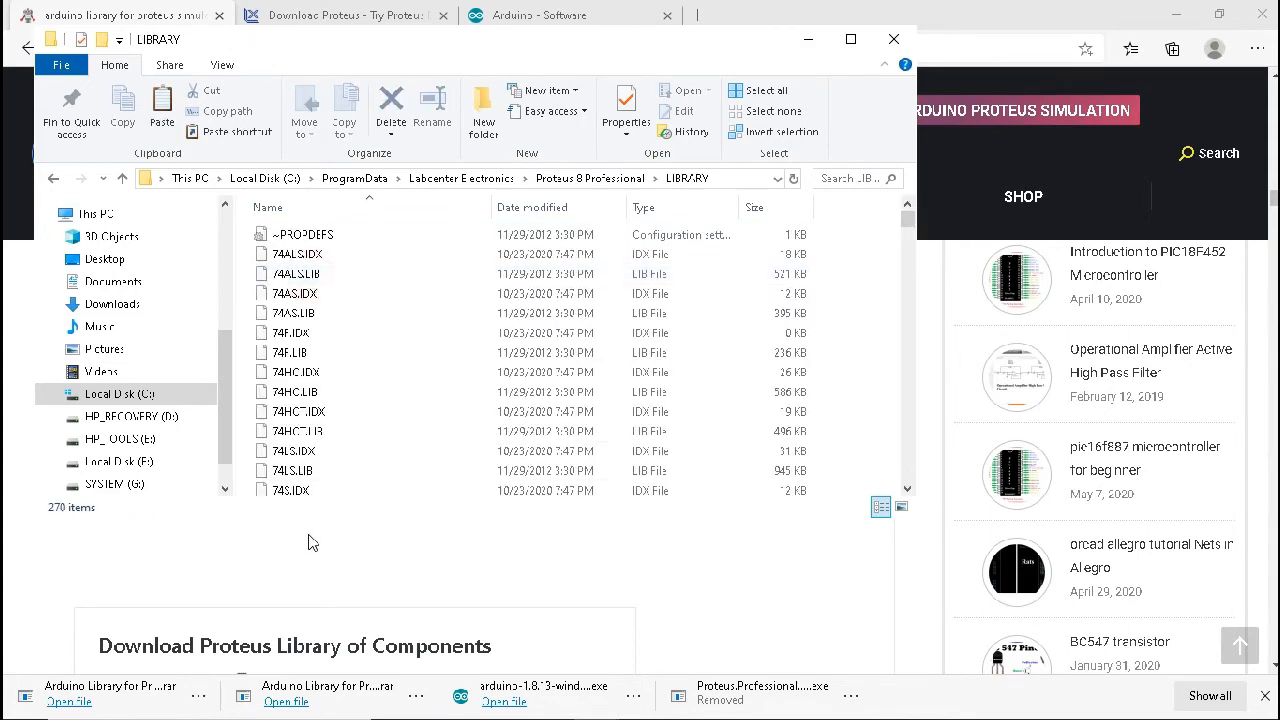
Paste the two ArduinoTEP files into the LIBRARY folder, replacing the existing copies, check them in the list, and close the folder window.
key(ctrl+v)
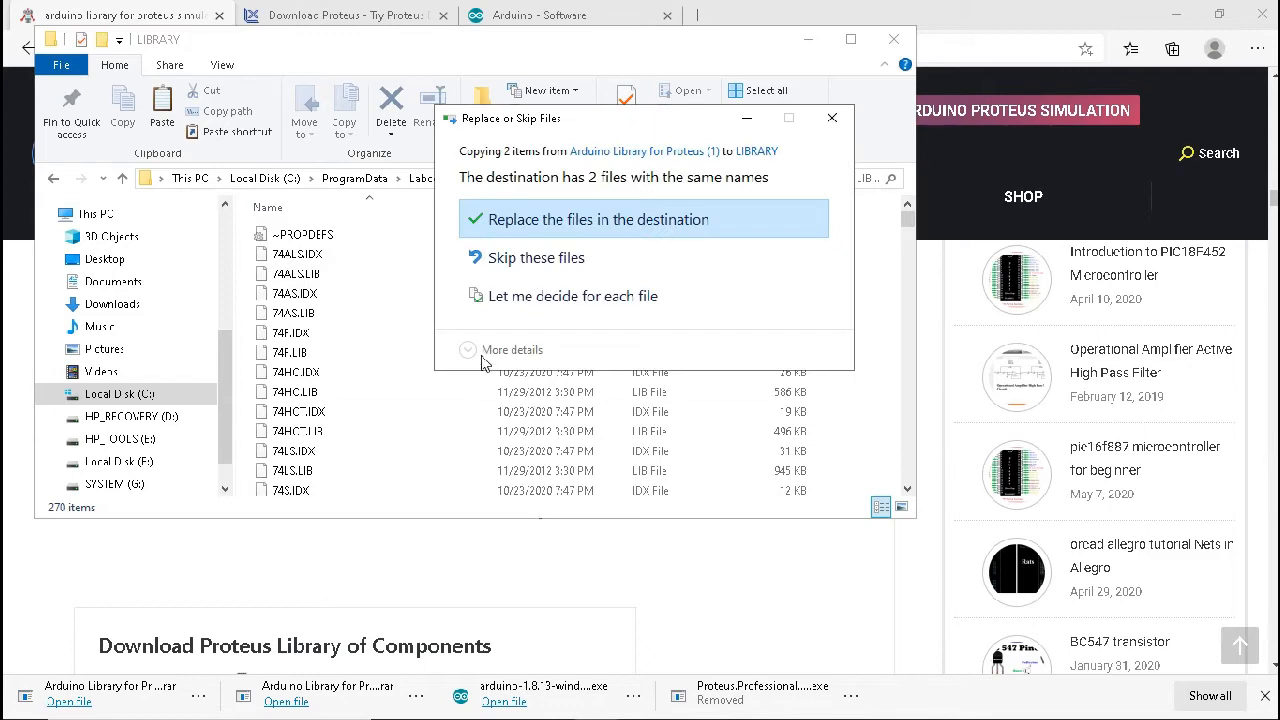
click(610, 221)
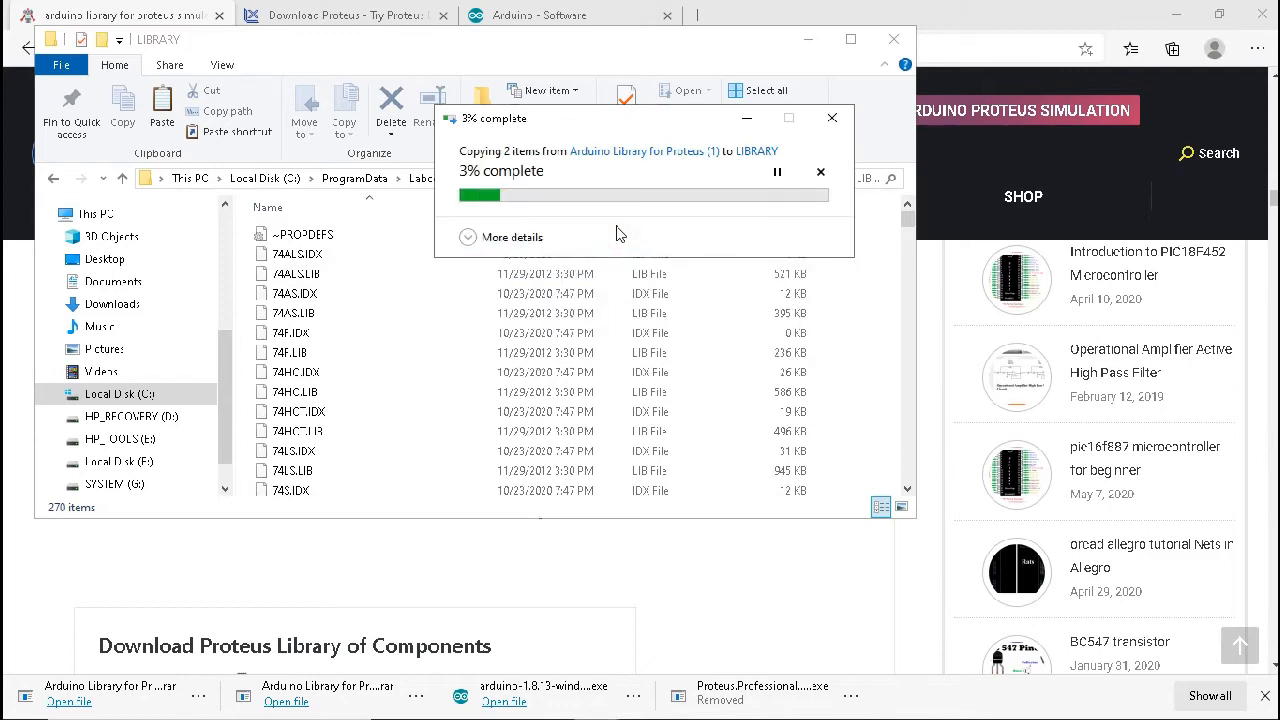
scroll(429, 556, down, 2)
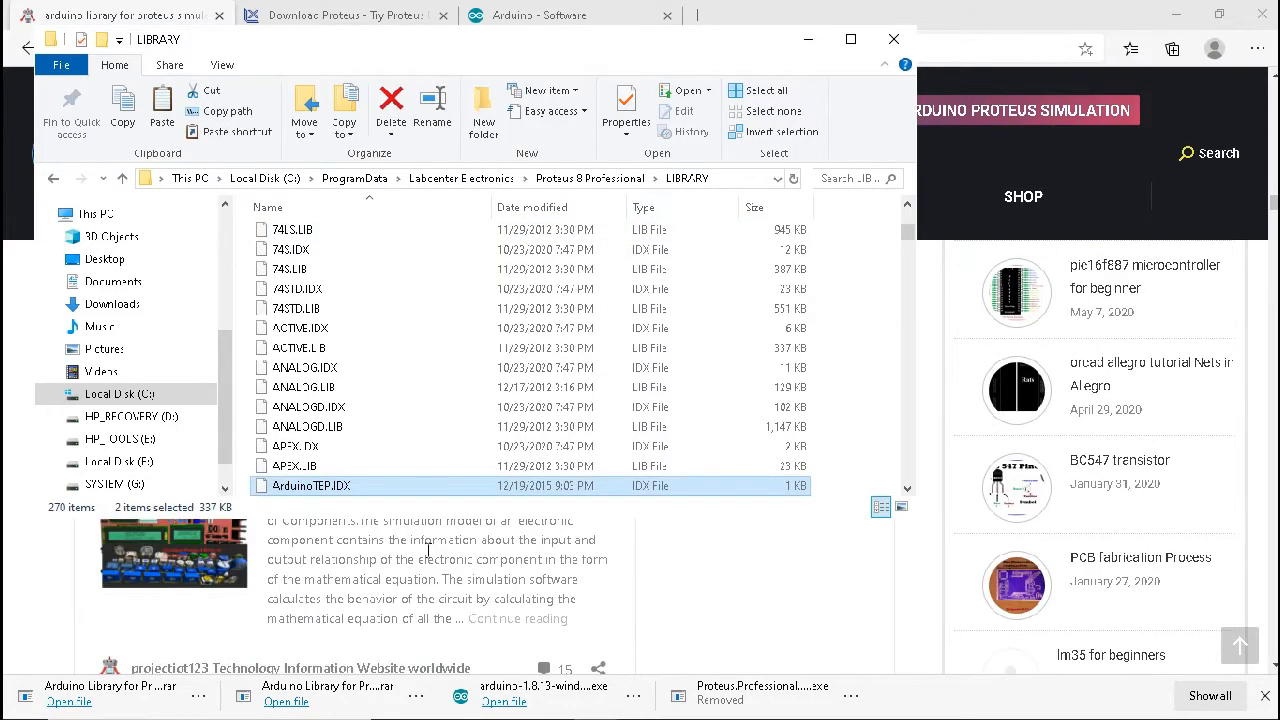
scroll(432, 524, up, 2)
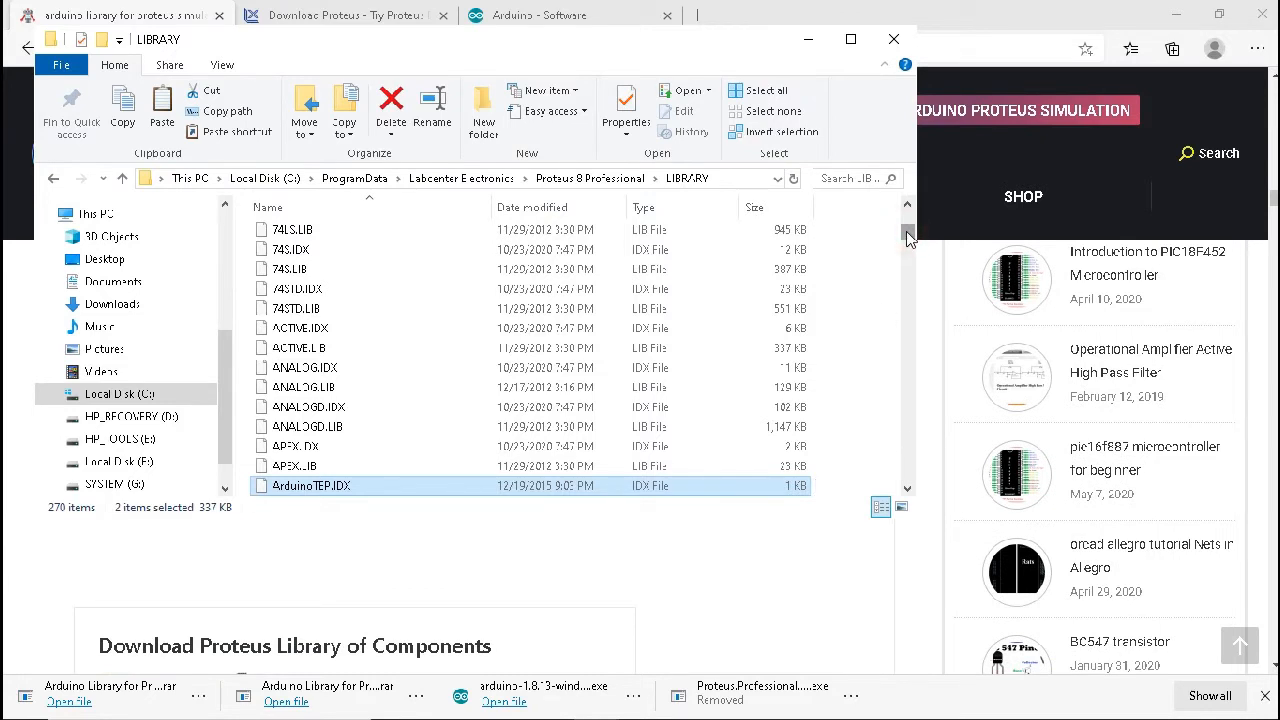
drag(908, 236, 904, 244)
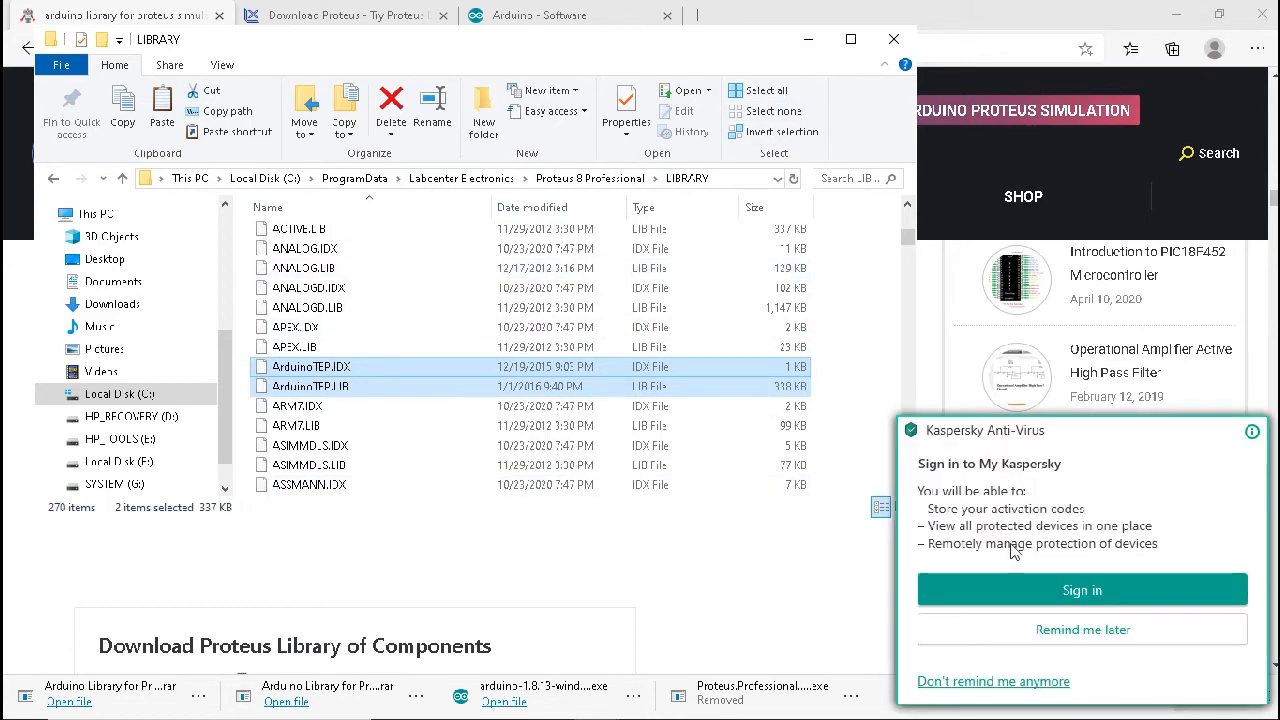
click(1090, 630)
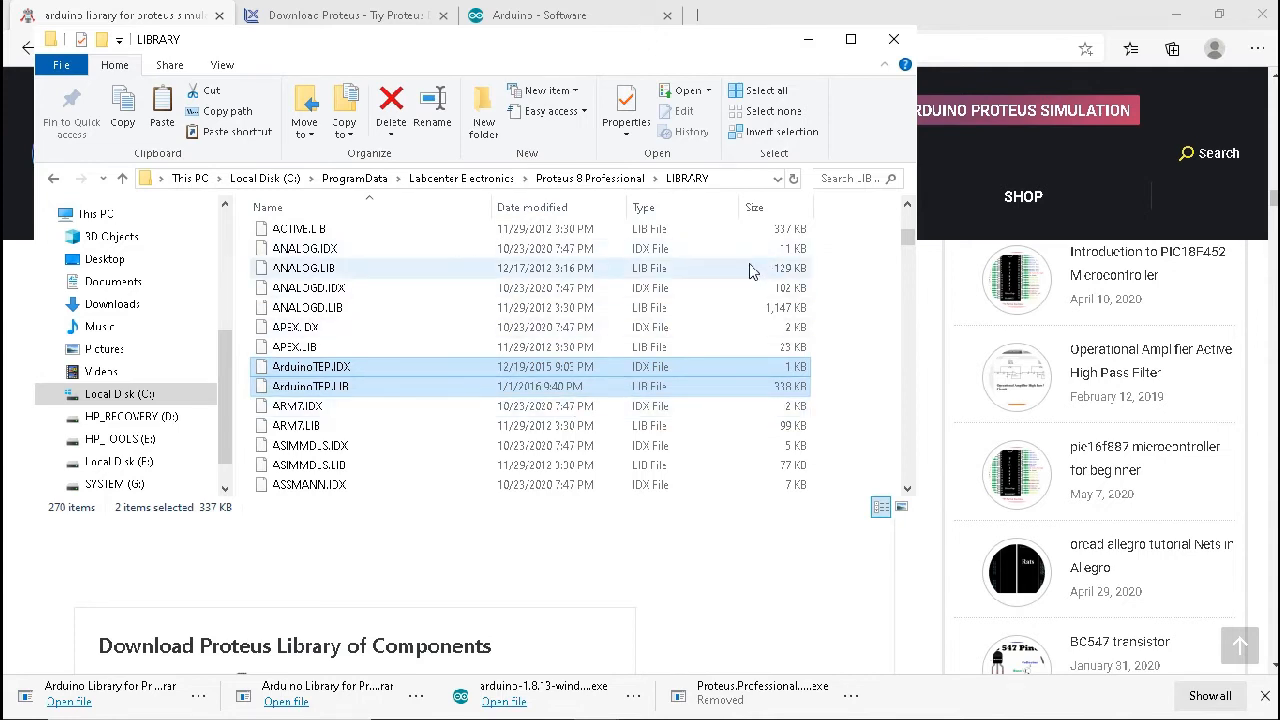
click(895, 44)
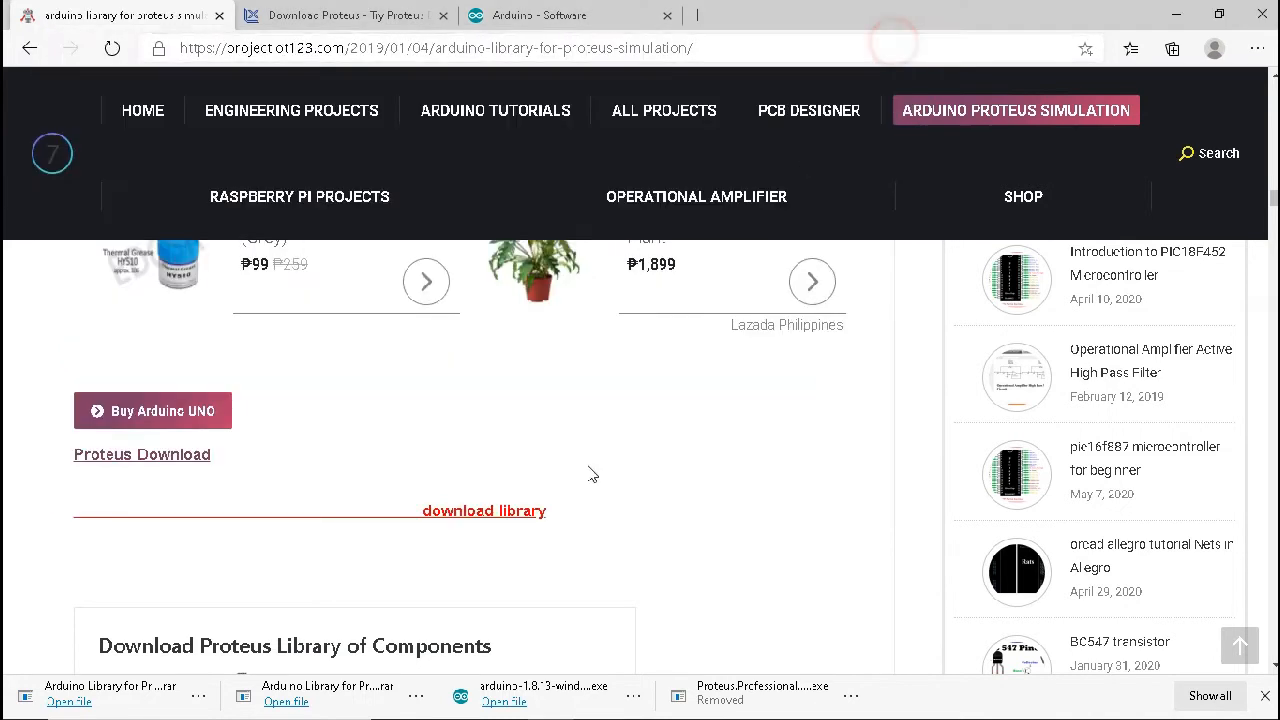
Search the computer for proteus and open Proteus 8 Professional.
mouse_move(345, 716)
click(261, 705)
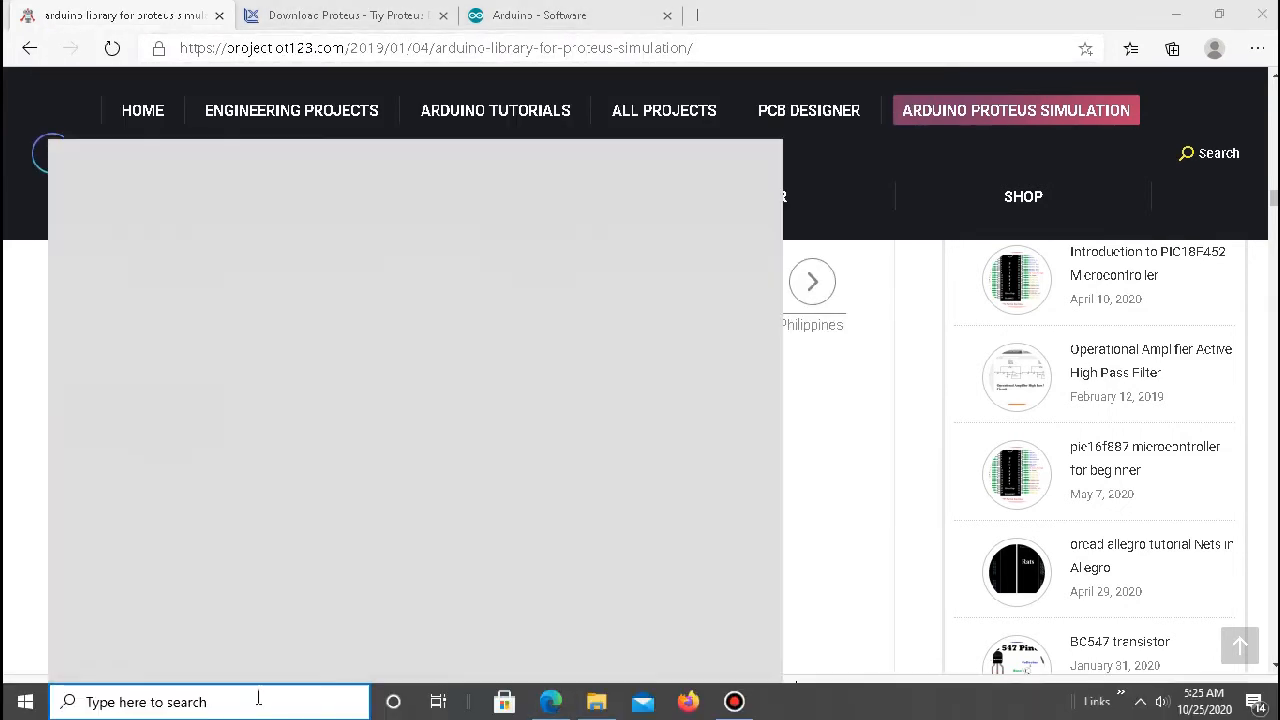
text(proteus)
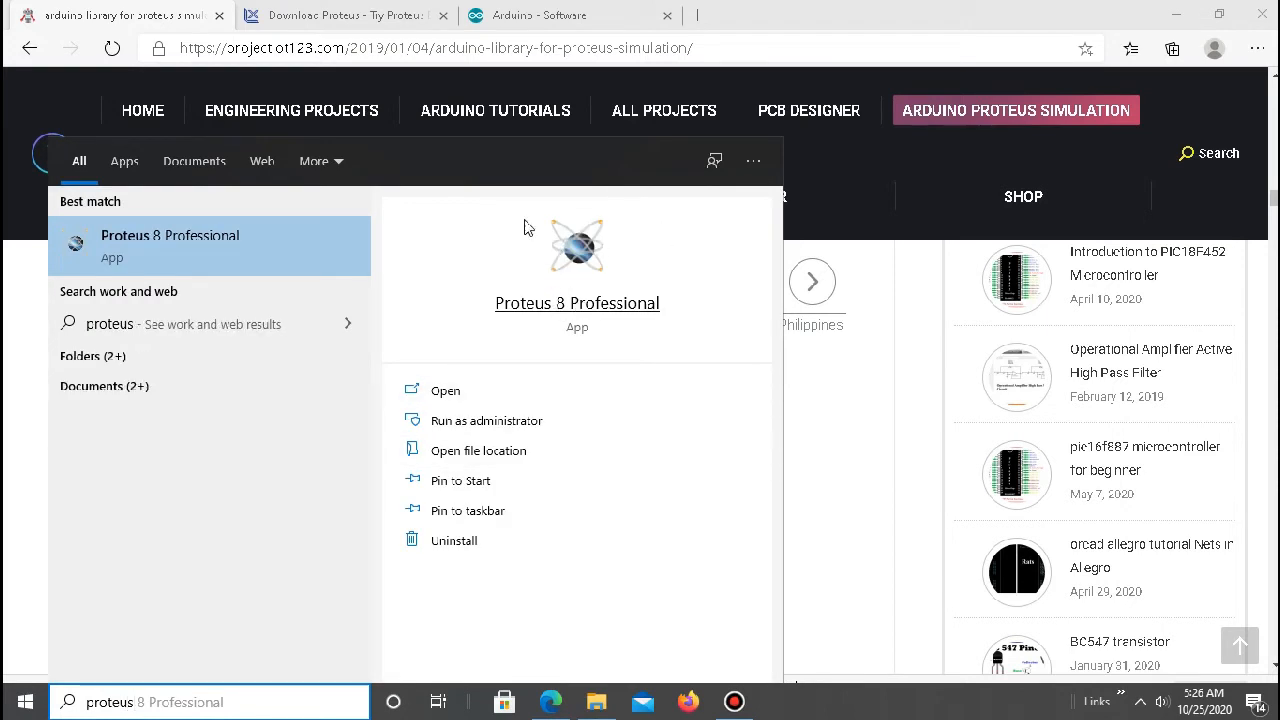
click(568, 306)
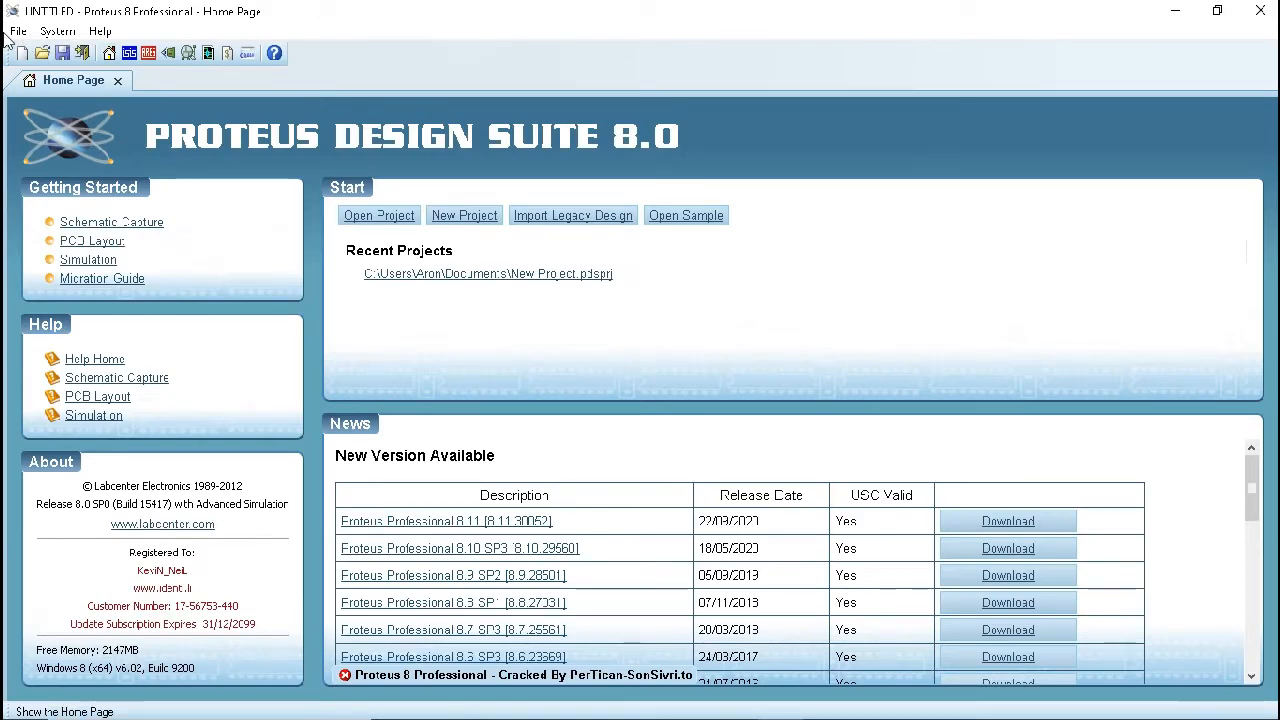
Start a new project named sample1.pdsprj in the Documents folder, replacing the existing project of that name.
click(20, 34)
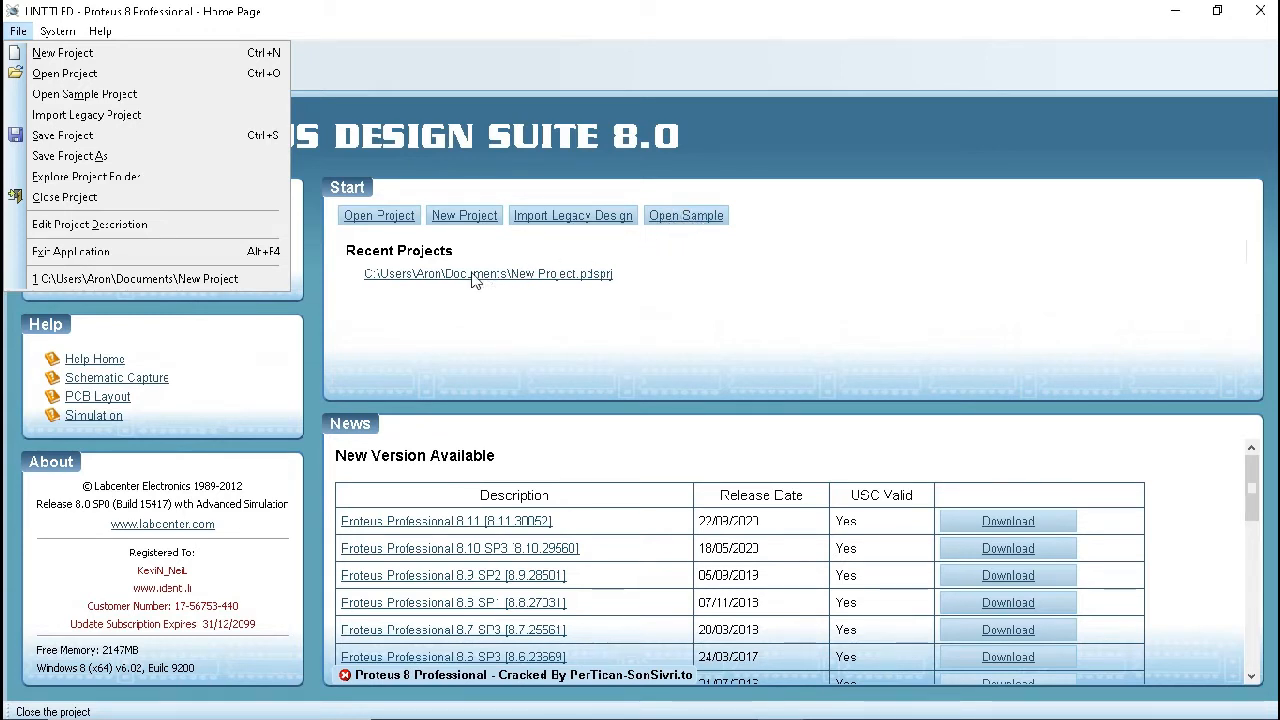
click(72, 58)
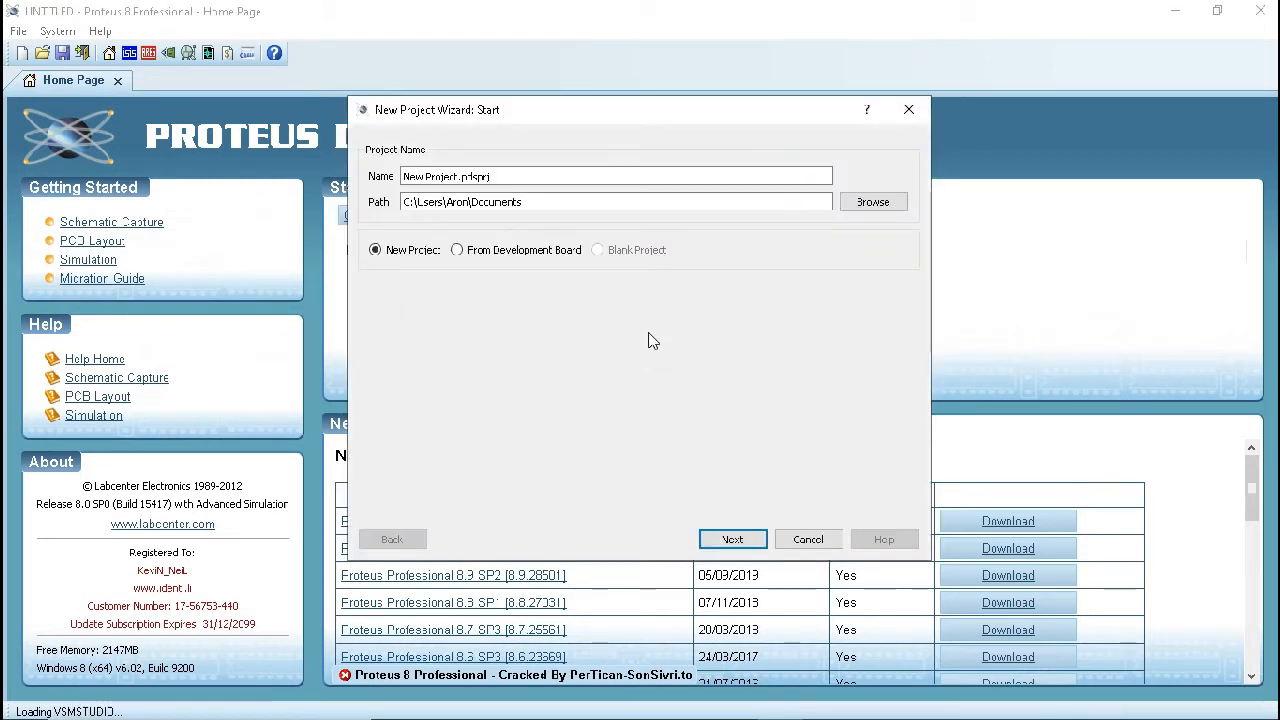
click(459, 176)
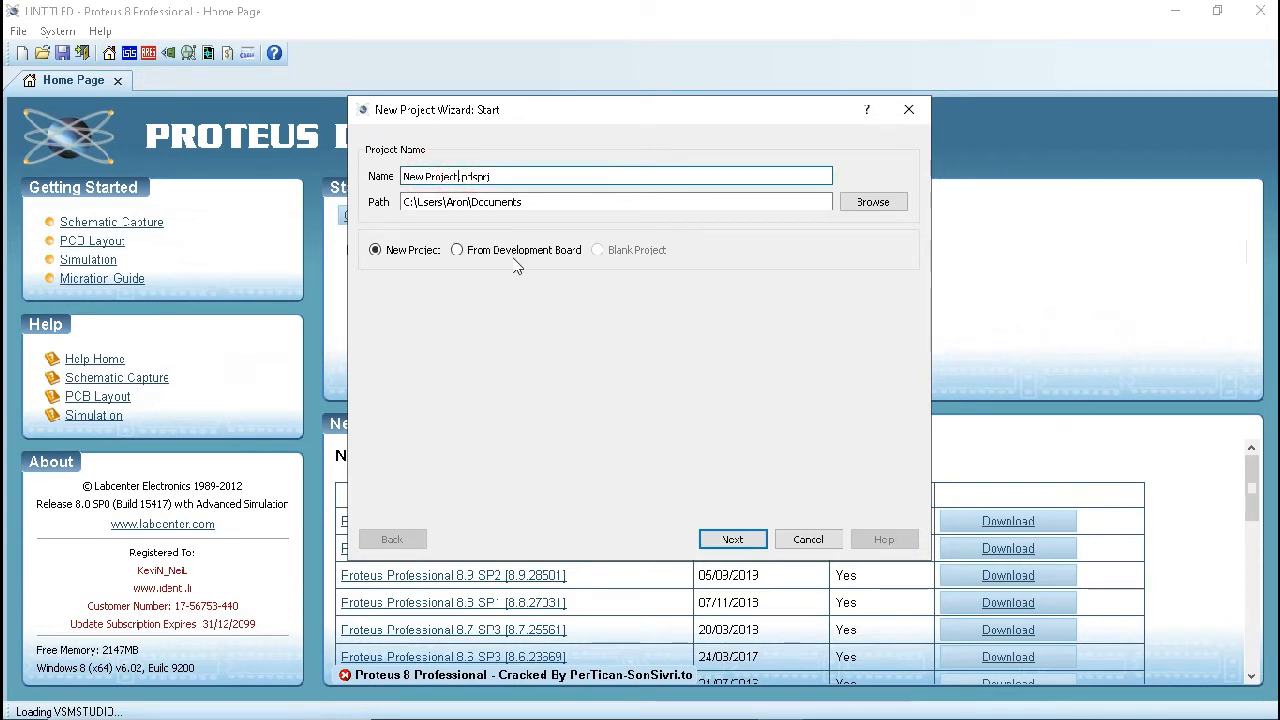
key(BackSpace)
key(BackSpace)
key(BackSpace)
key(BackSpace)
key(BackSpace)
key(BackSpace)
key(BackSpace)
key(BackSpace)
key(BackSpace)
key(BackSpace)
key(BackSpace)
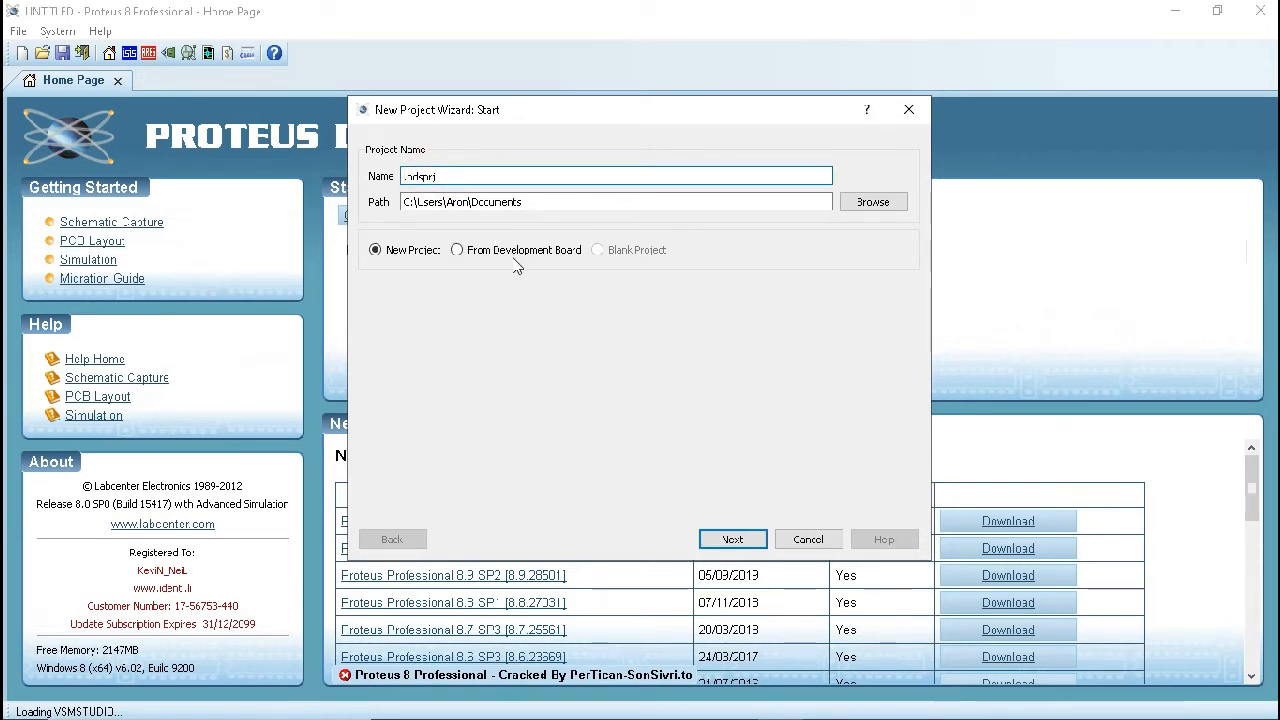
text(sample1)
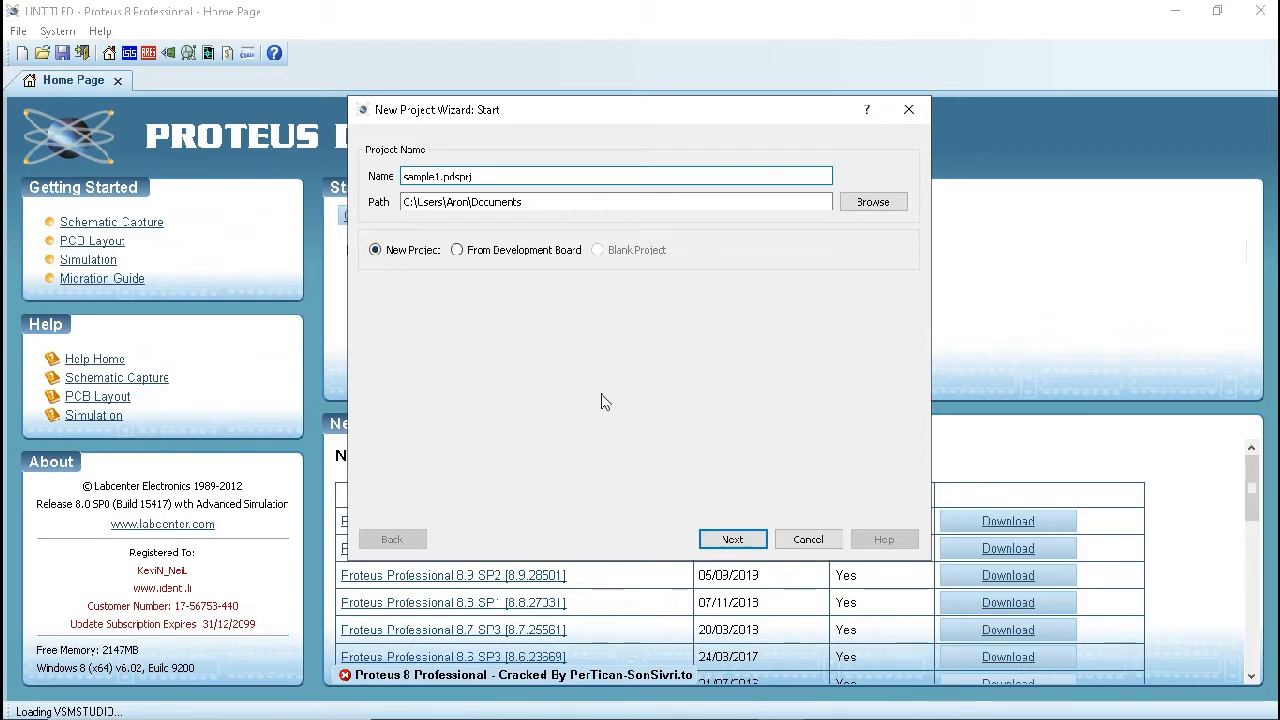
click(745, 548)
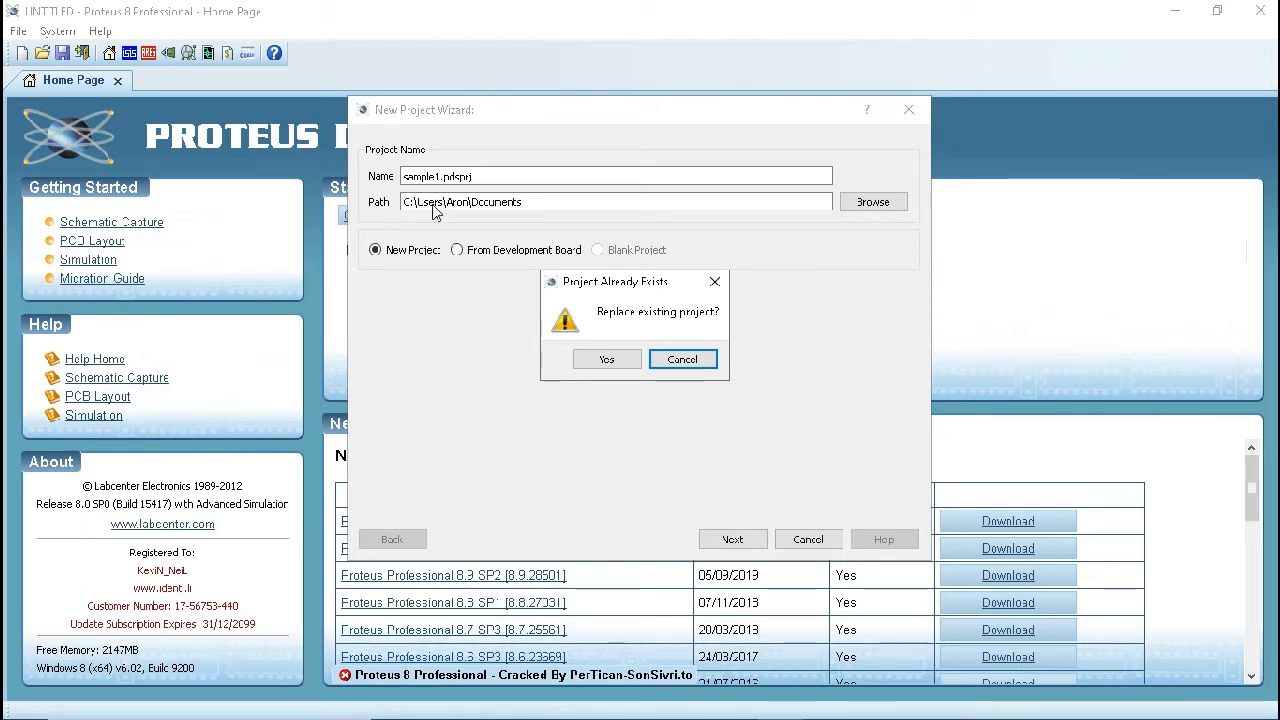
click(608, 359)
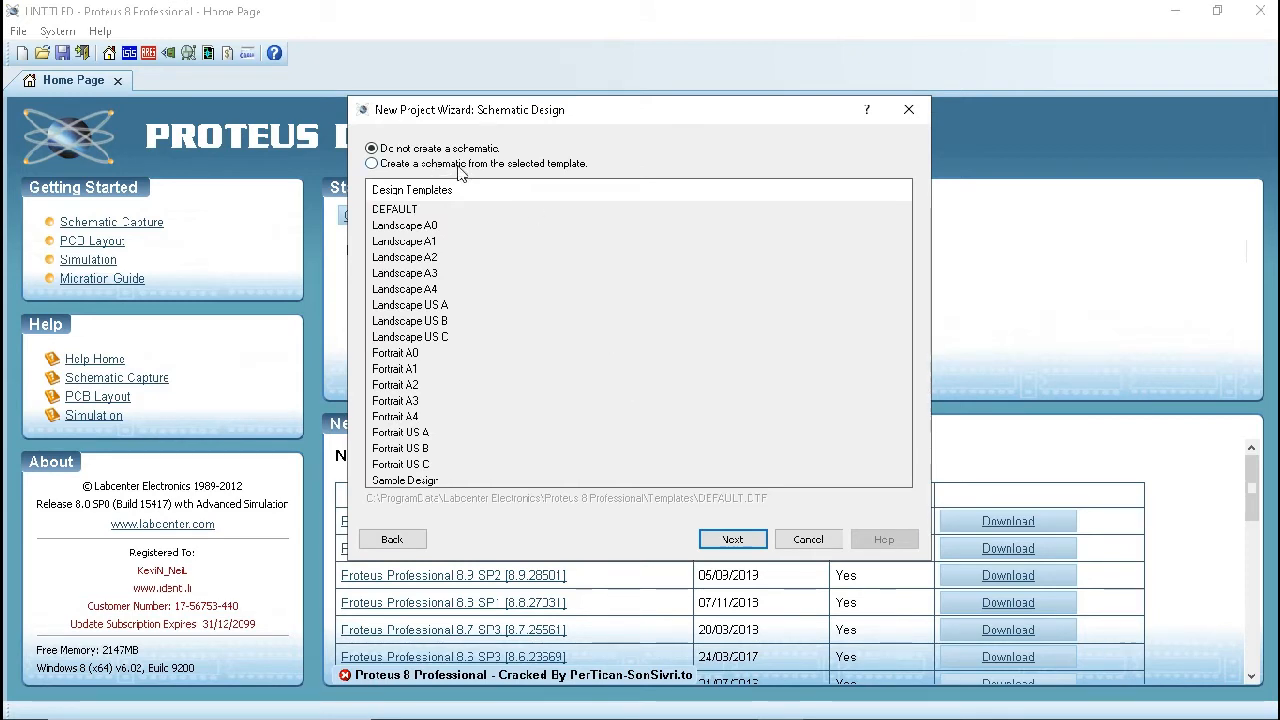
Have the project create a schematic from the DEFAULT template and no PCB layout.
click(371, 164)
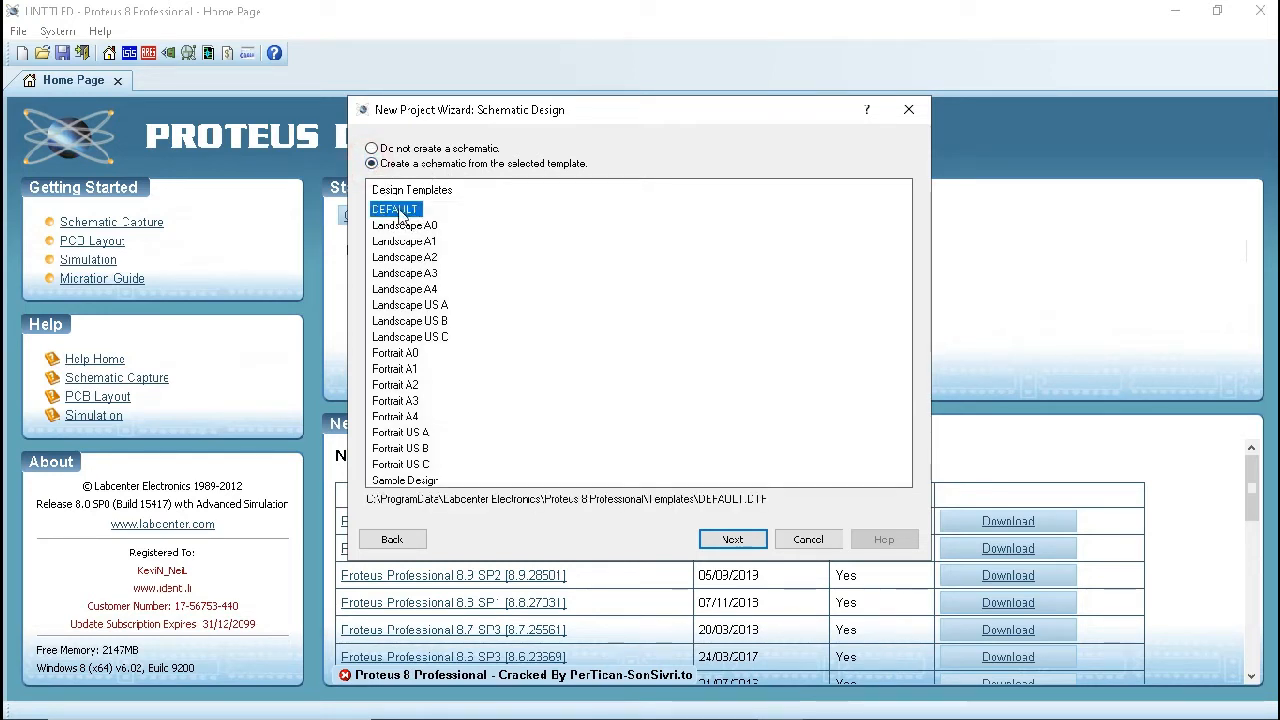
click(742, 545)
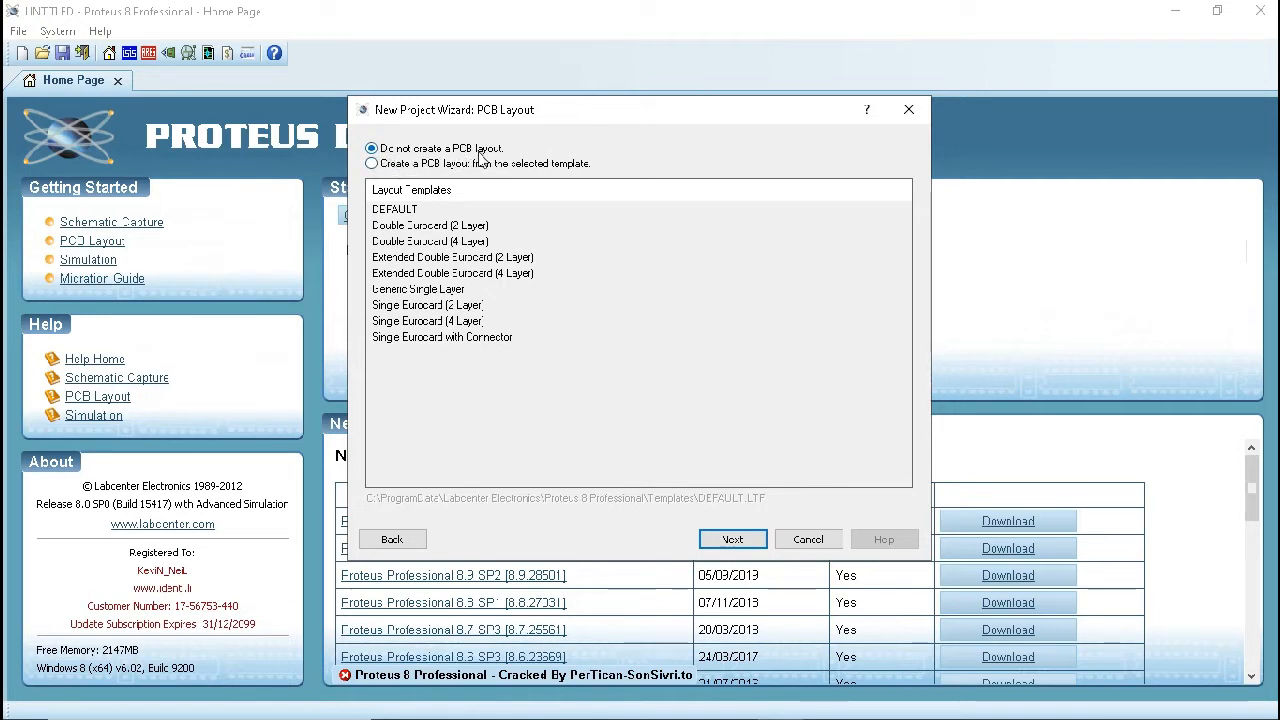
click(738, 540)
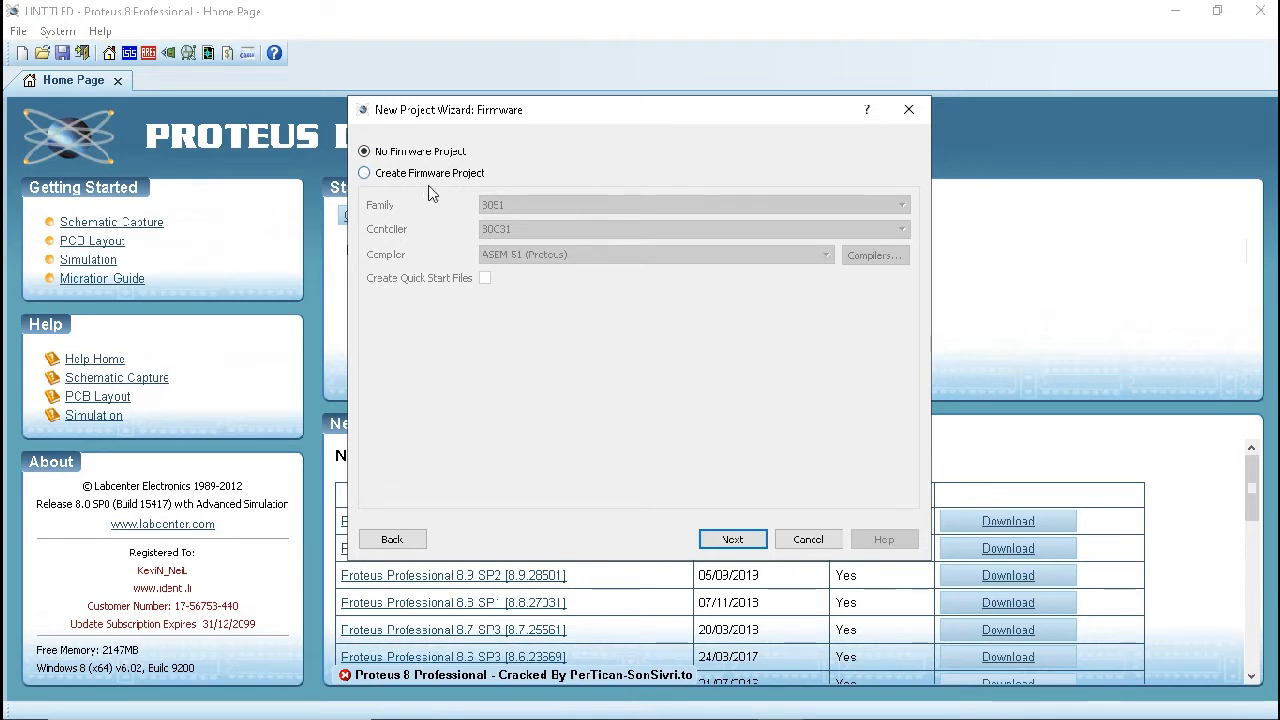
Include a firmware project for the PIC16 family with the PIC16F874A controller.
click(364, 174)
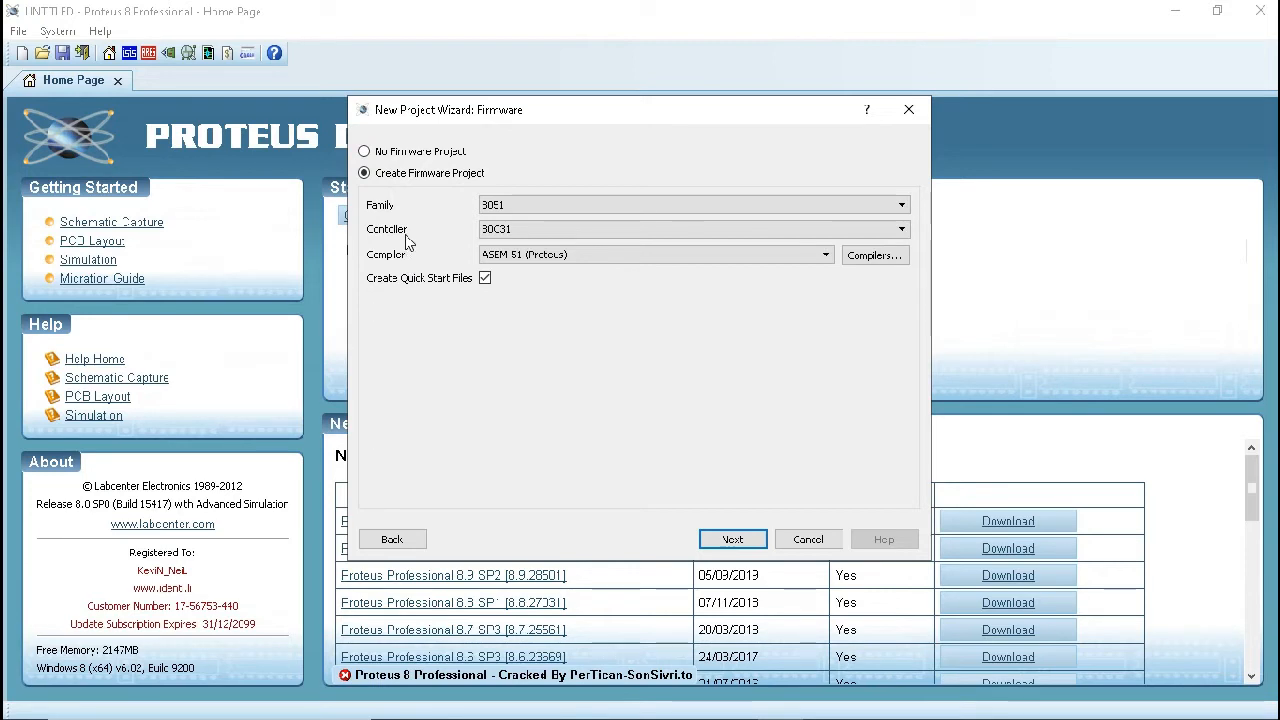
click(381, 158)
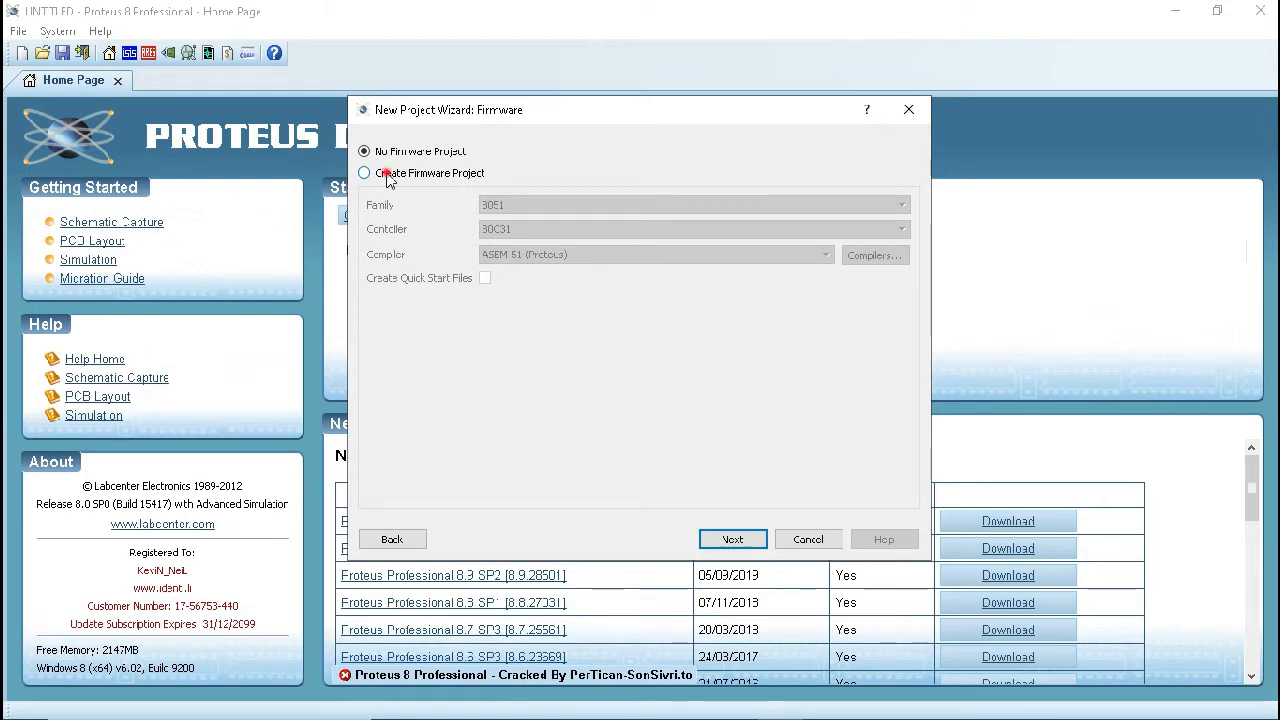
click(389, 176)
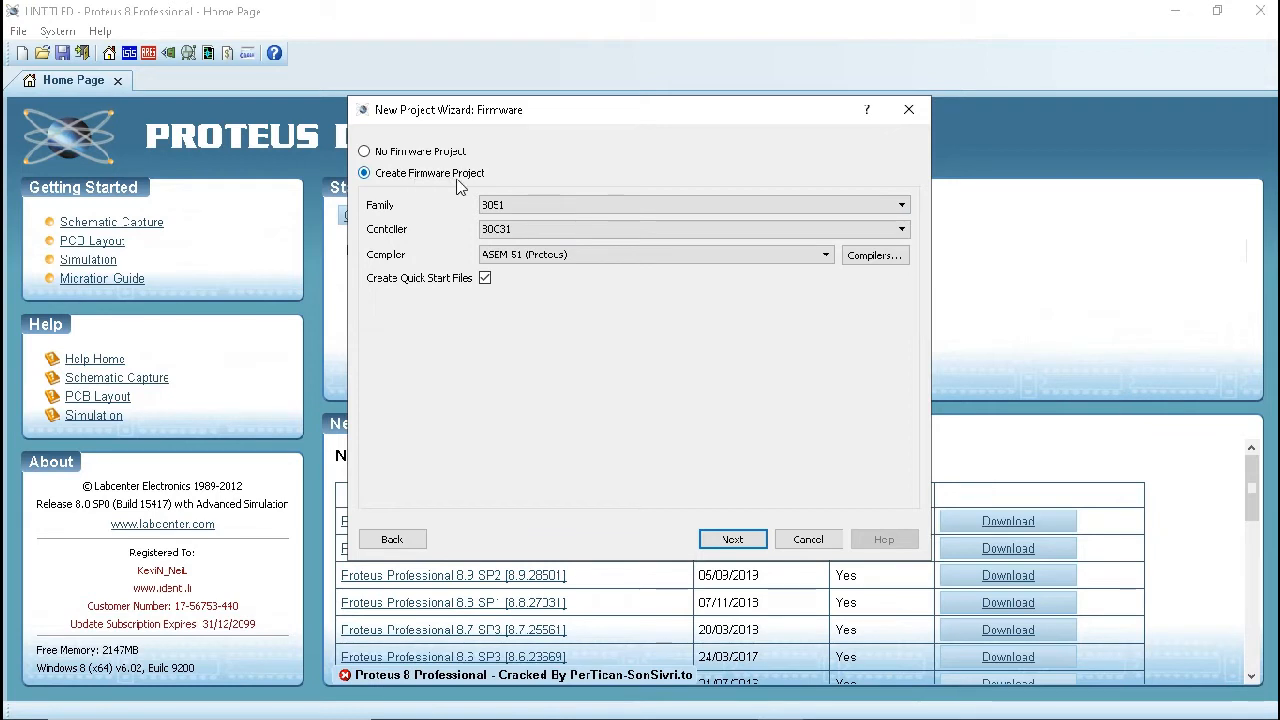
click(900, 205)
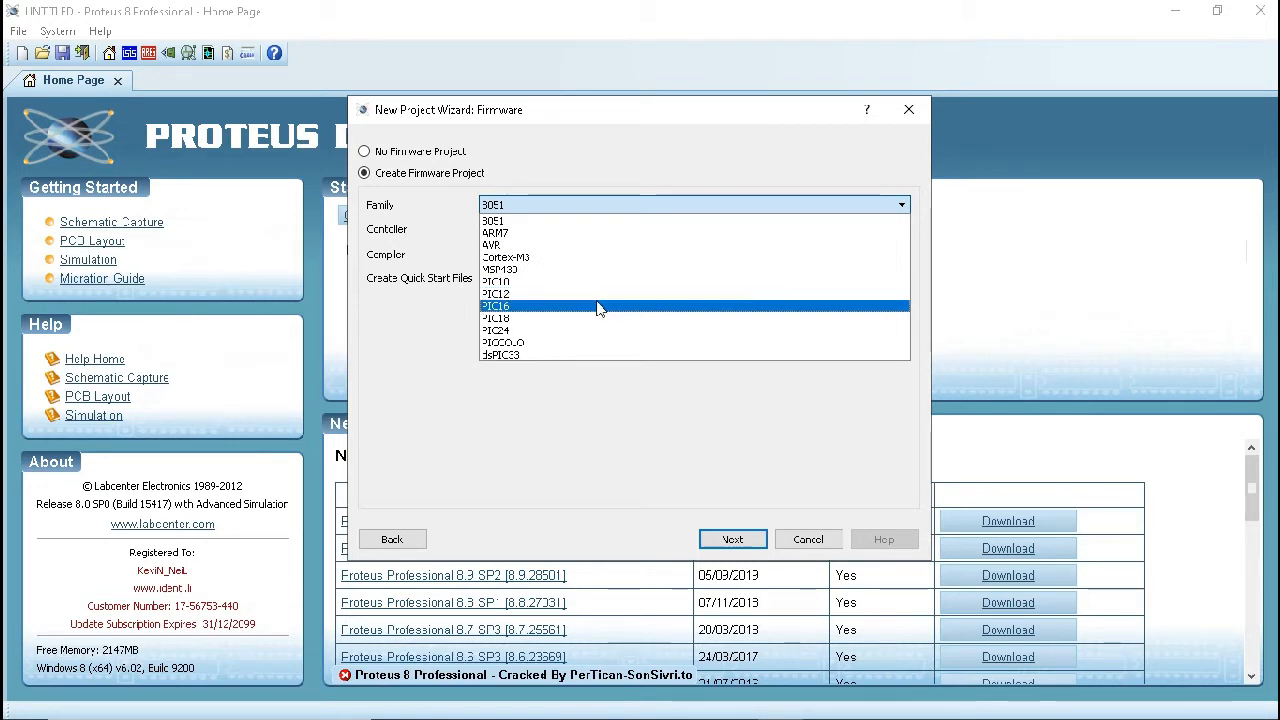
click(518, 307)
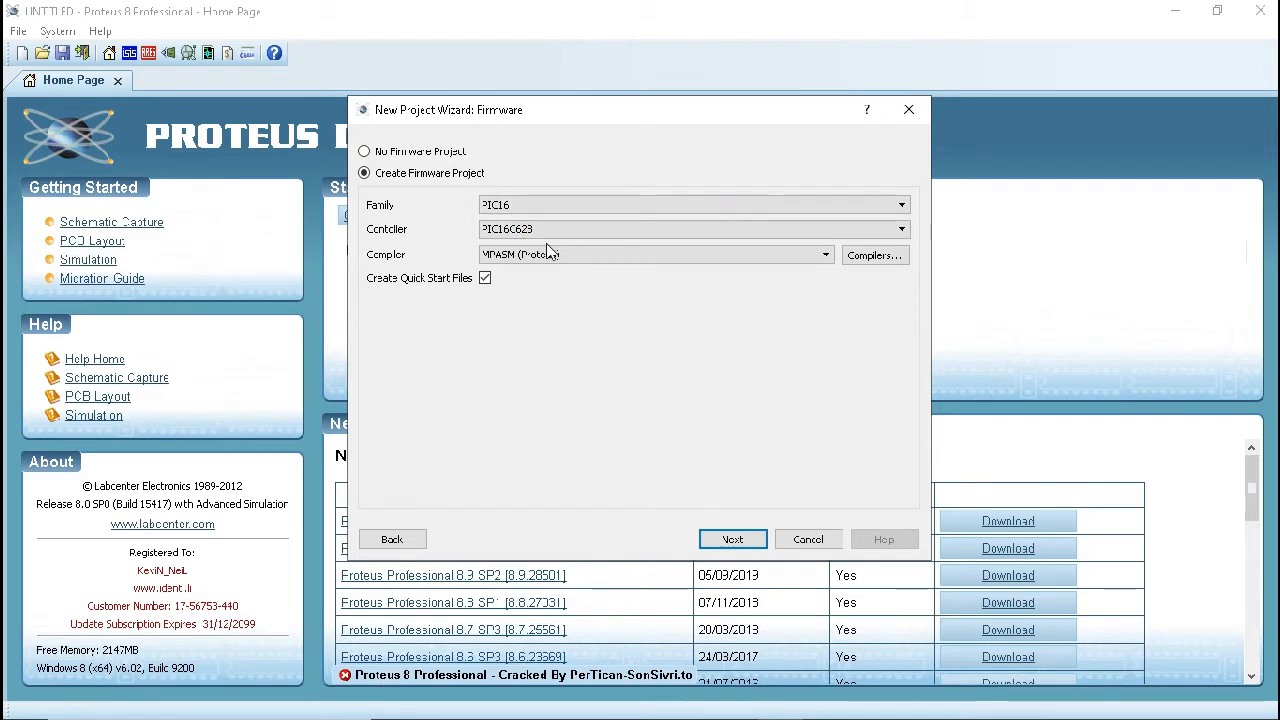
click(902, 229)
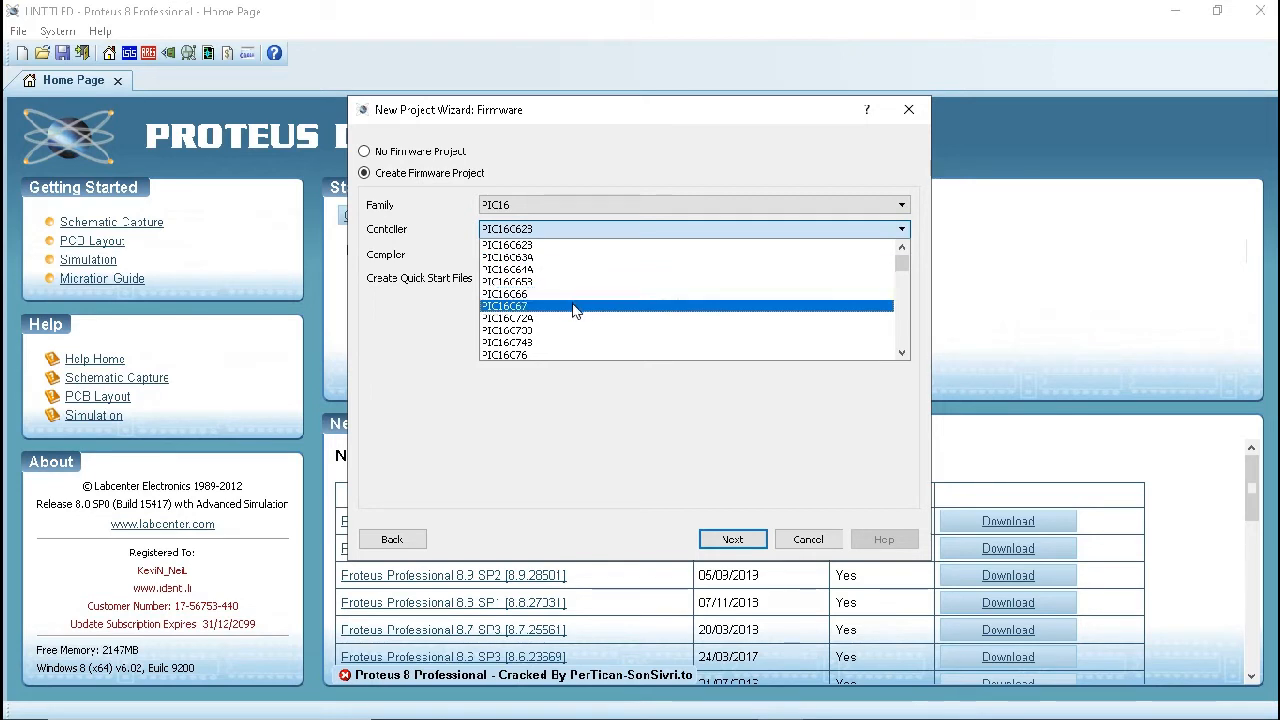
scroll(580, 312, down, 3)
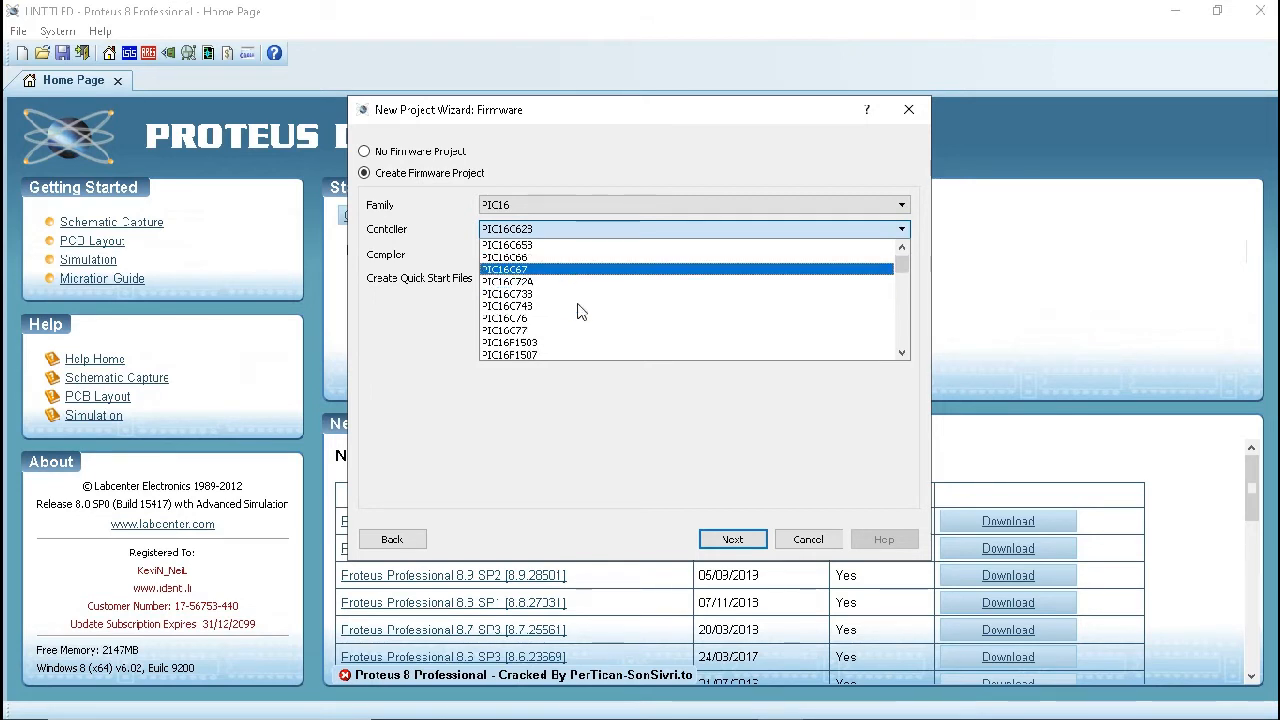
scroll(580, 312, down, 8)
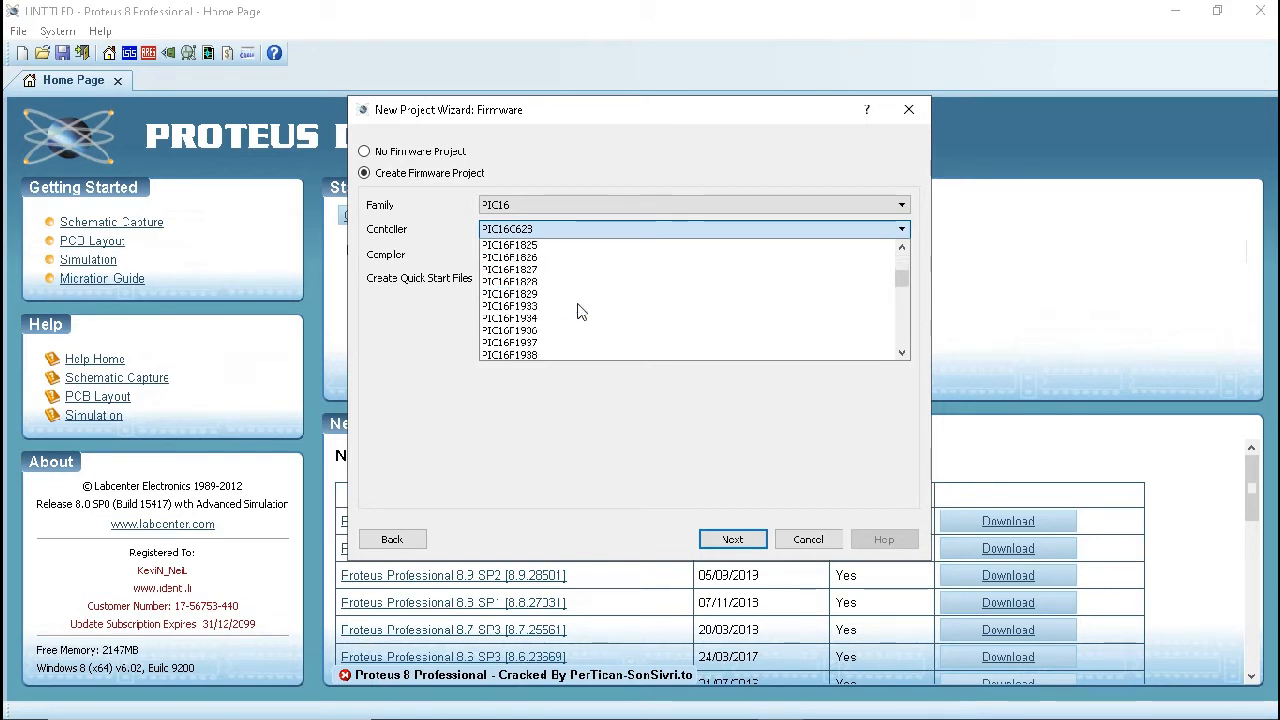
scroll(580, 312, down, 5)
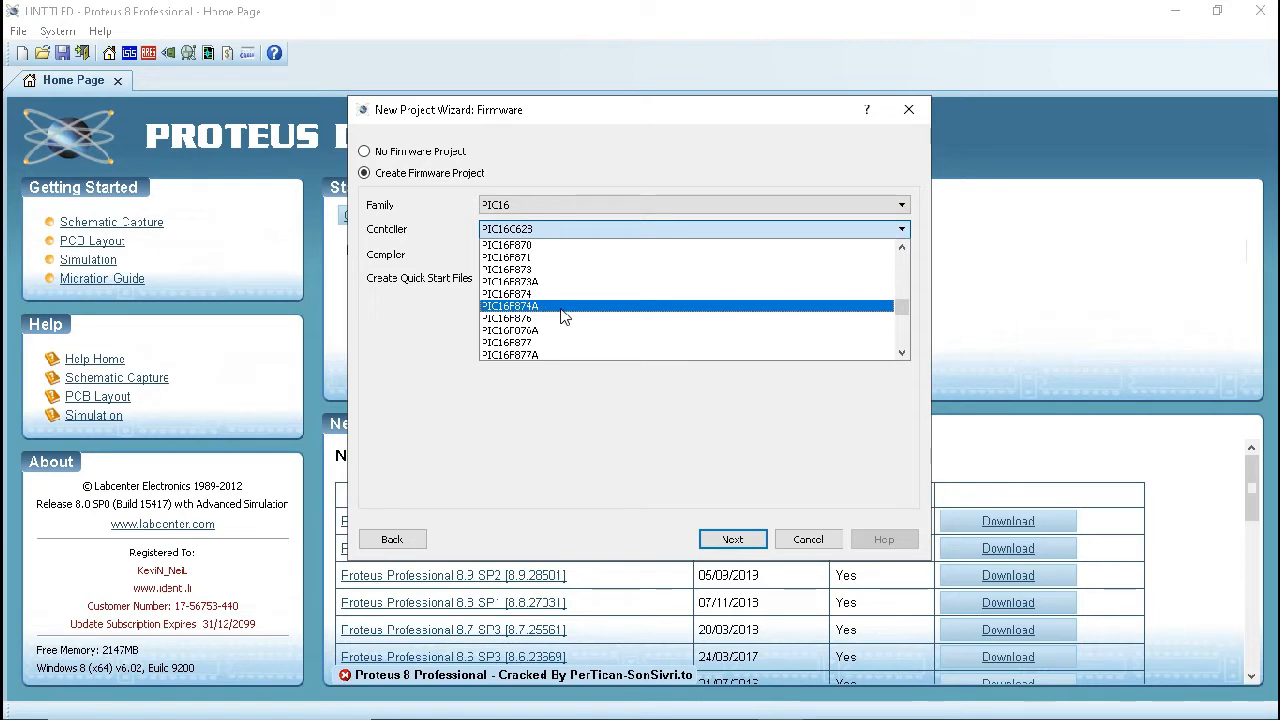
click(562, 313)
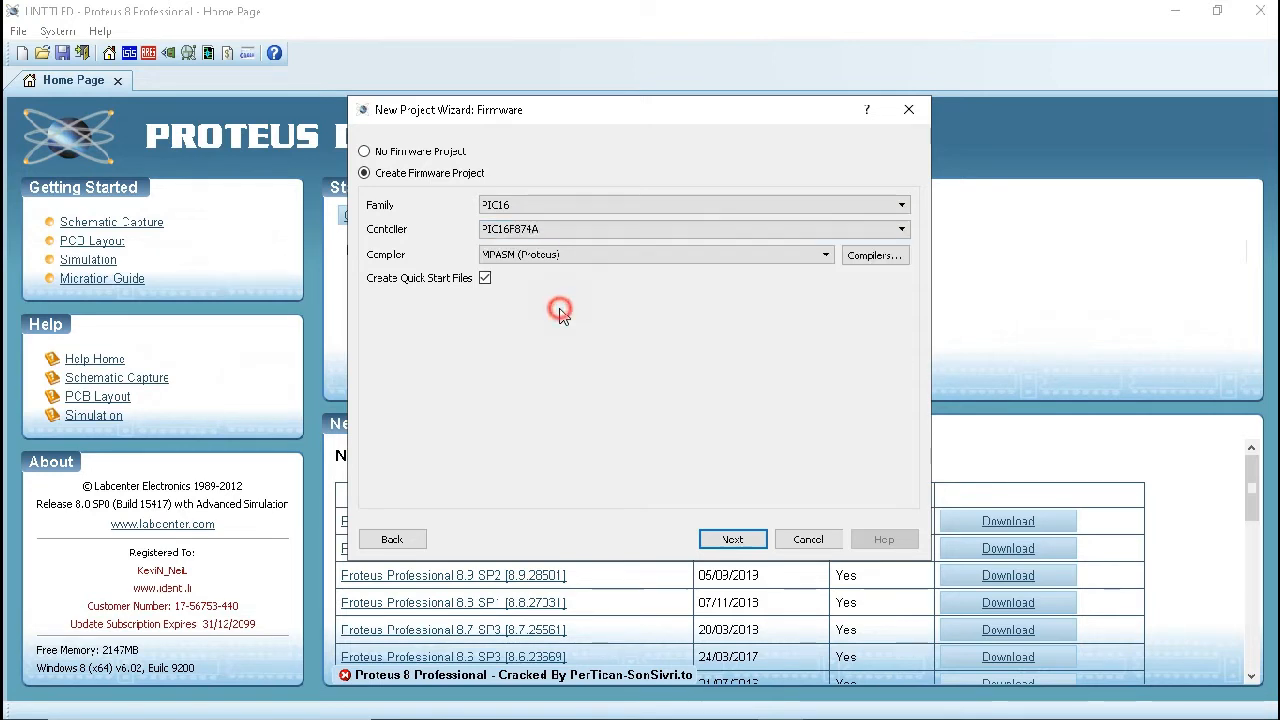
Set the firmware compiler to MPLAB XC8 and finish creating the project.
click(826, 257)
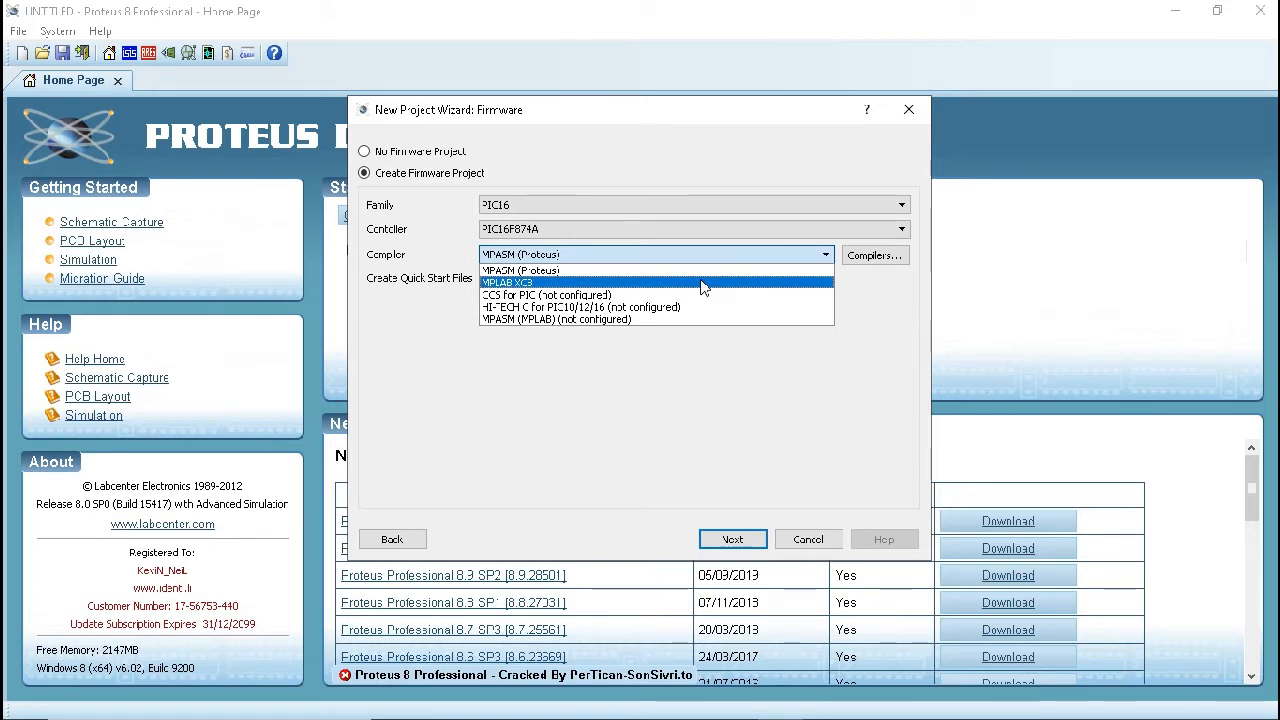
click(703, 284)
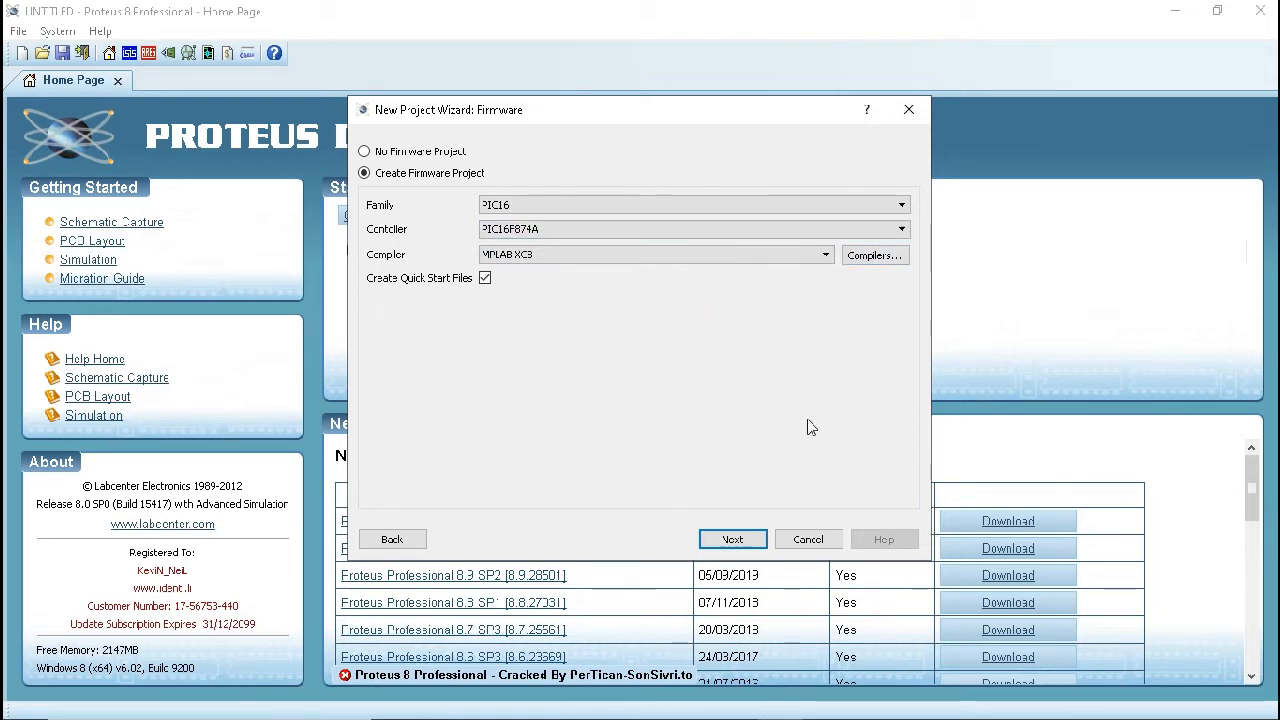
click(740, 541)
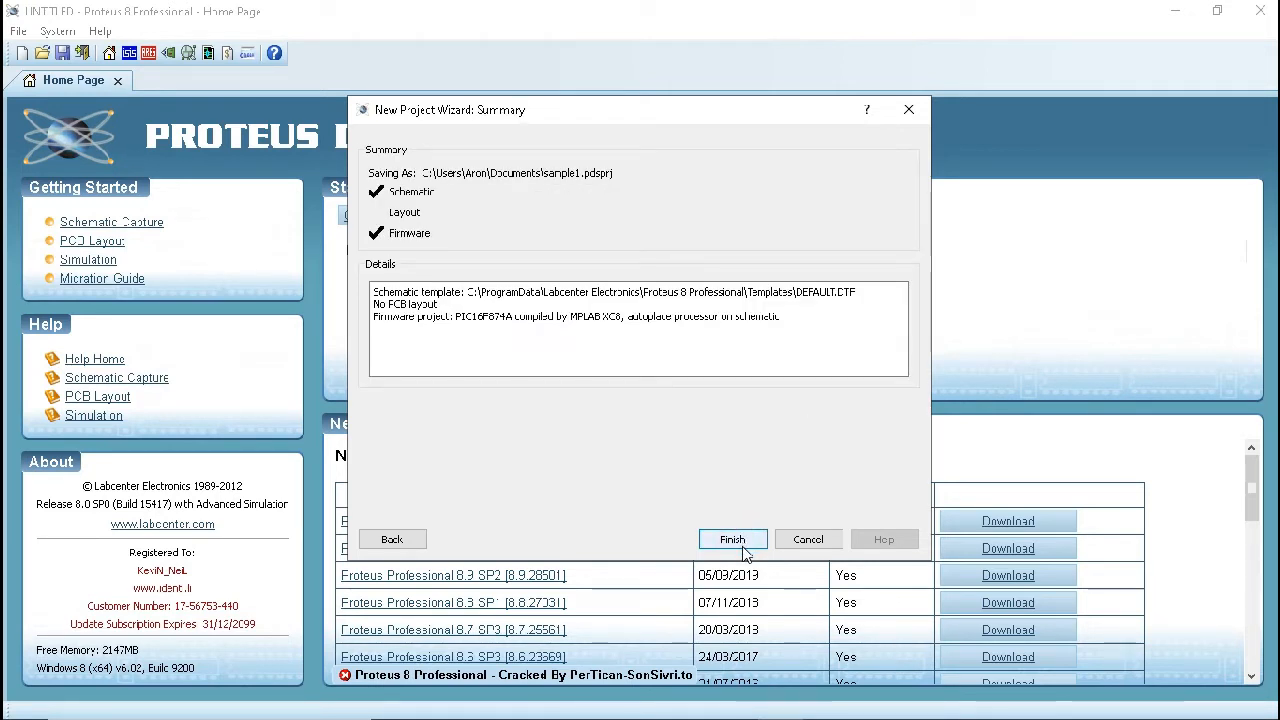
click(737, 542)
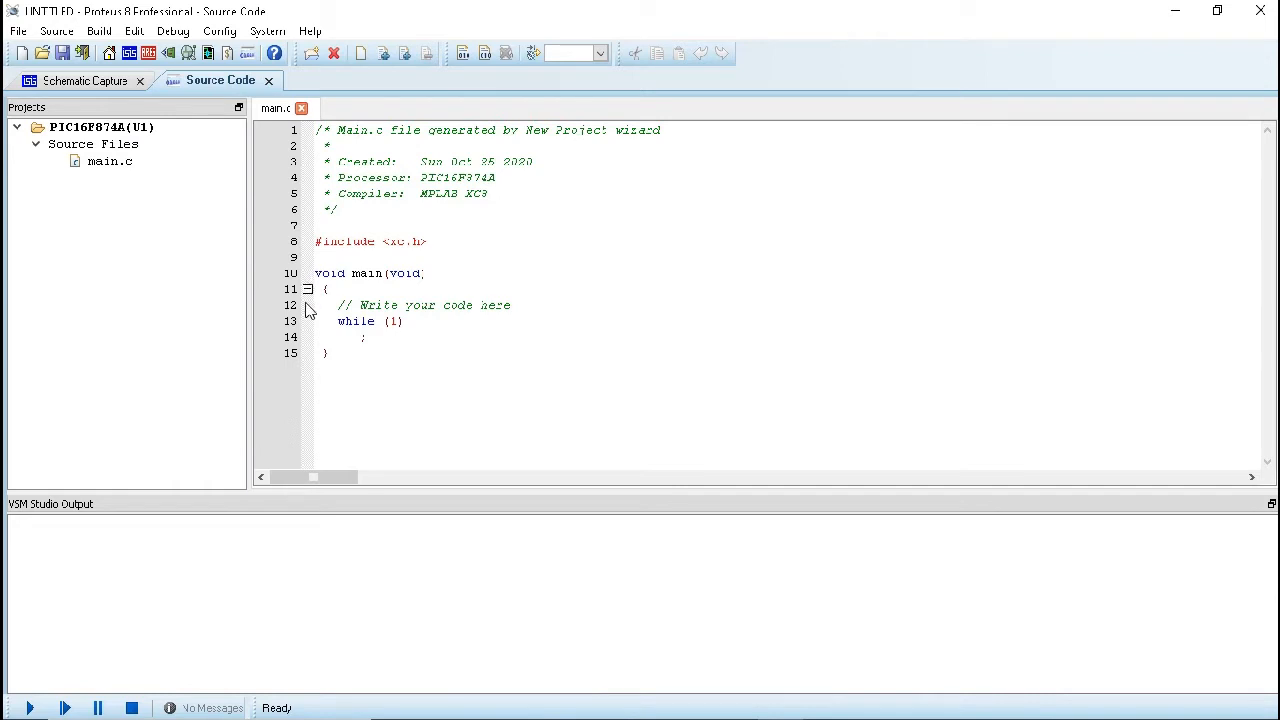
Close the source code view and delete the PIC16F874A chip and the VDD power terminal from the schematic.
click(268, 82)
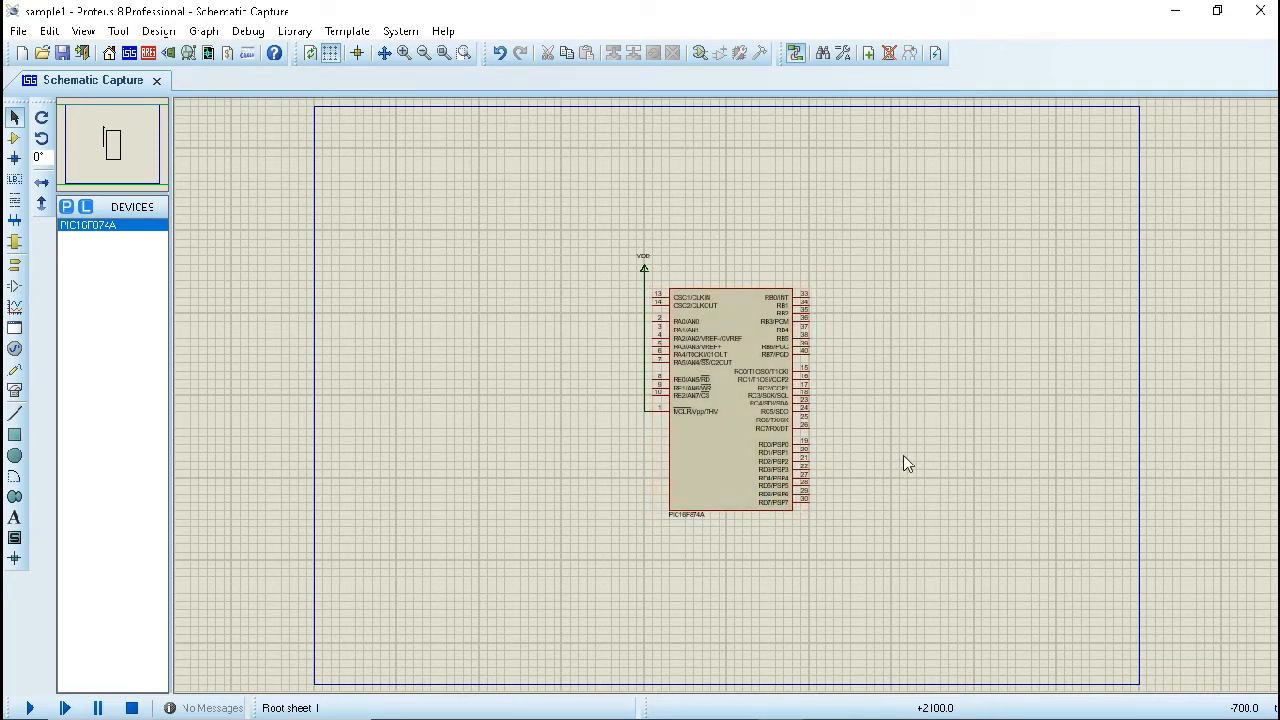
click(729, 408)
drag(737, 366, 621, 308)
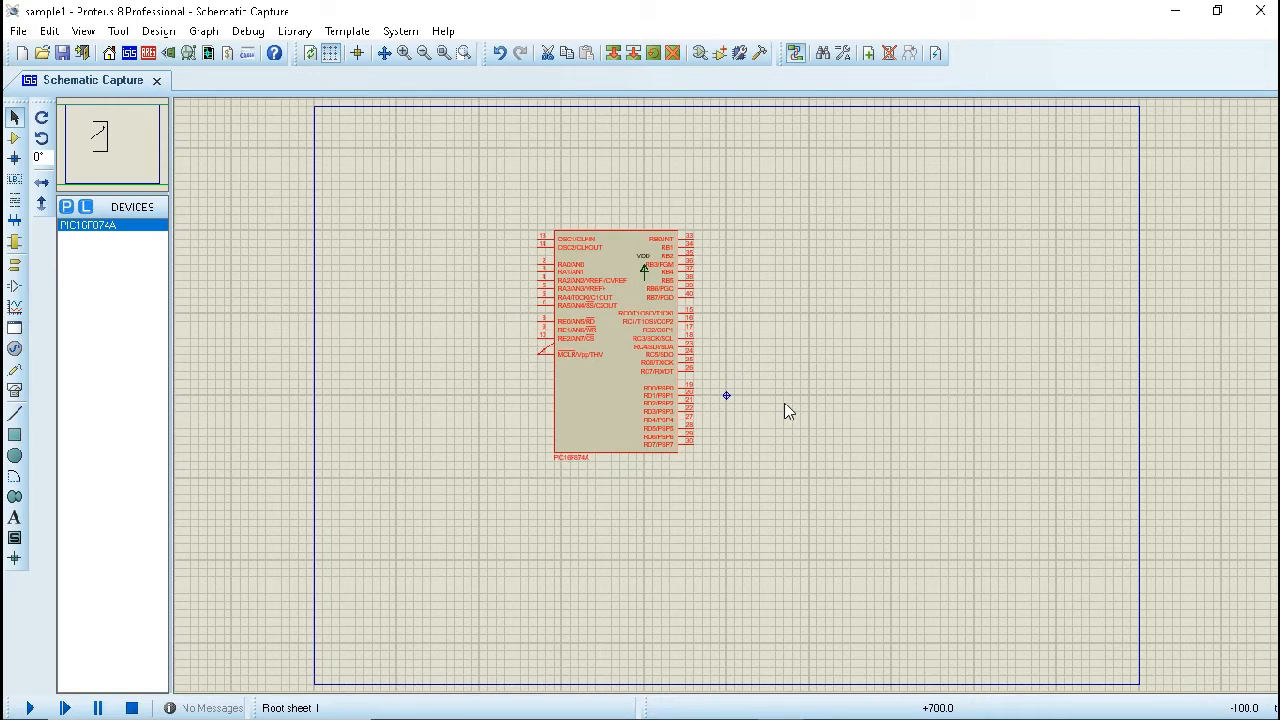
key(Delete)
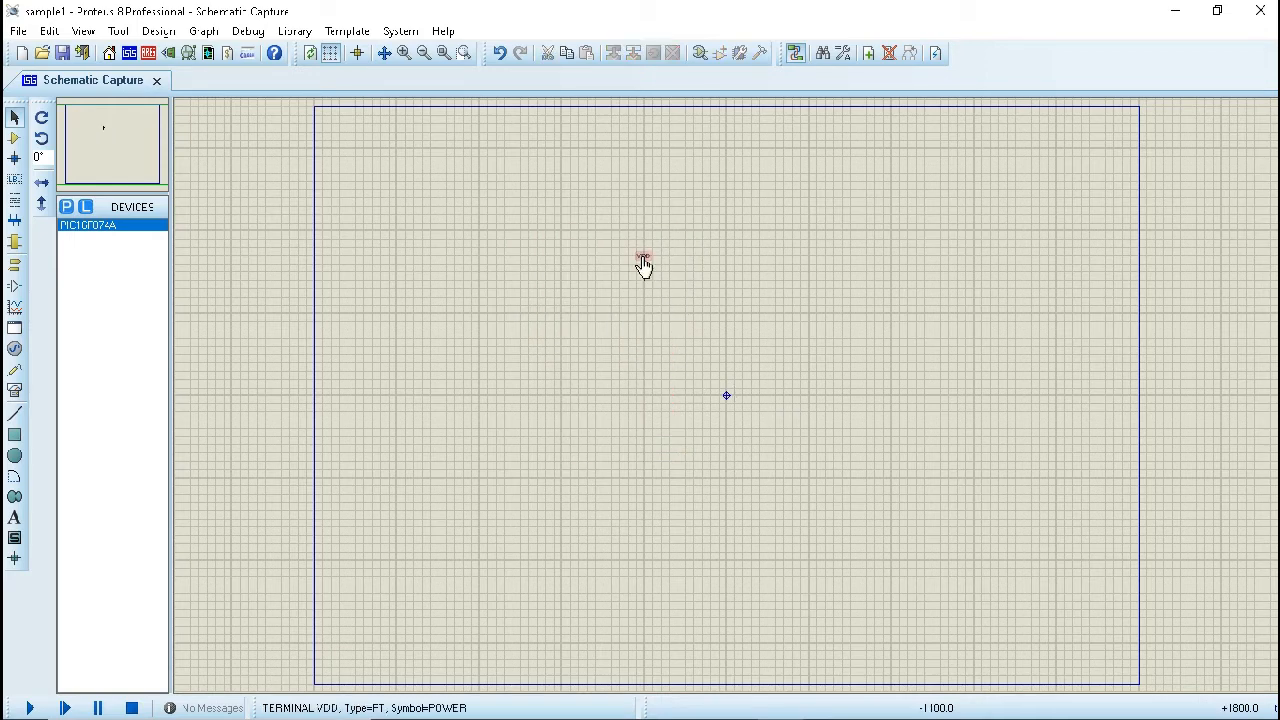
drag(693, 299, 607, 236)
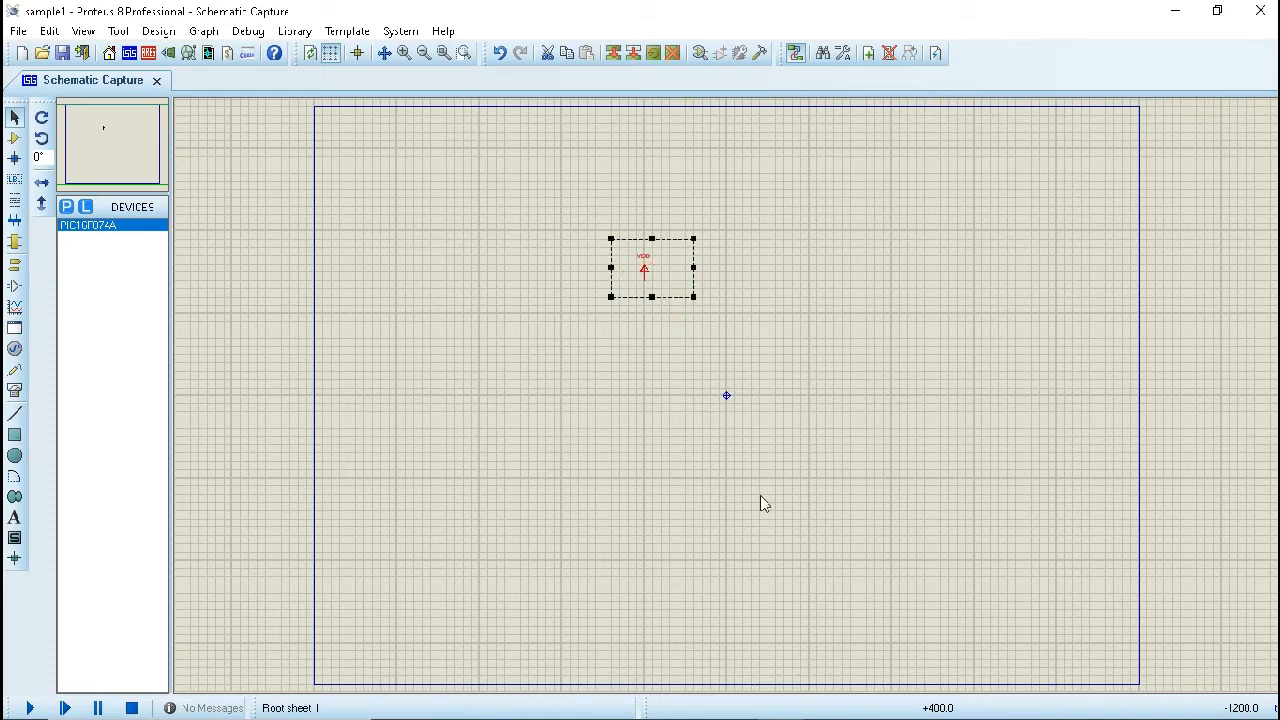
key(Delete)
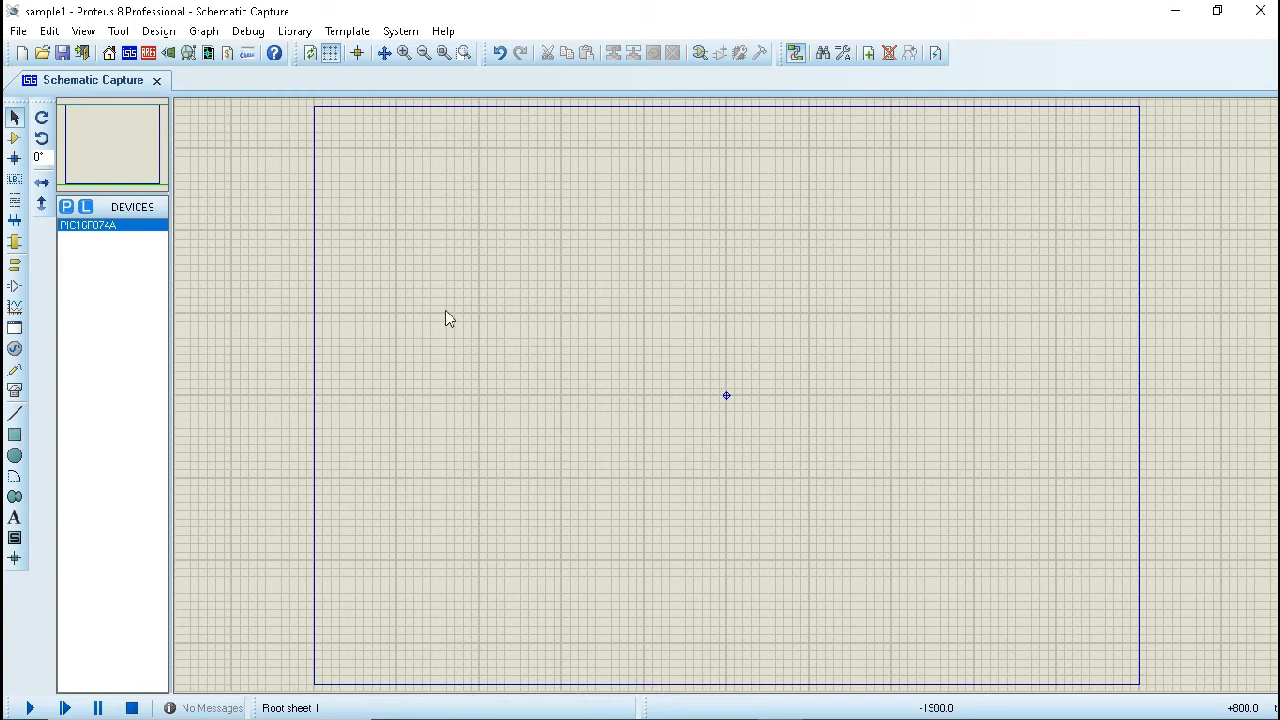
Search the device library for arduino, pick ARDUINO UNO and place the board near the centre of the sheet.
click(14, 141)
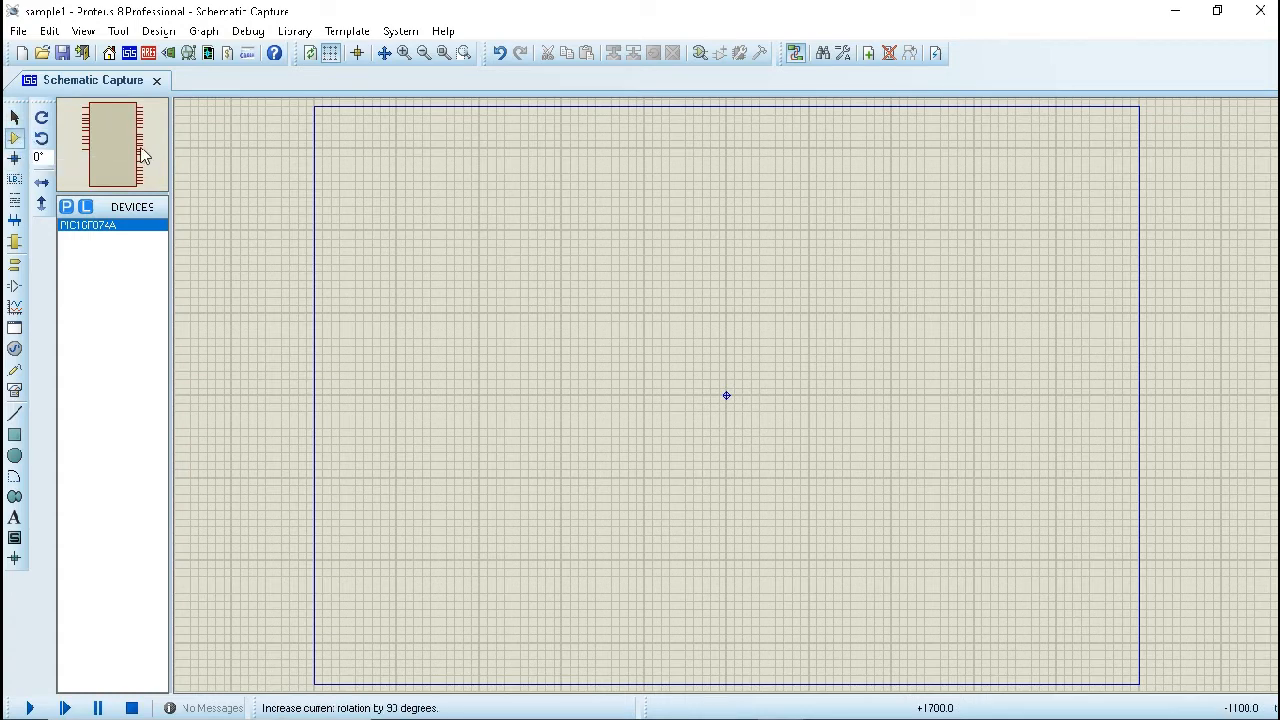
click(66, 210)
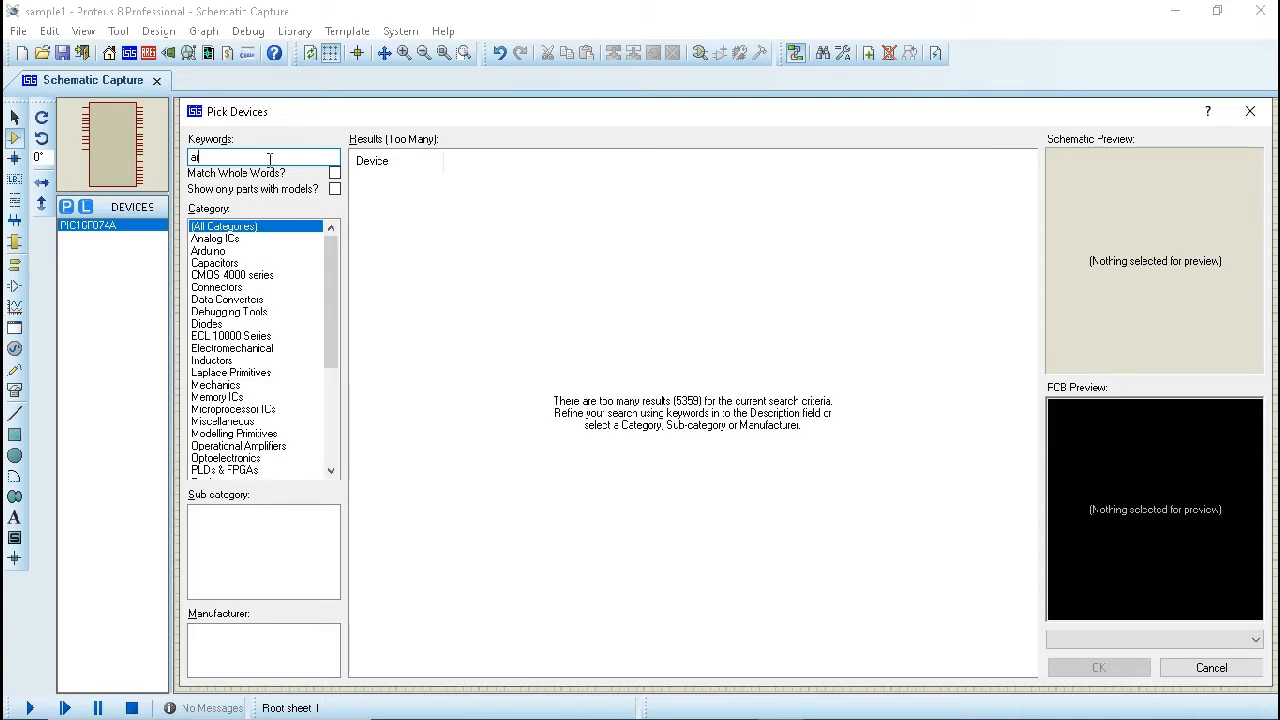
text(o)
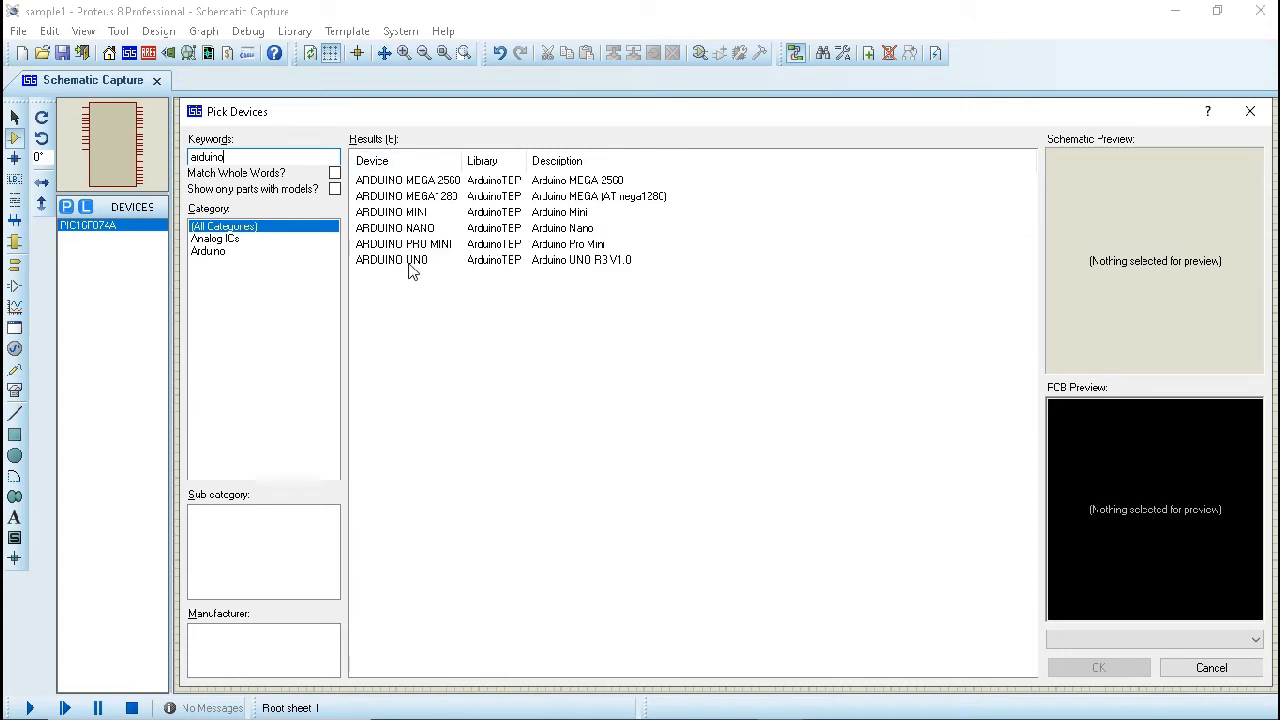
click(407, 262)
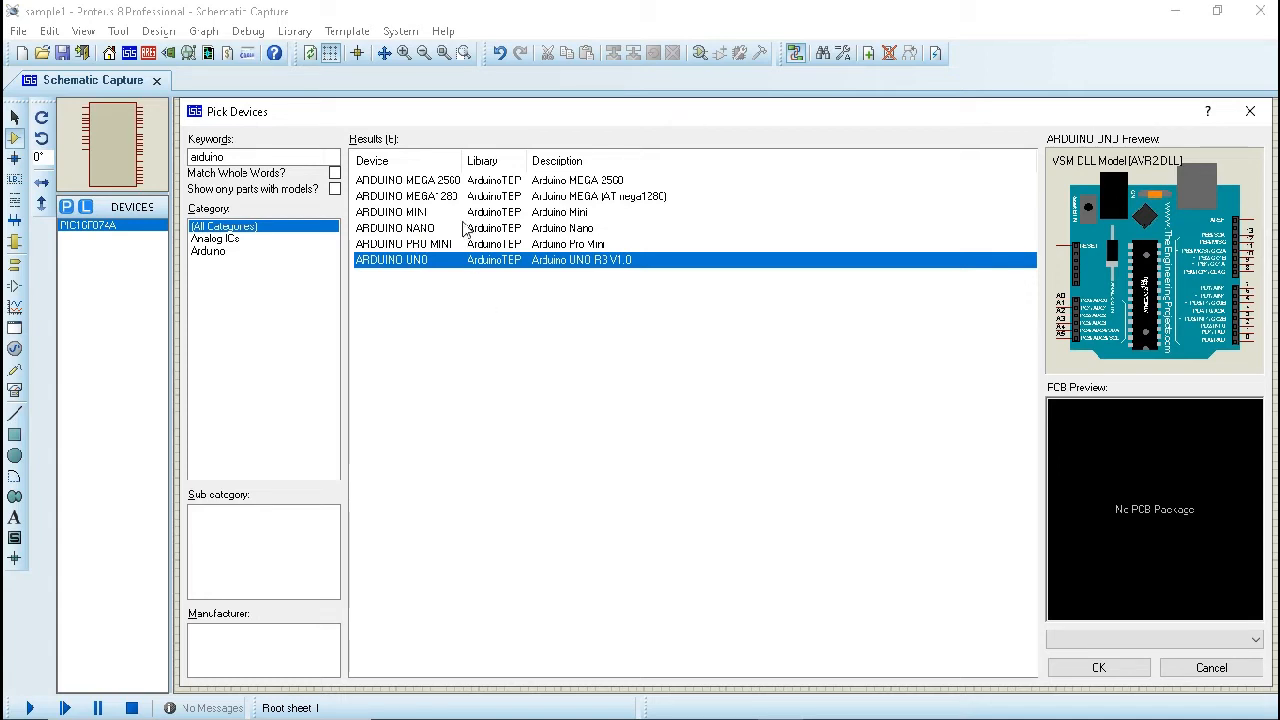
click(454, 183)
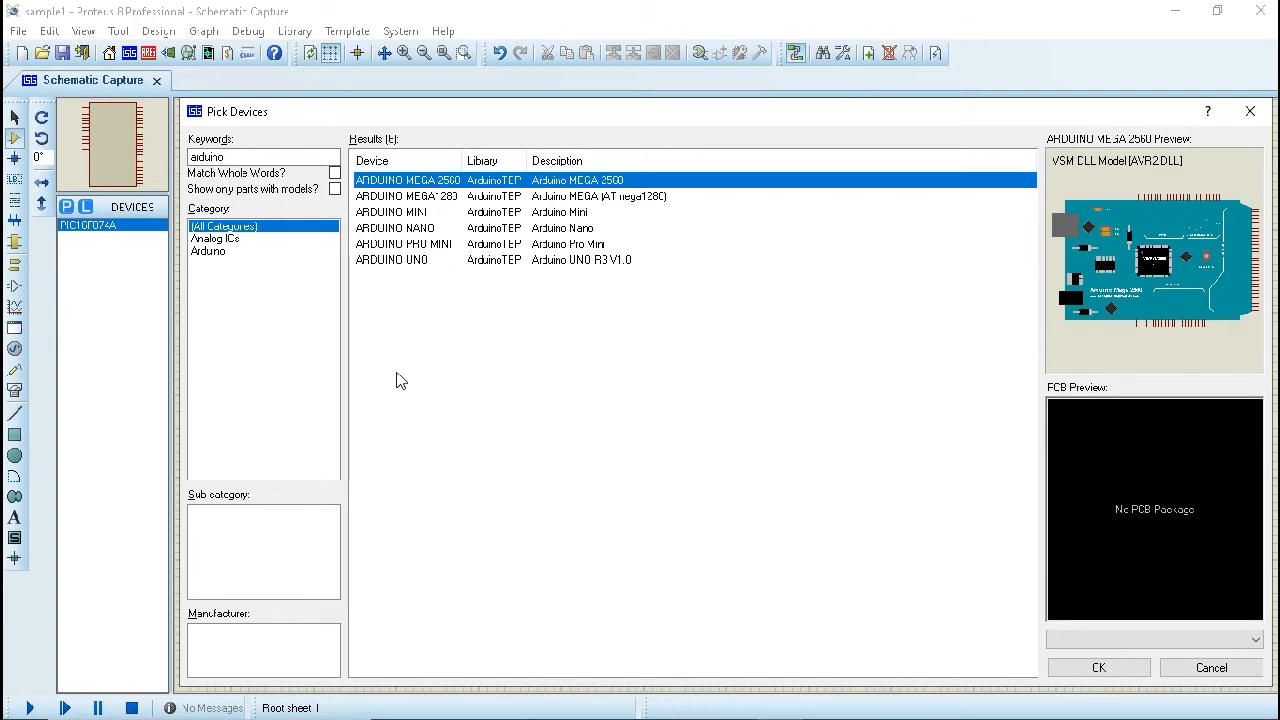
click(411, 261)
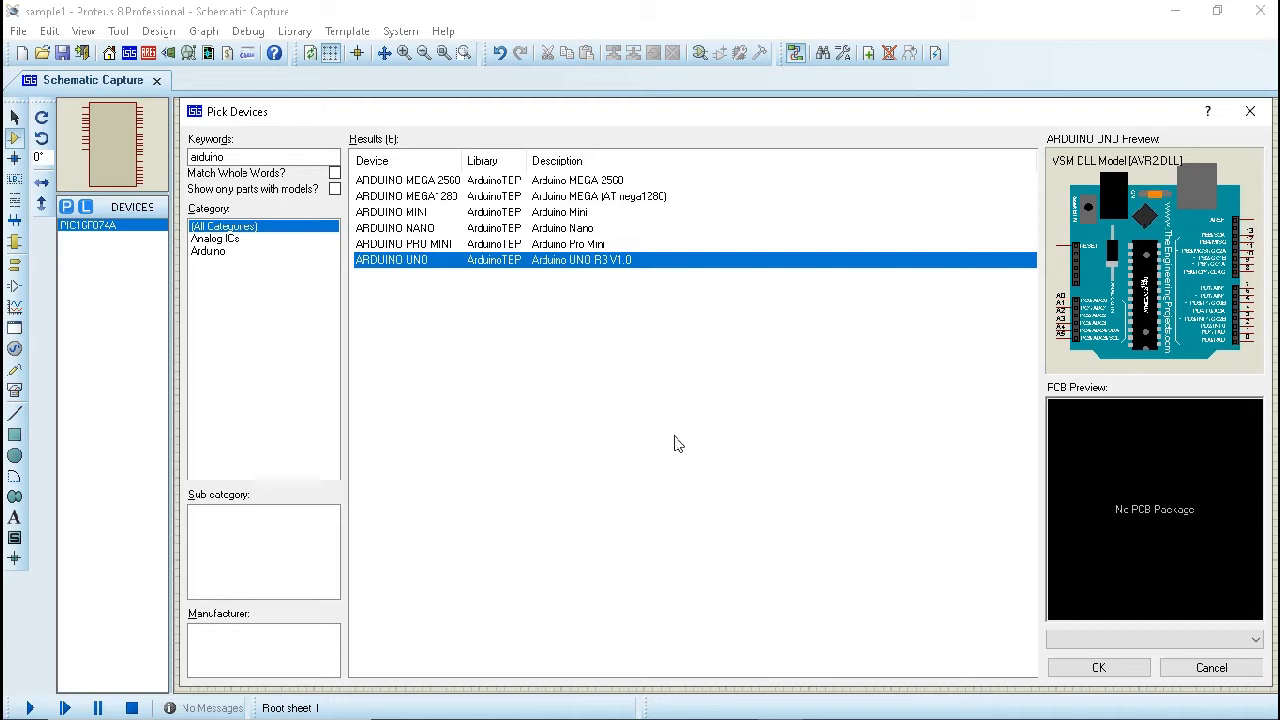
click(1100, 668)
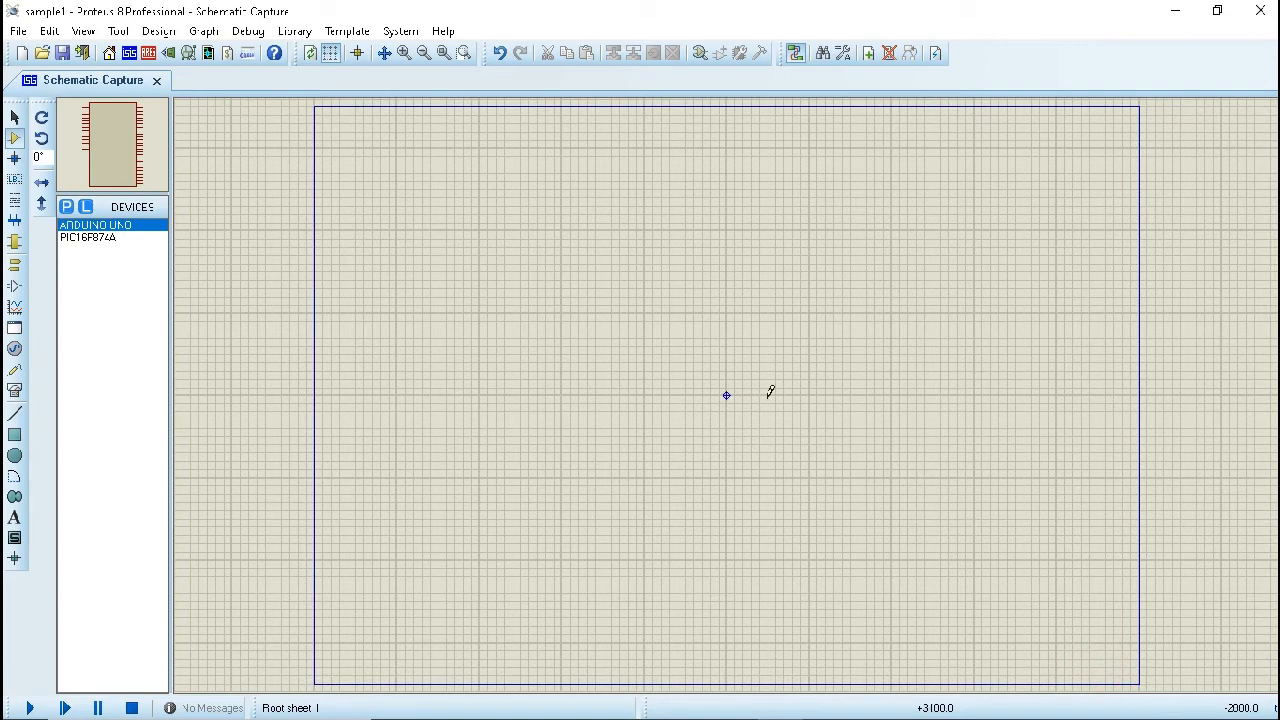
click(626, 309)
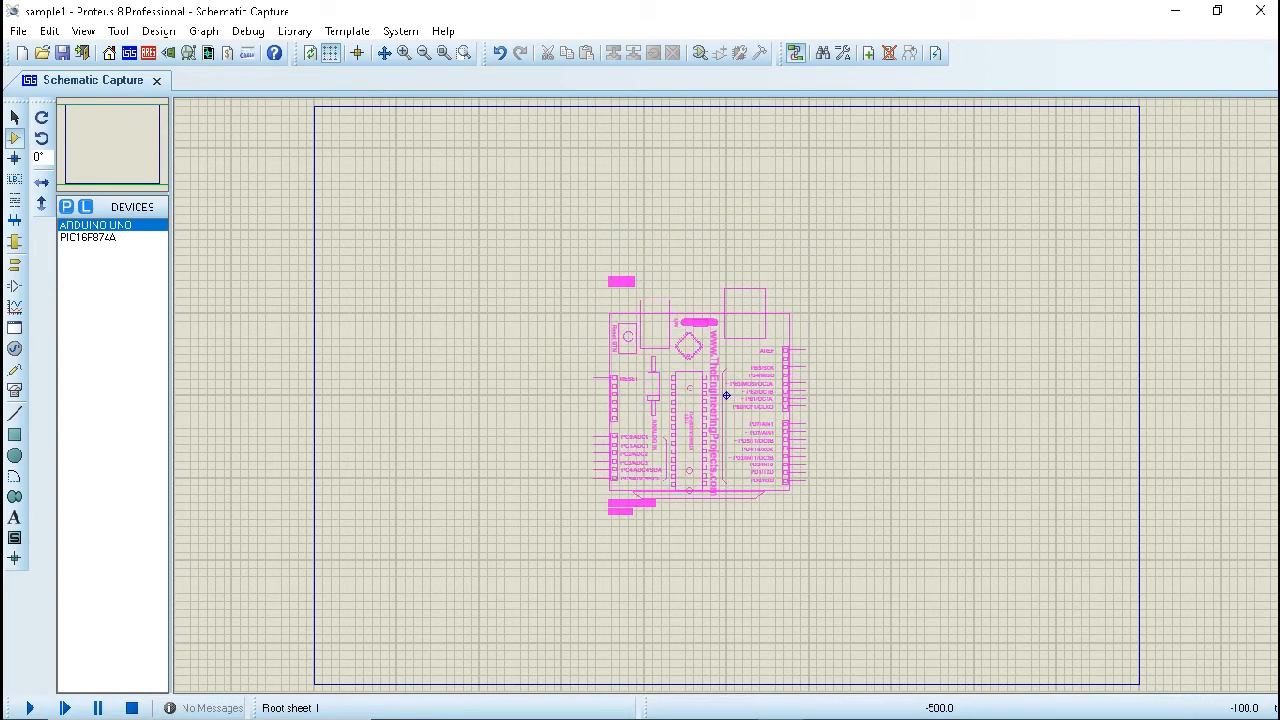
click(683, 398)
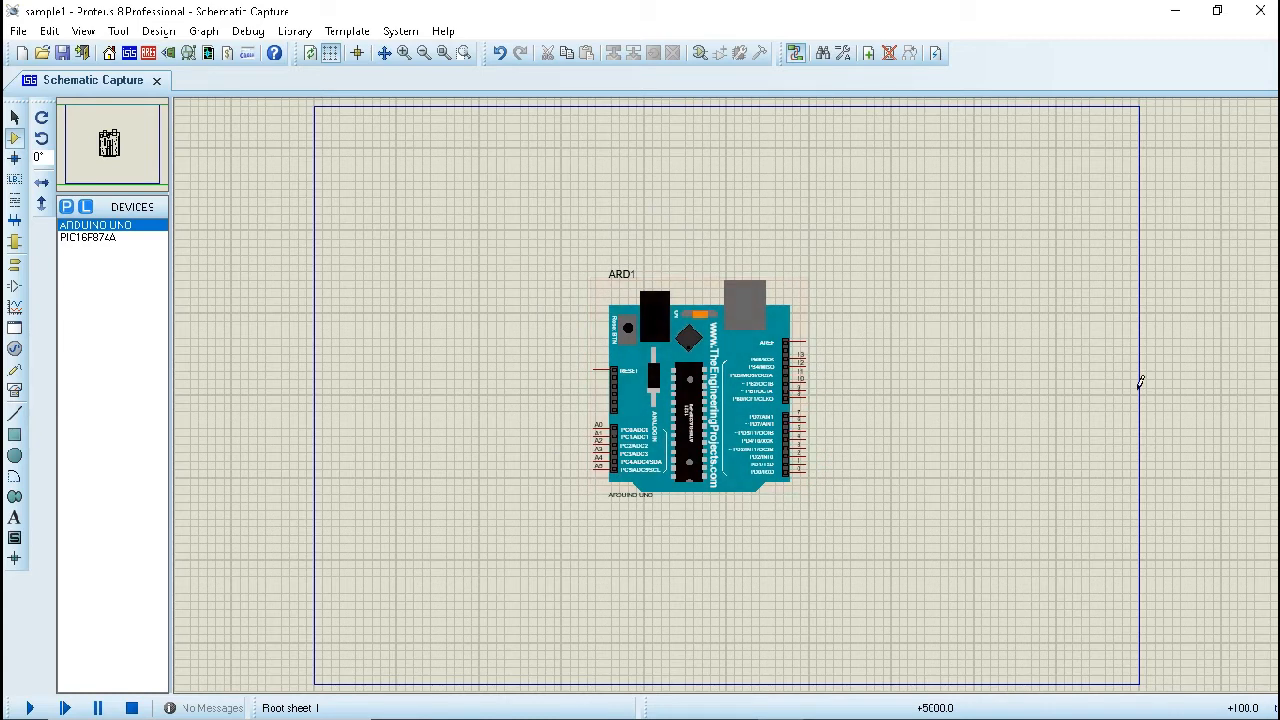
Move the Arduino Uno board slightly up and to the left on the sheet.
right_click(733, 372)
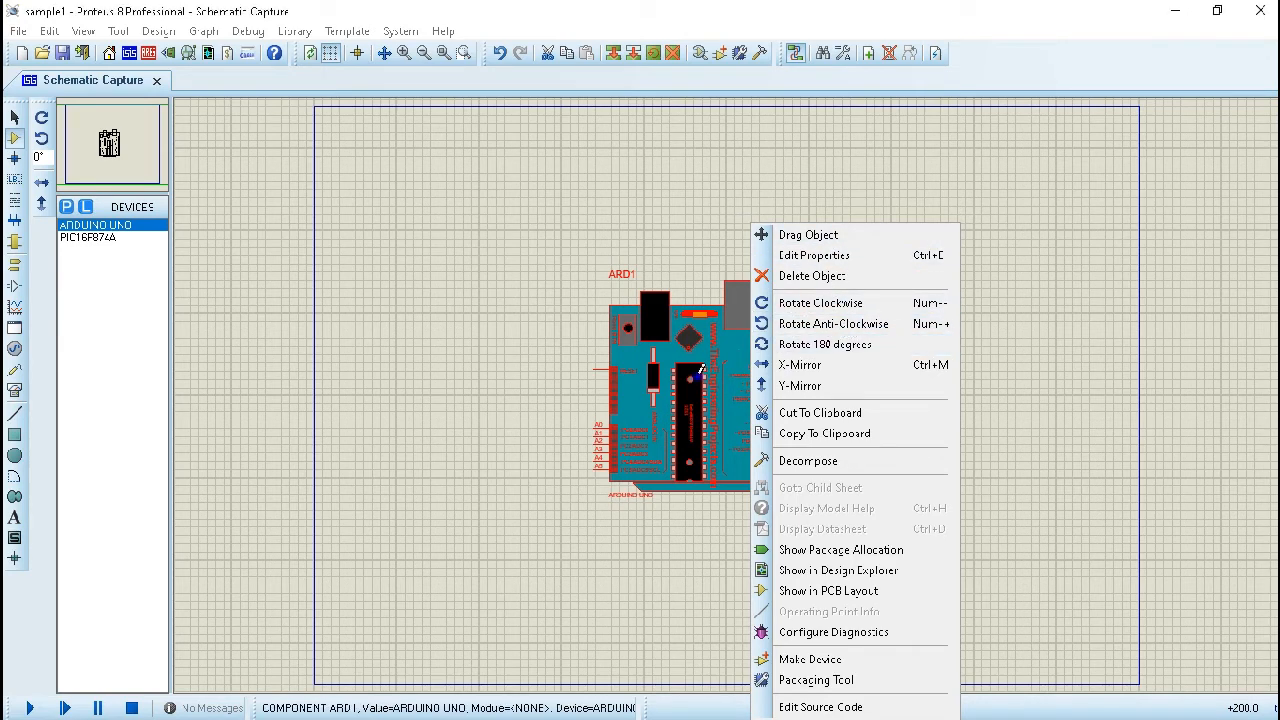
right_click(700, 370)
click(664, 340)
click(648, 342)
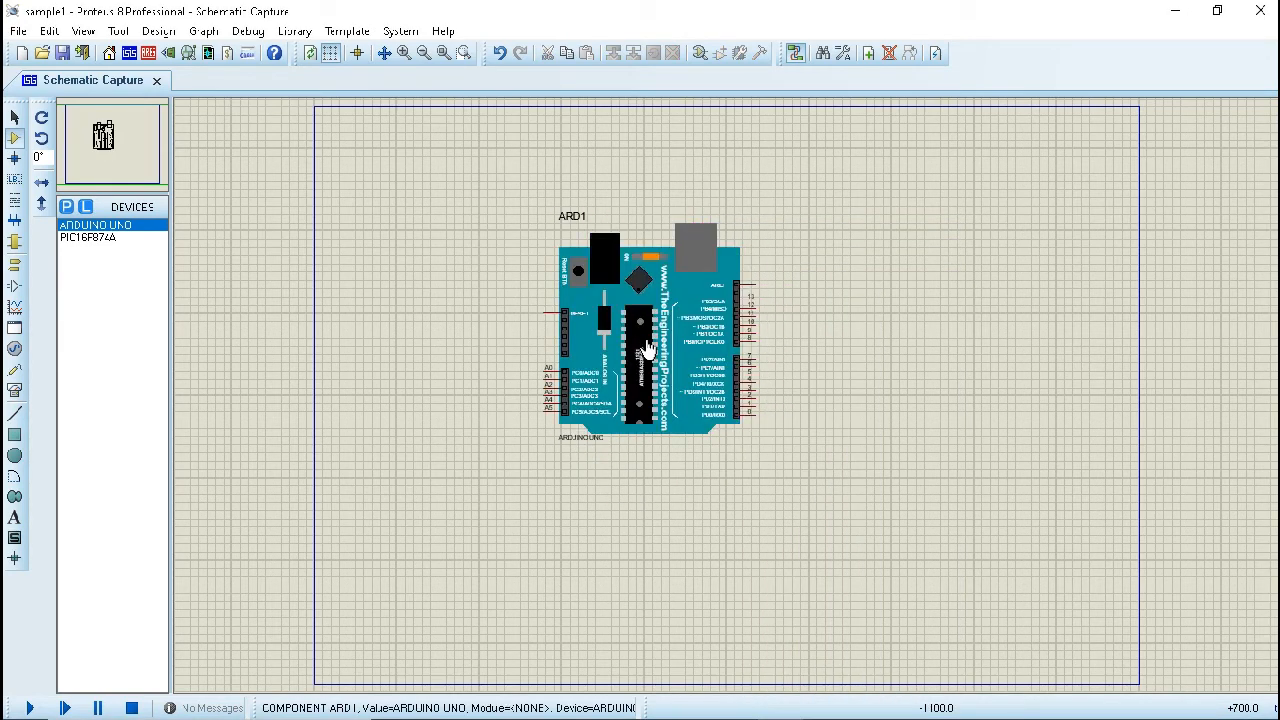
Rotate the Arduino Uno board anti-clockwise once and turn it back clockwise.
right_click(652, 326)
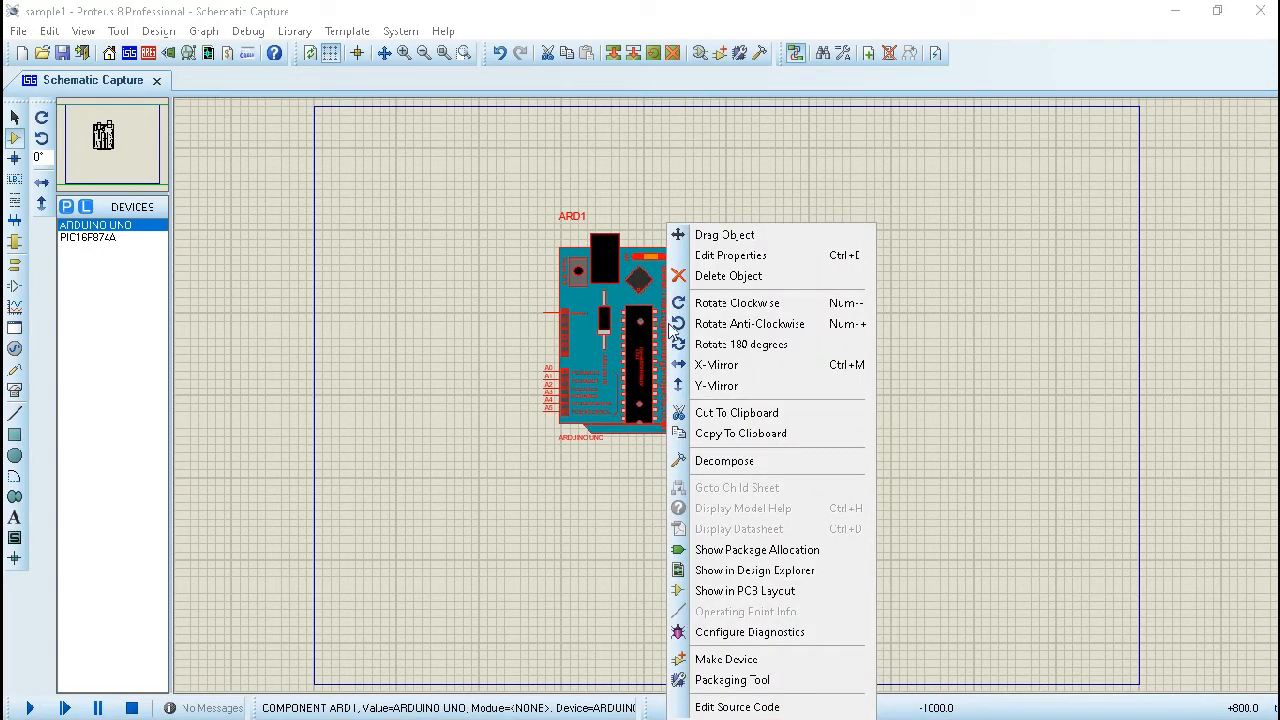
click(775, 324)
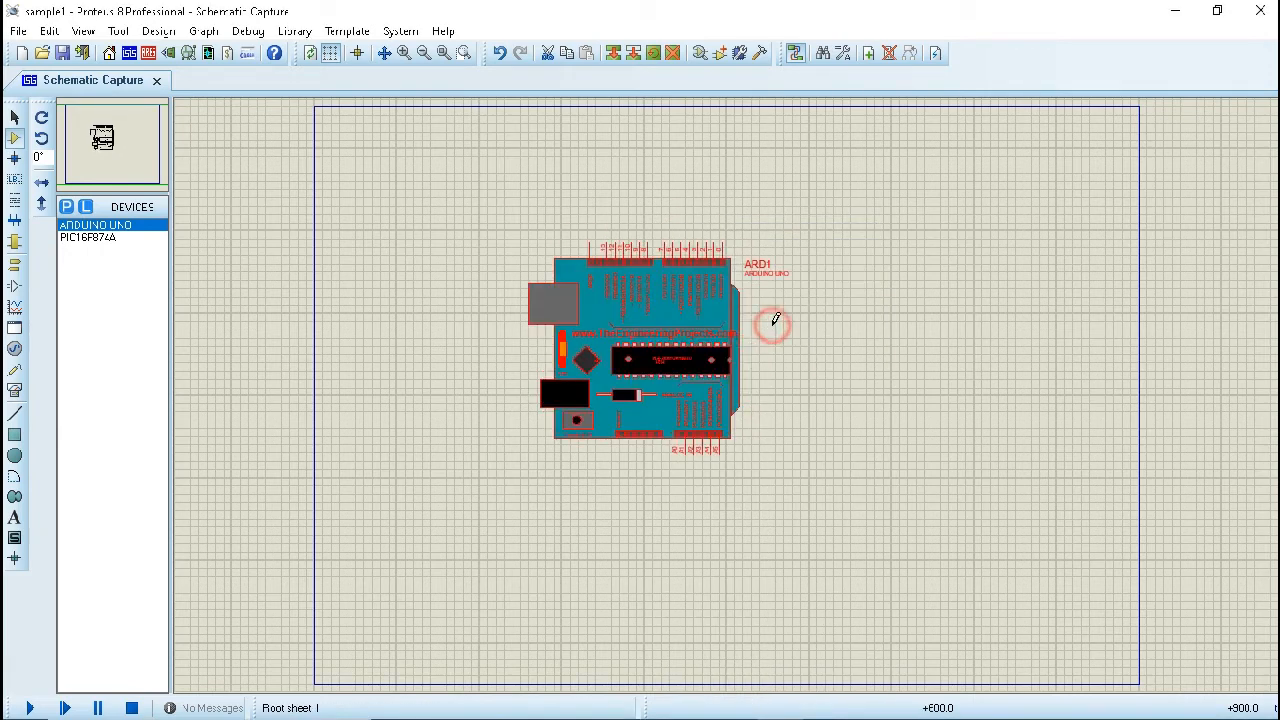
right_click(652, 350)
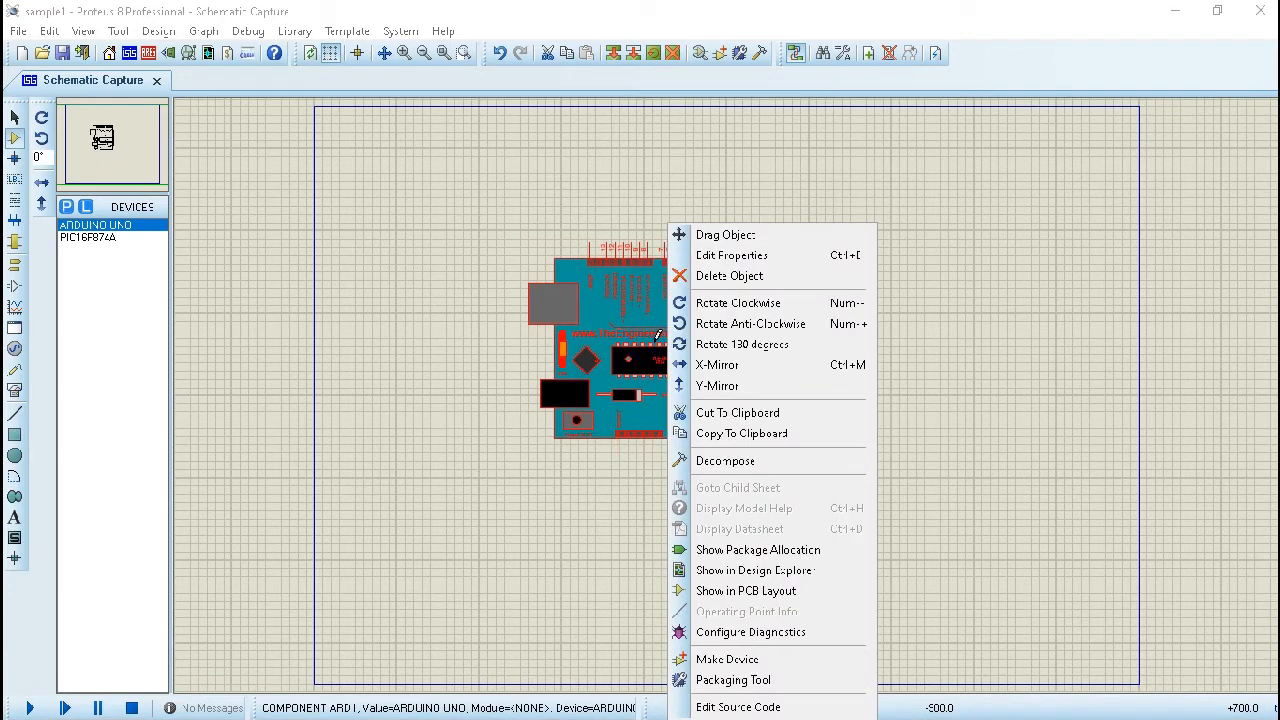
click(755, 310)
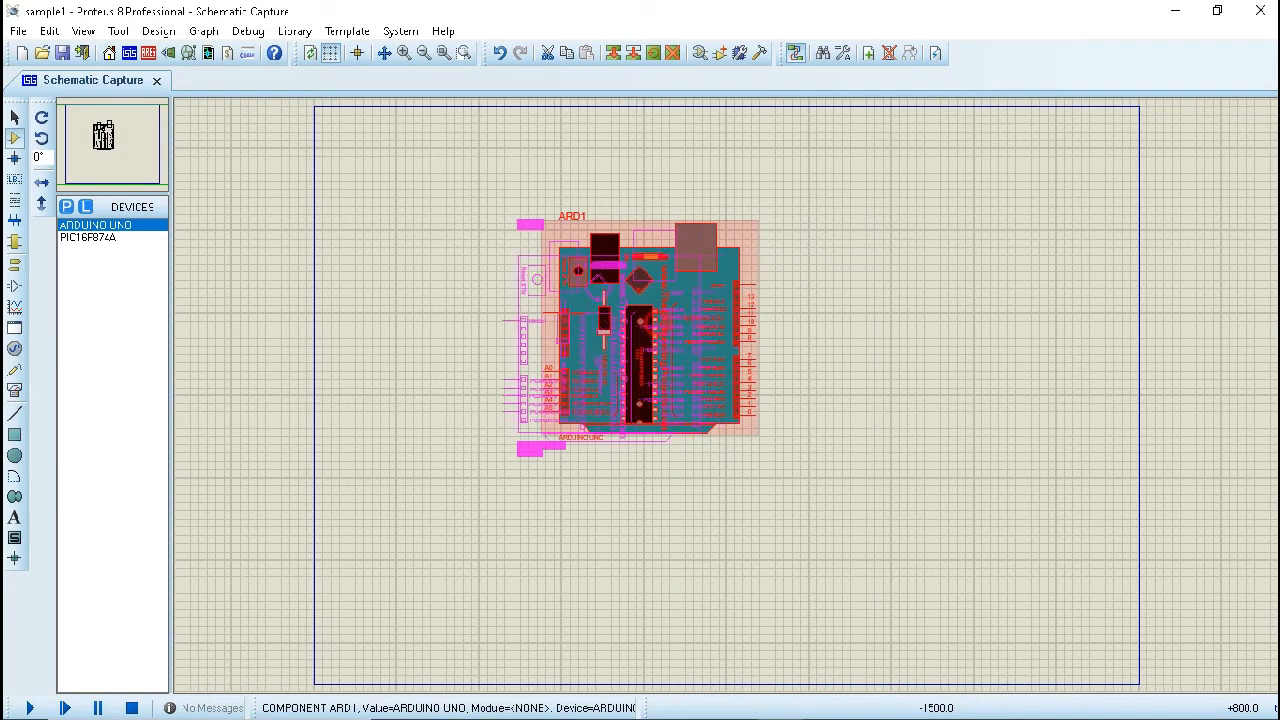
Move the Arduino Uno board into the upper-left area of the sheet and deselect it.
drag(481, 334, 481, 285)
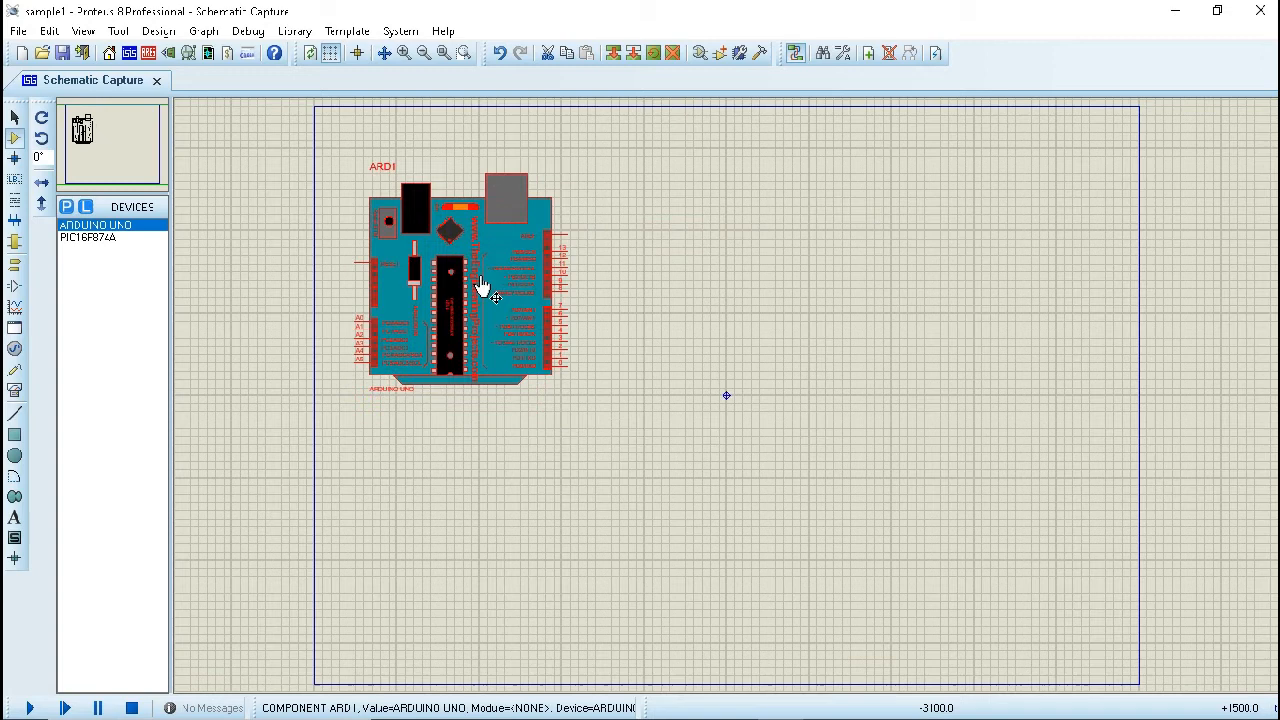
click(569, 414)
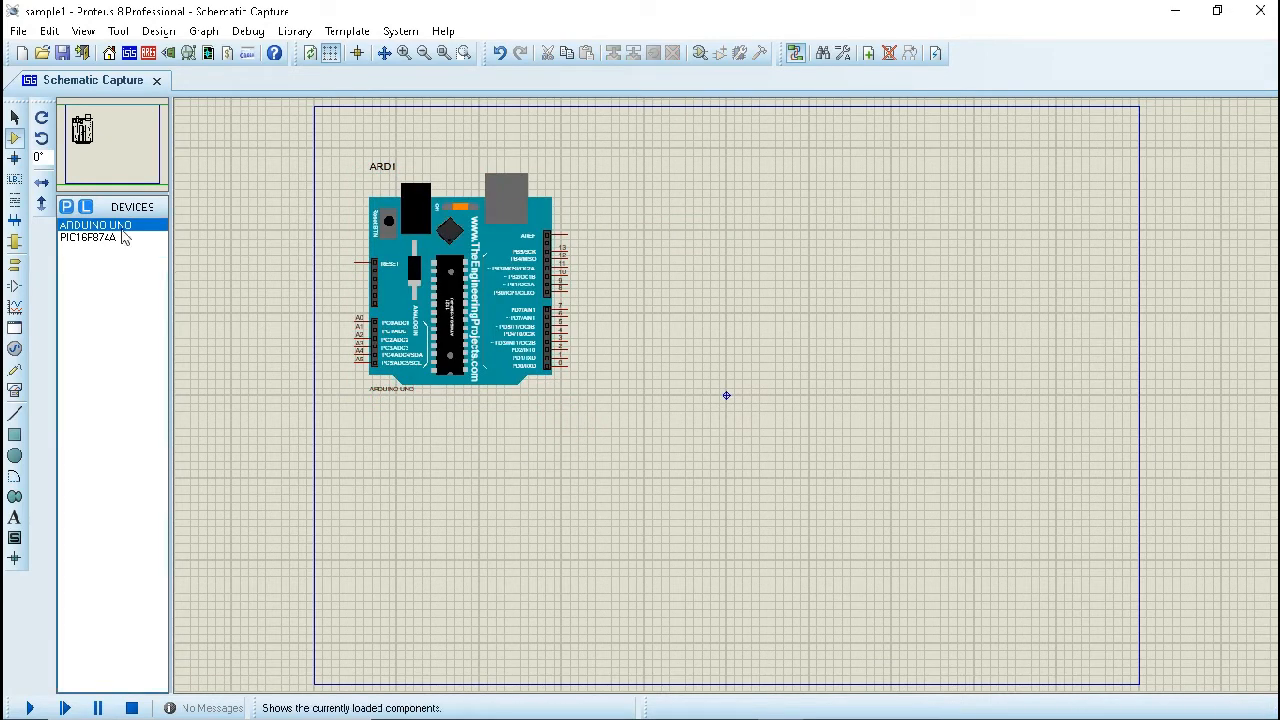
Search for resistor, pick MINRES300R from the 0.6W Metal Film resistors and place it to the right of the Arduino board.
click(66, 207)
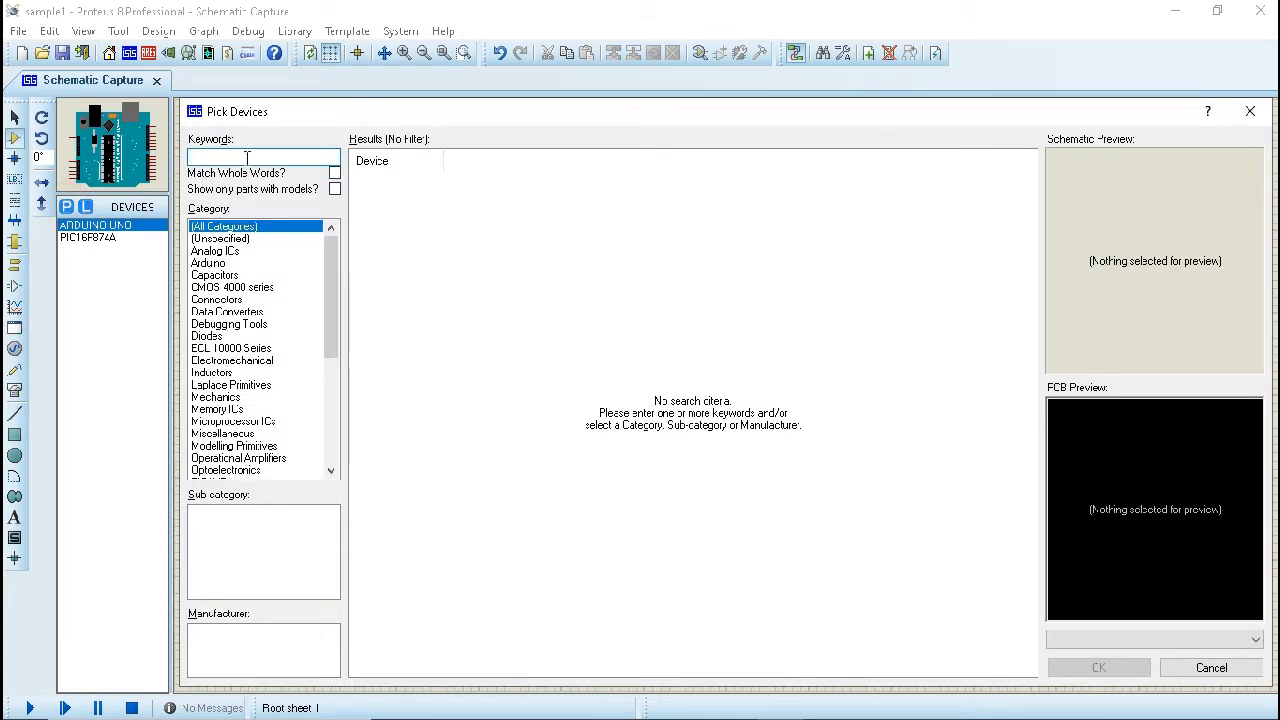
text(resistor)
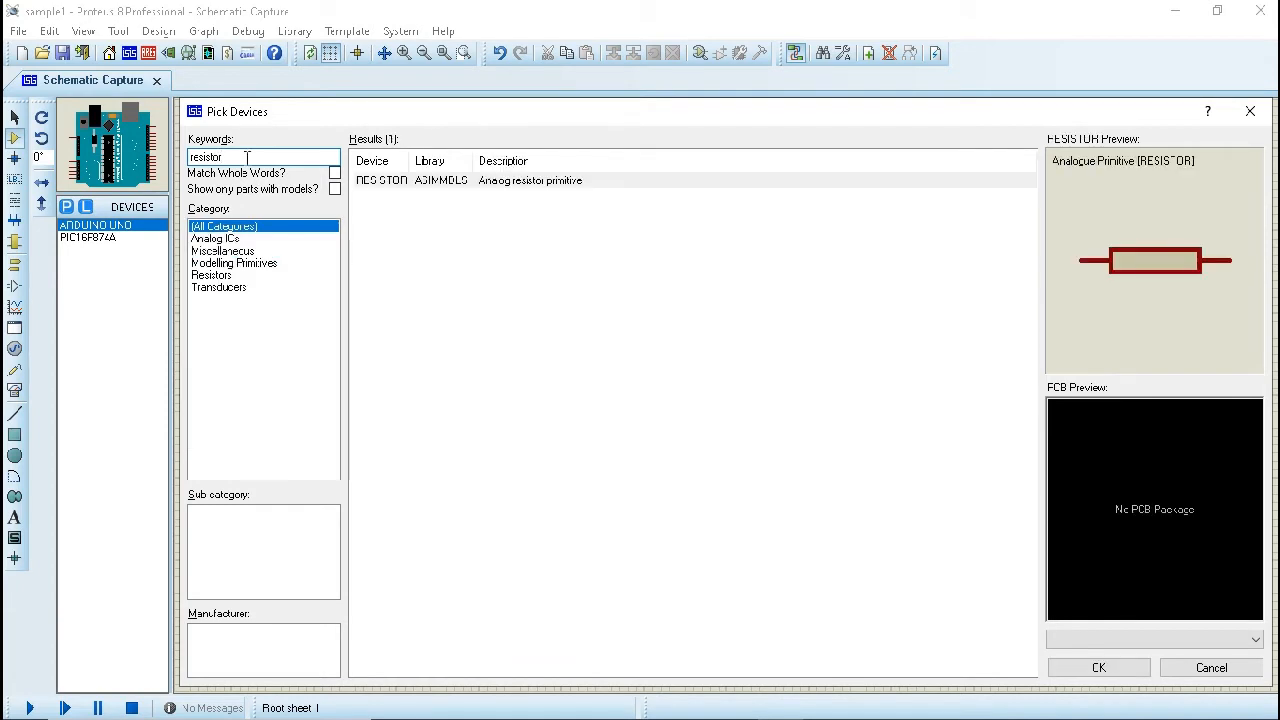
click(217, 277)
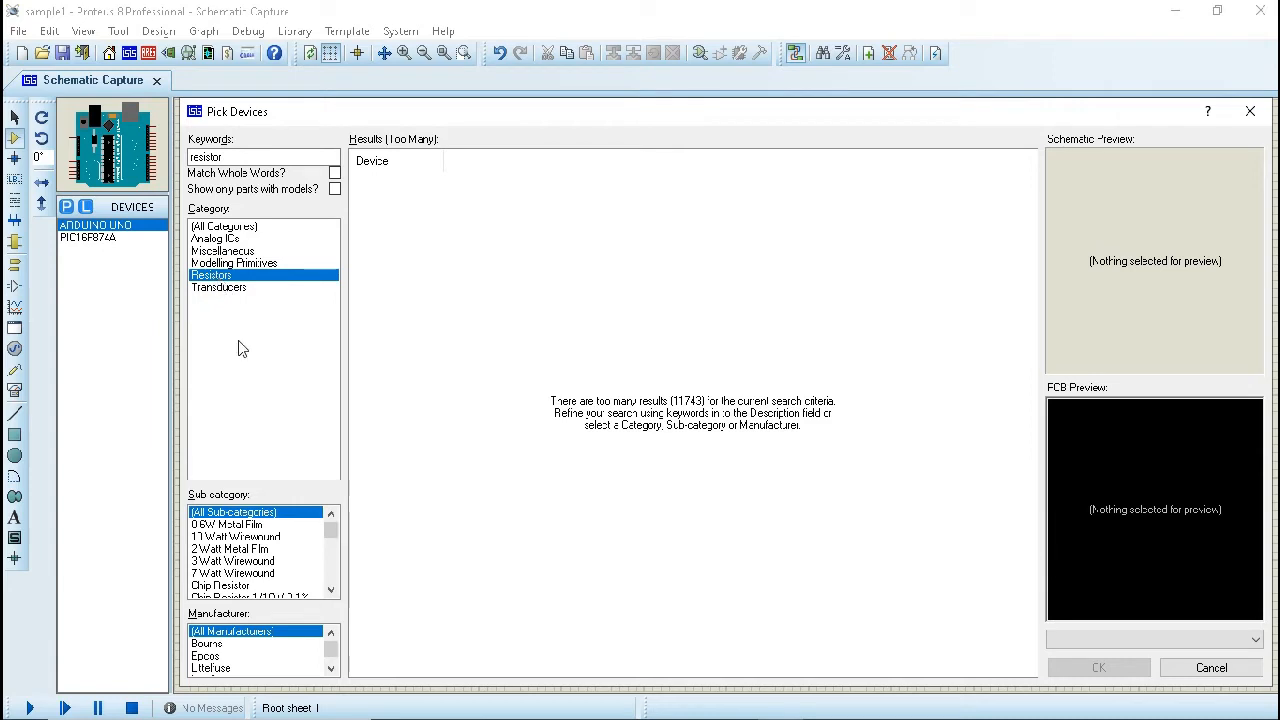
click(246, 526)
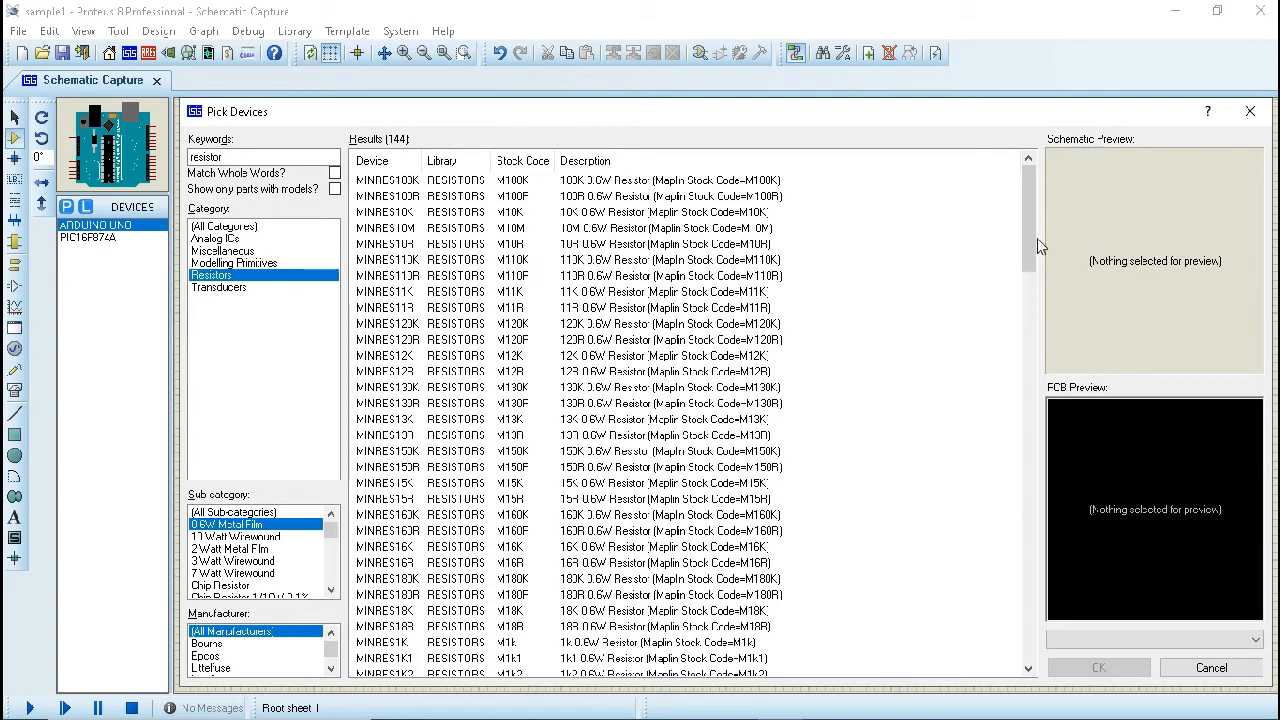
drag(1034, 235, 1048, 376)
click(462, 626)
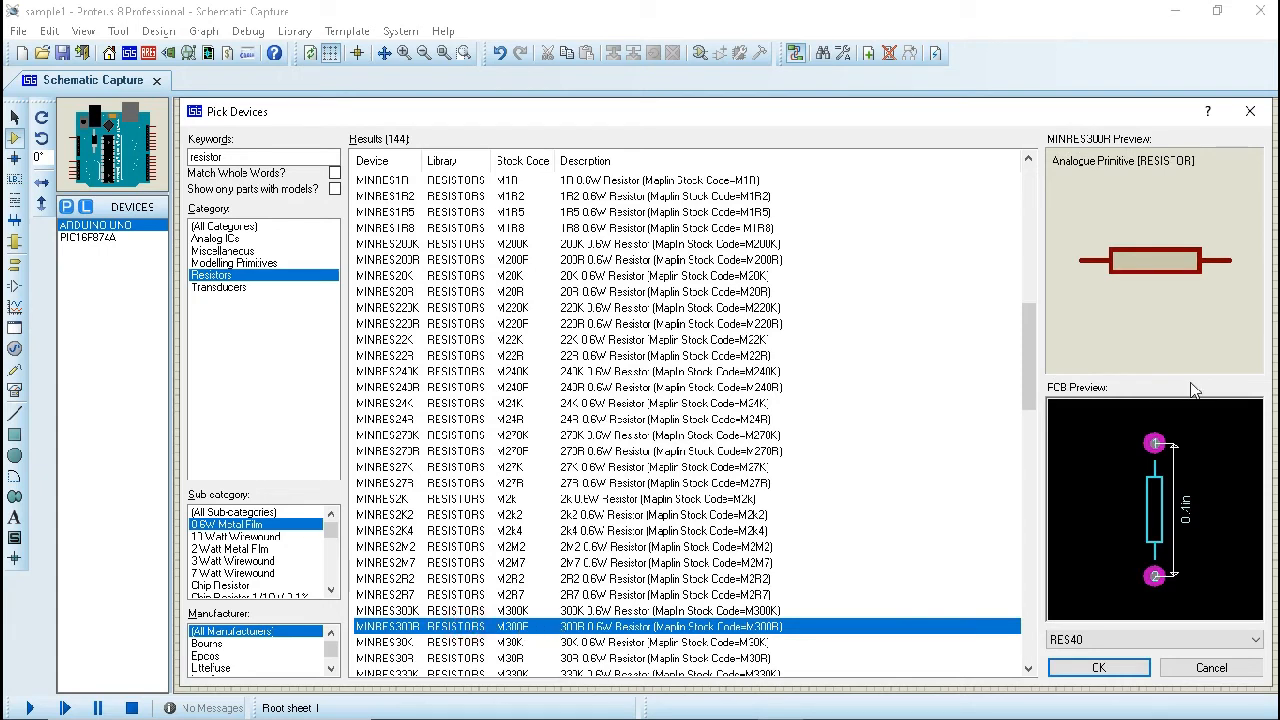
drag(1036, 382, 1037, 458)
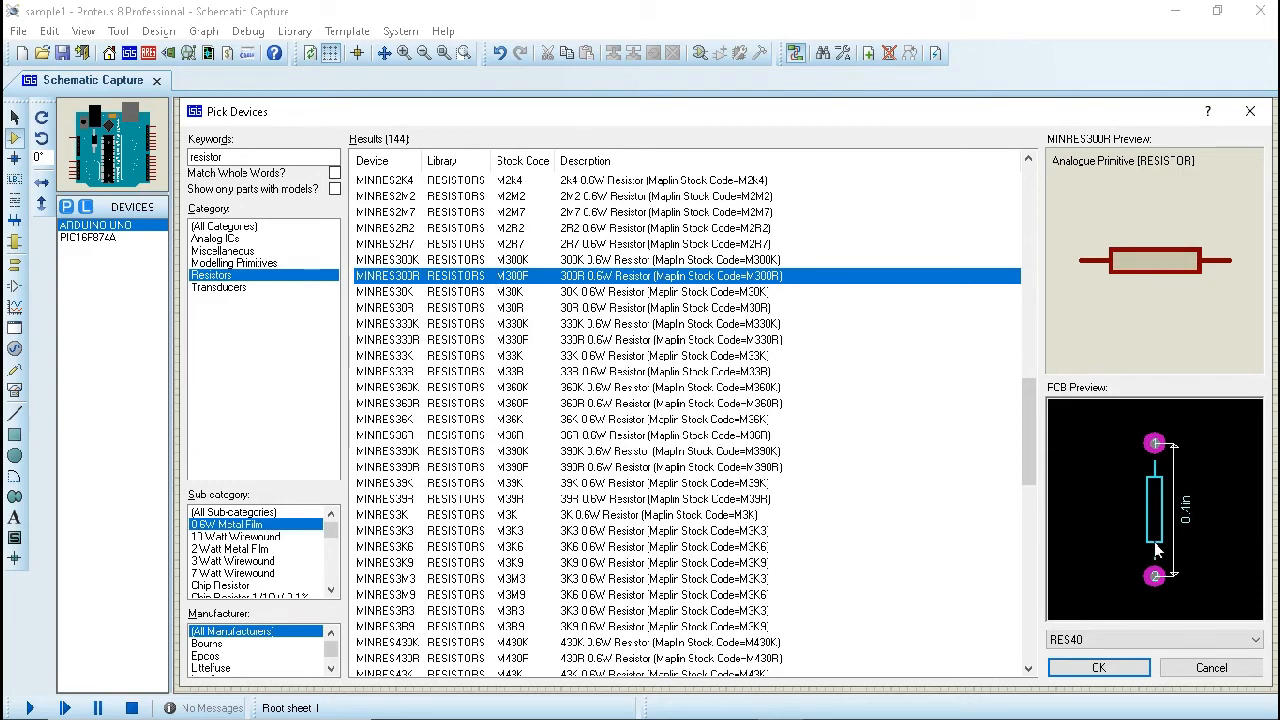
click(1099, 668)
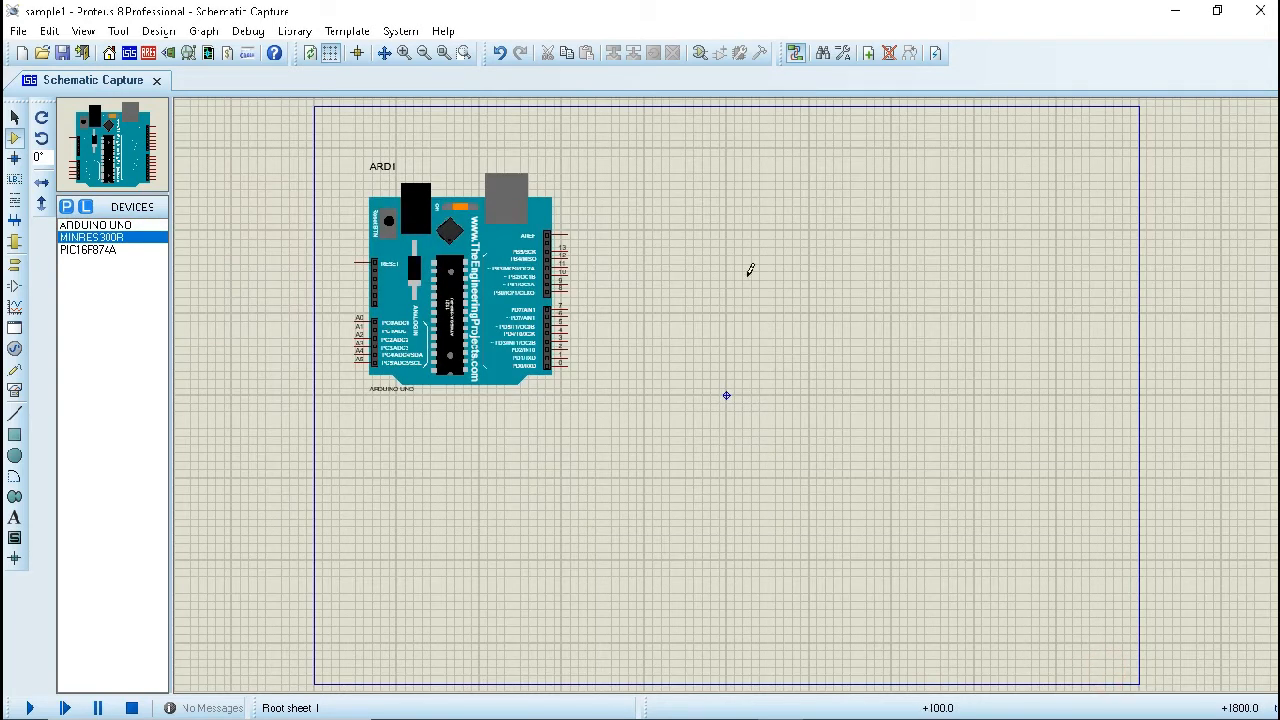
click(743, 322)
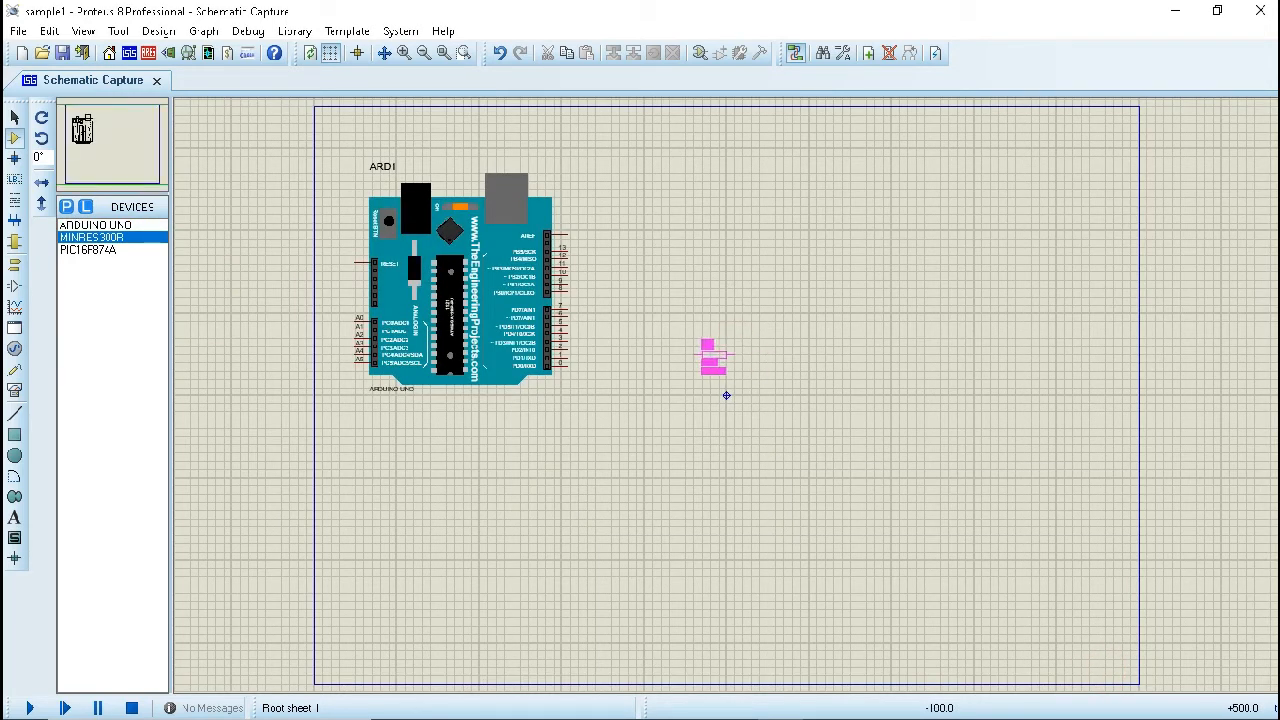
click(730, 340)
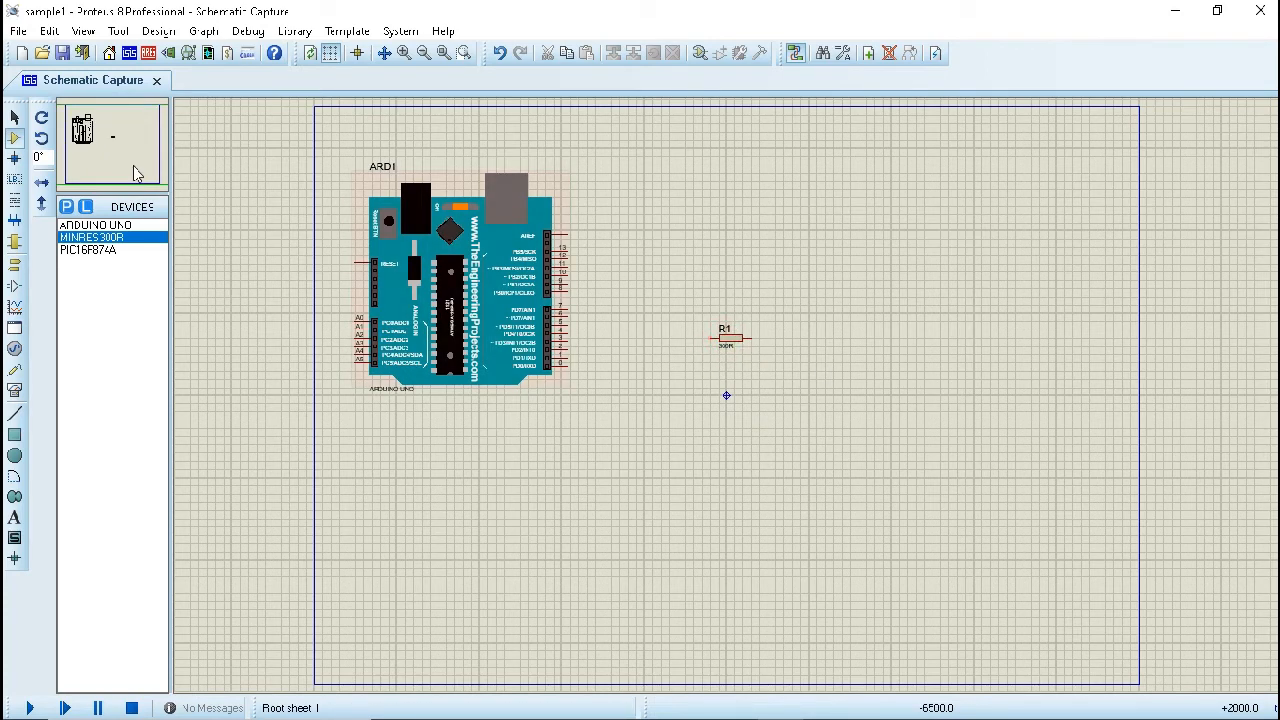
Search for LED, pick the animated LED-BLUE model and place it just right of the 300R resistor.
click(65, 207)
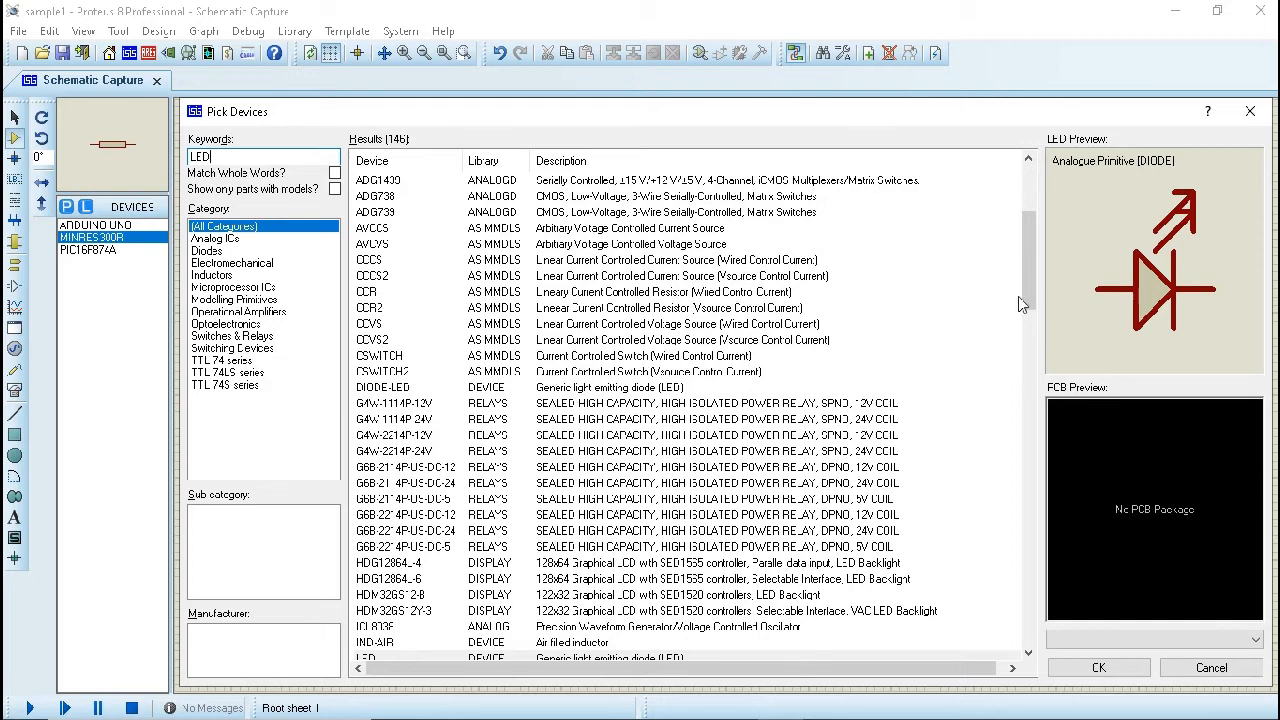
drag(1018, 296, 1044, 352)
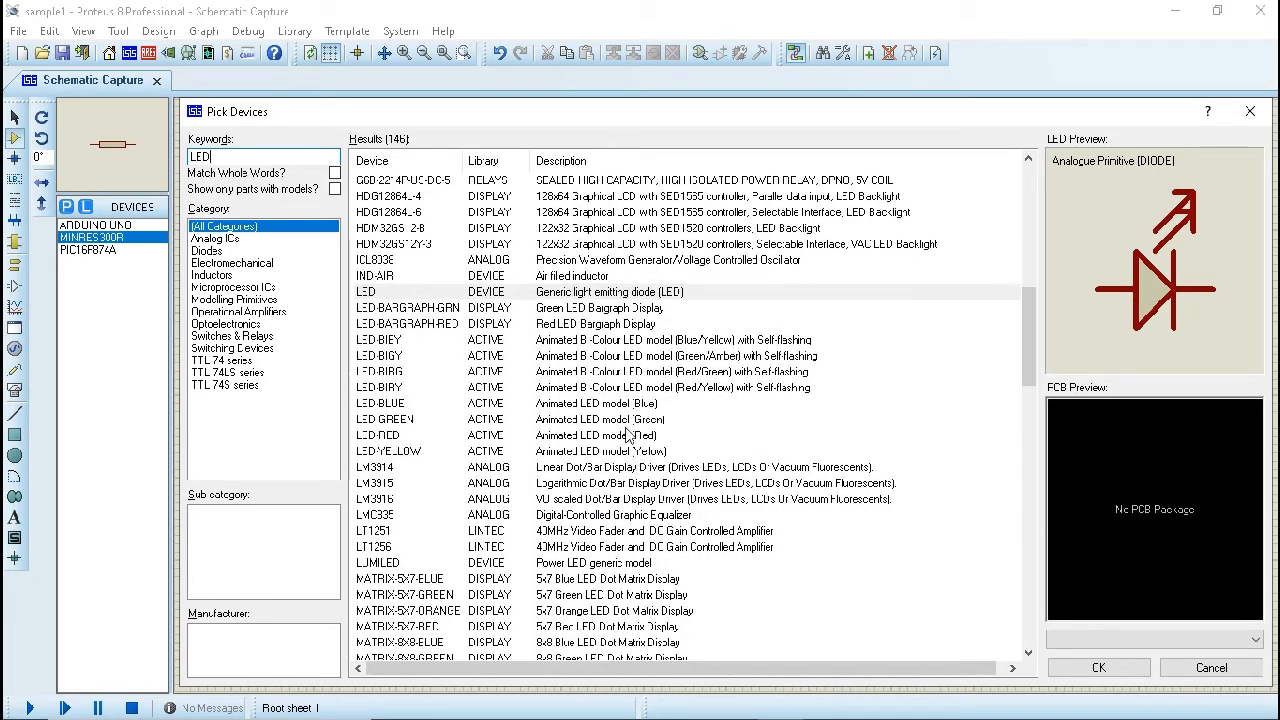
click(603, 405)
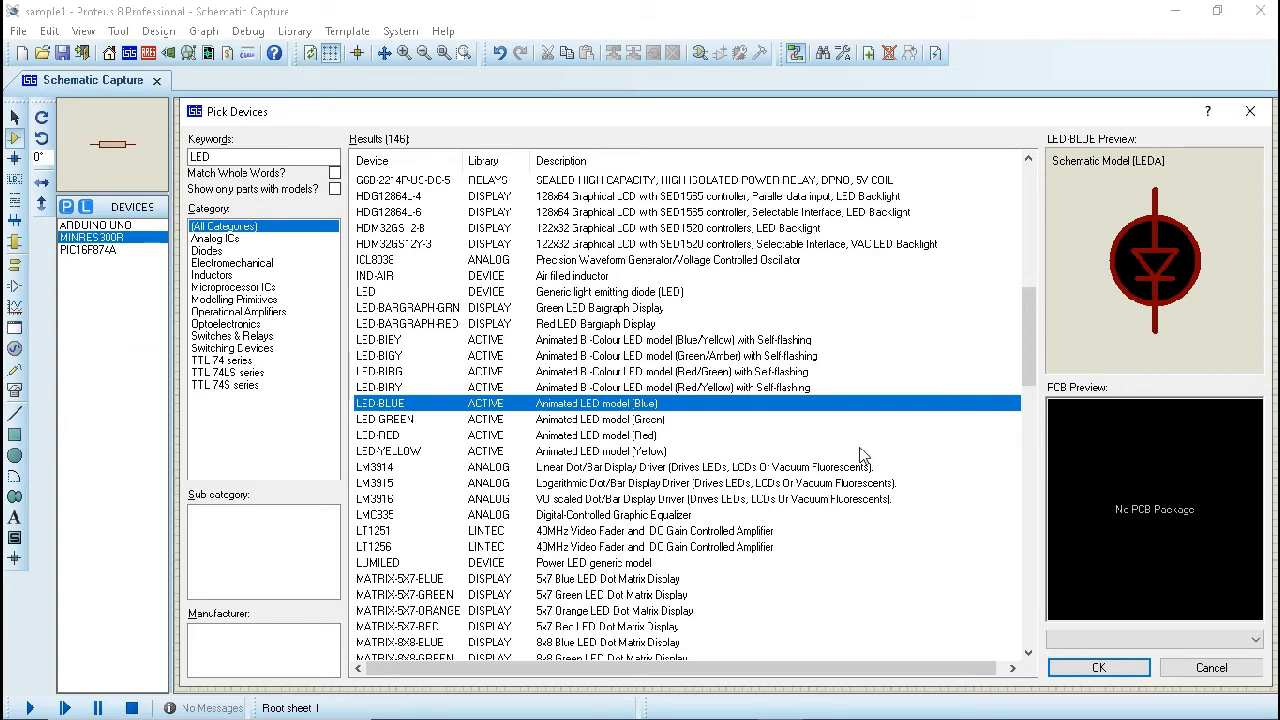
click(1104, 668)
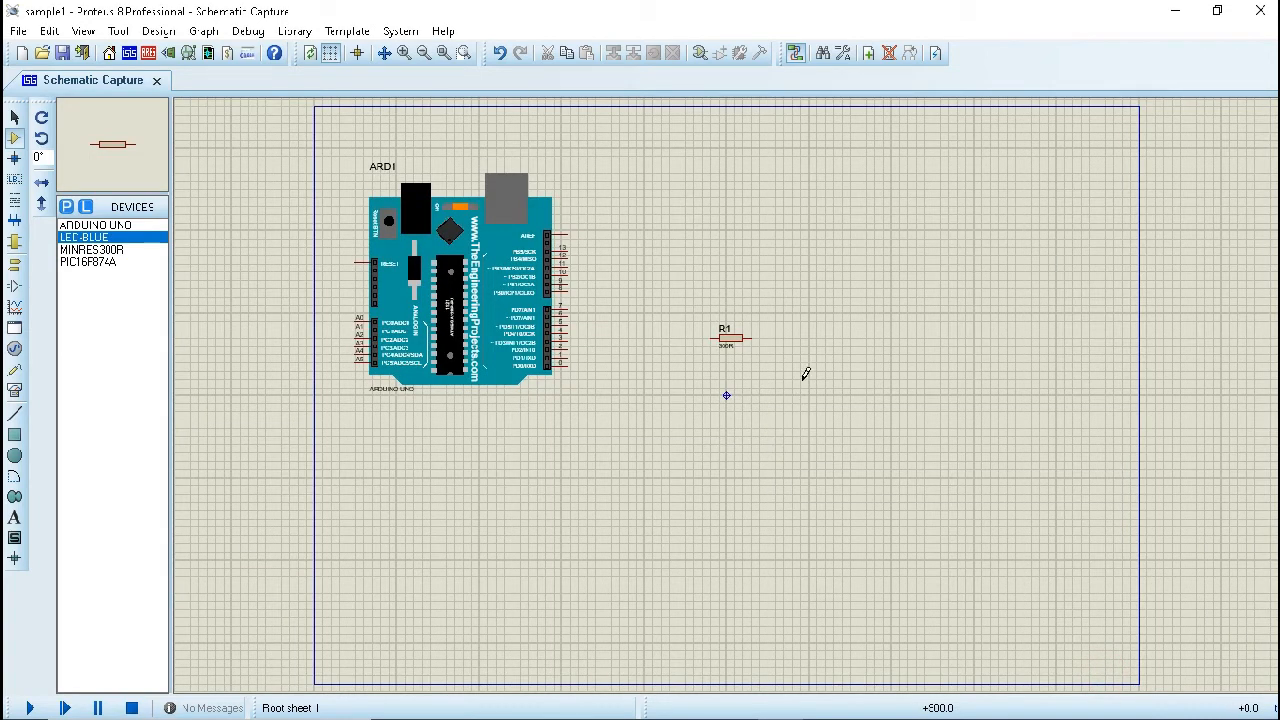
click(822, 339)
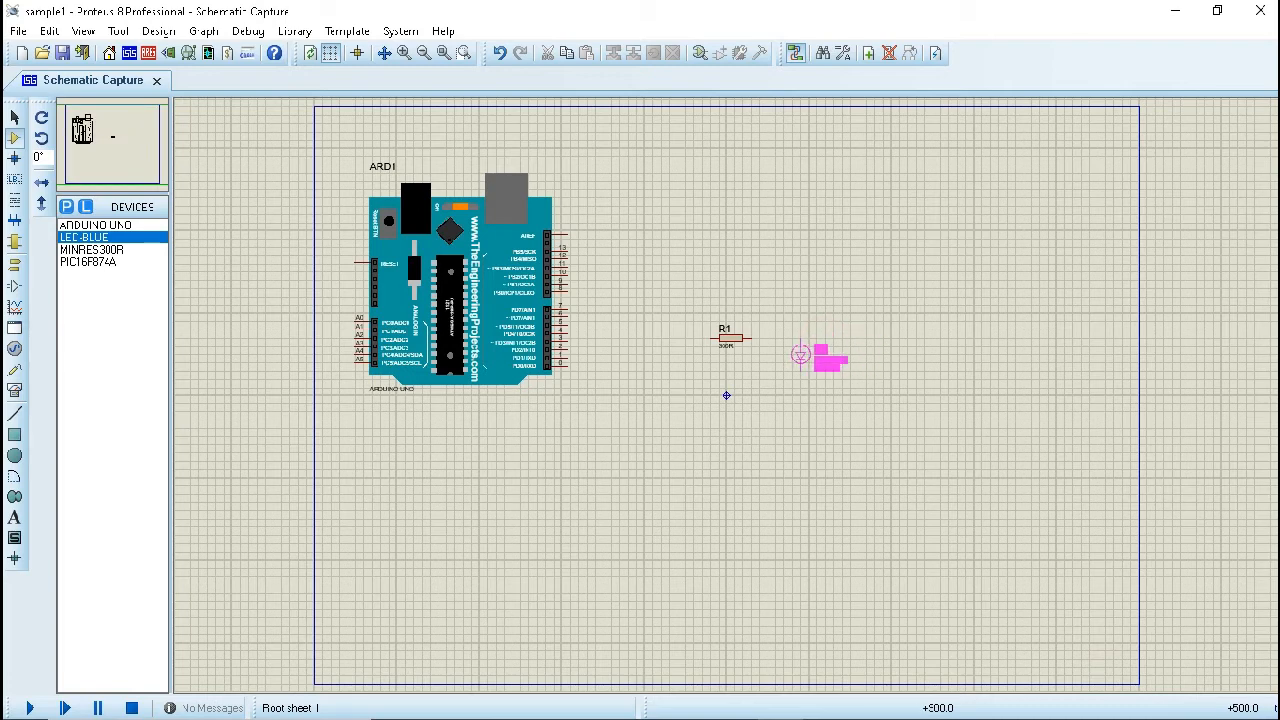
click(784, 354)
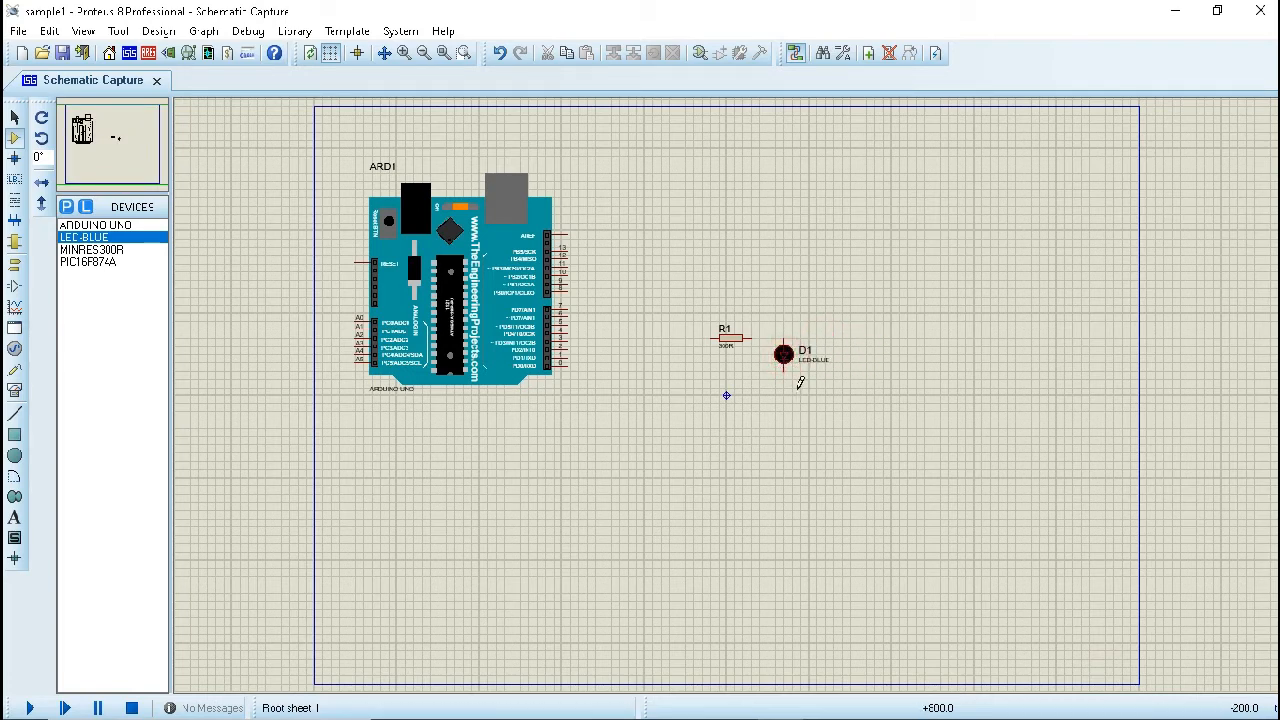
Shift the blue LED slightly down and to the right, and rotate it anti-clockwise once.
click(790, 358)
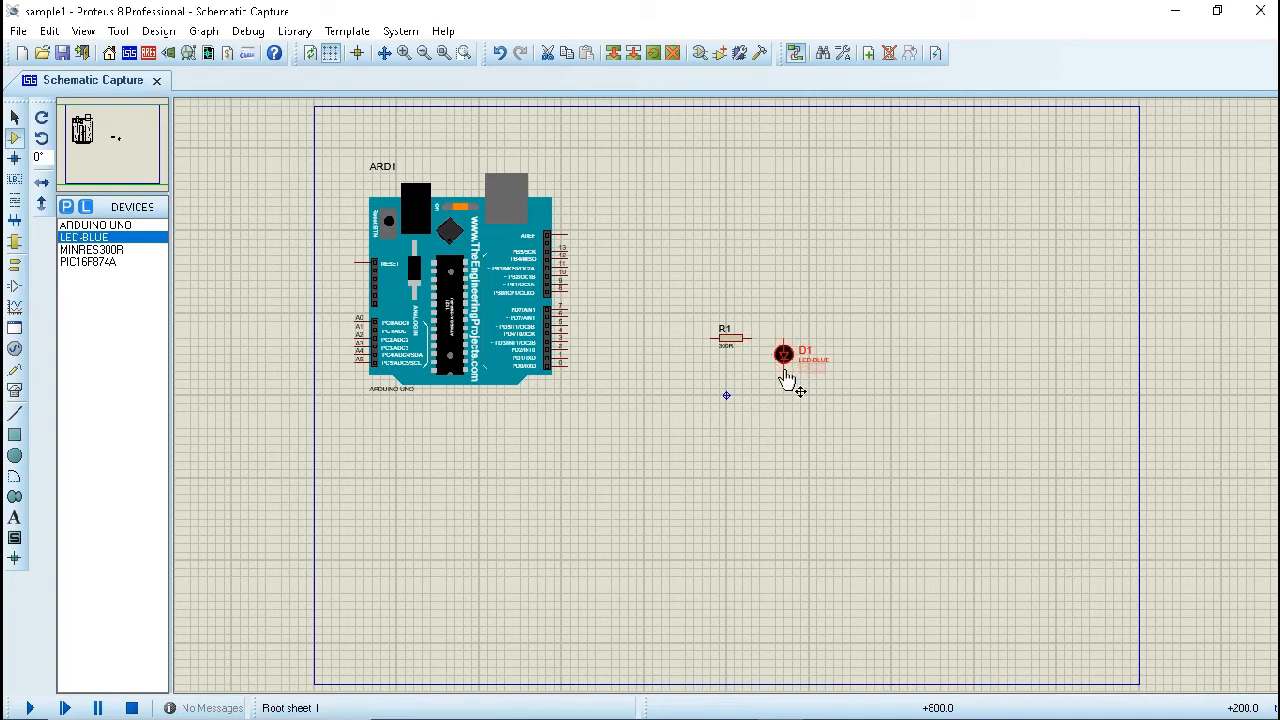
drag(778, 355, 786, 372)
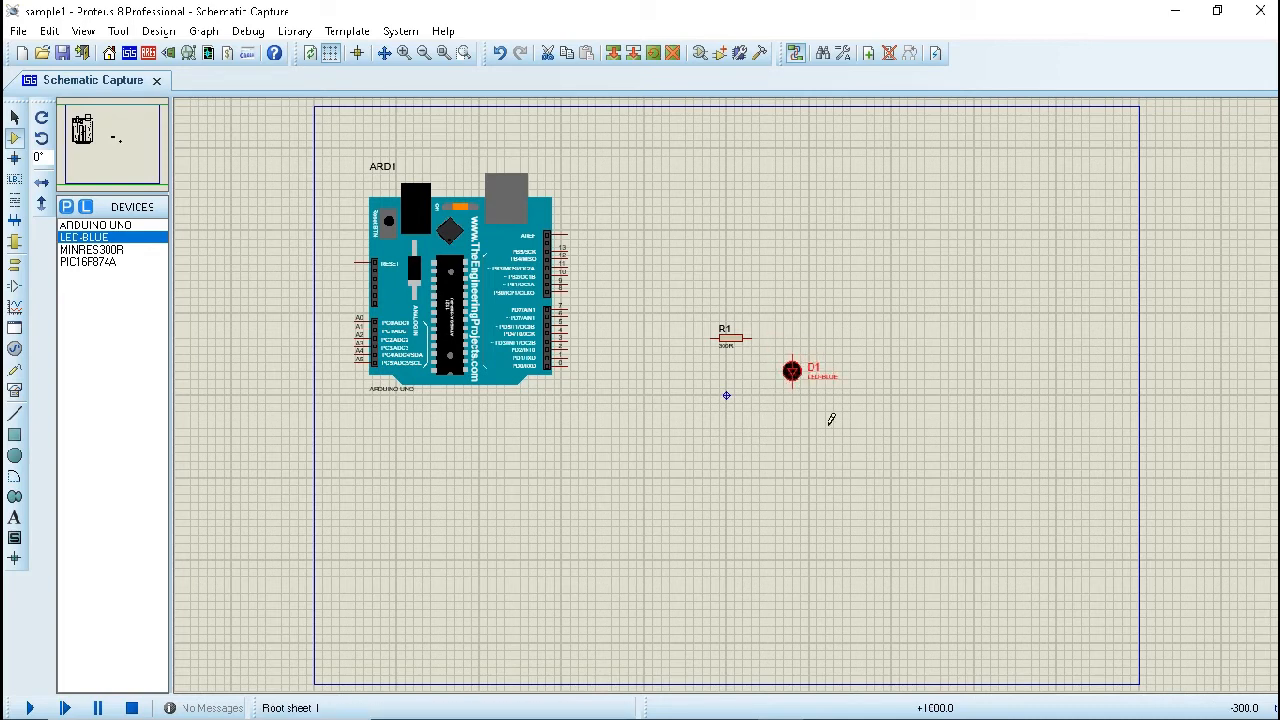
right_click(797, 364)
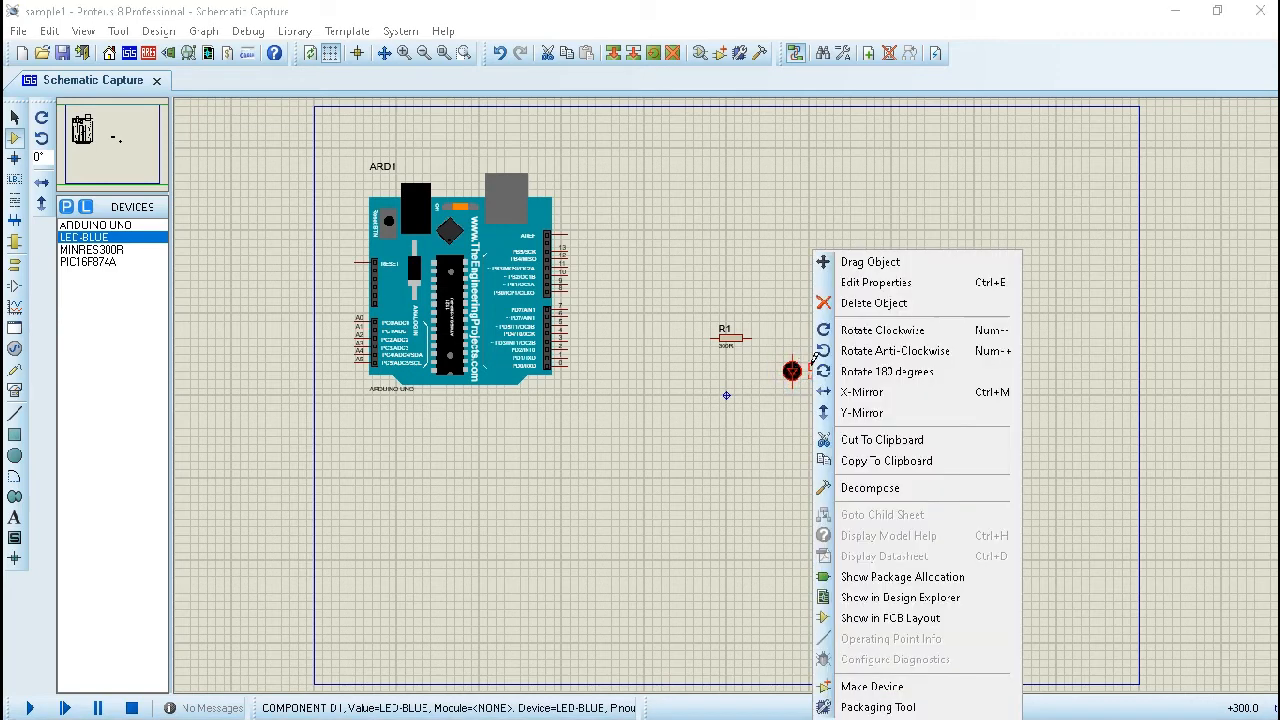
click(898, 350)
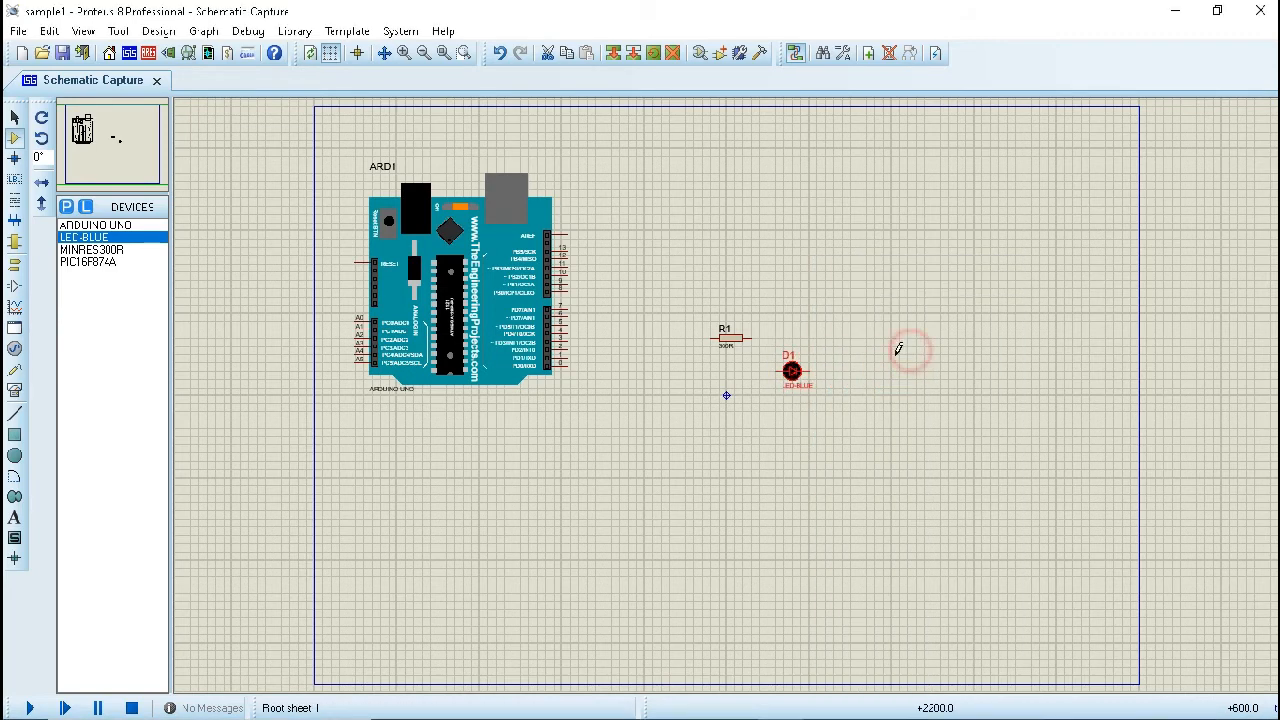
double_click(795, 380)
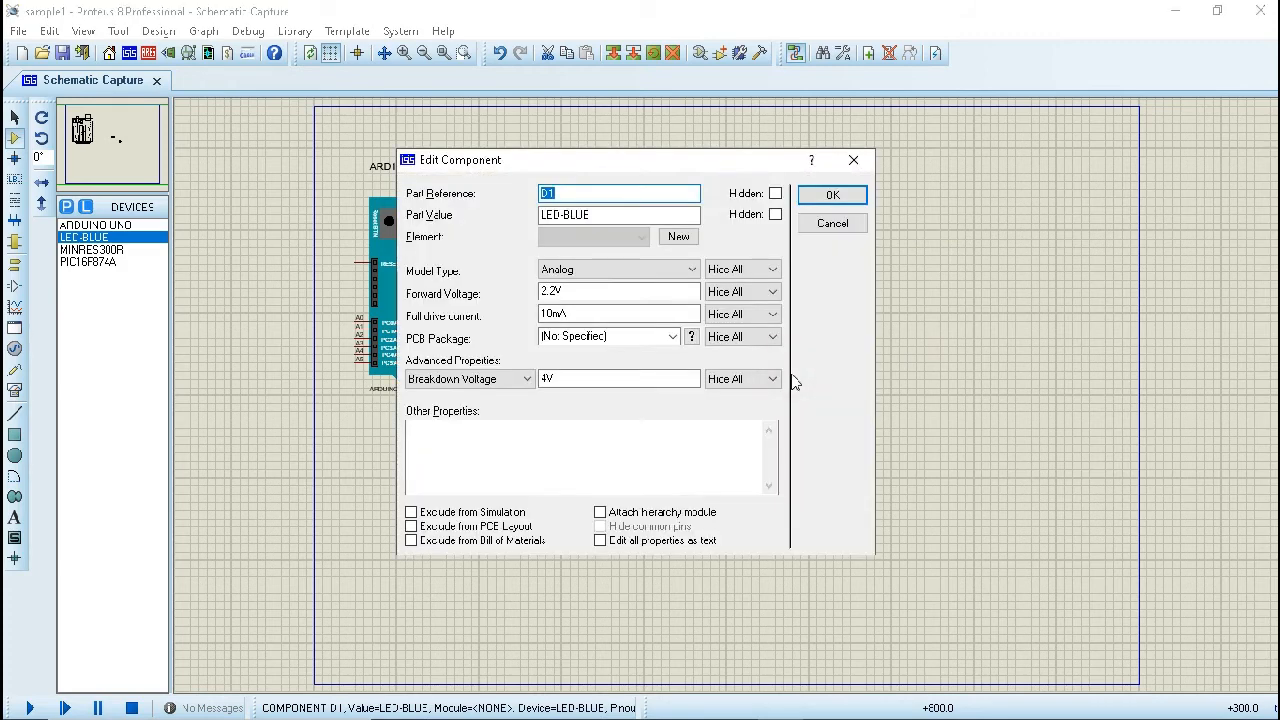
click(852, 158)
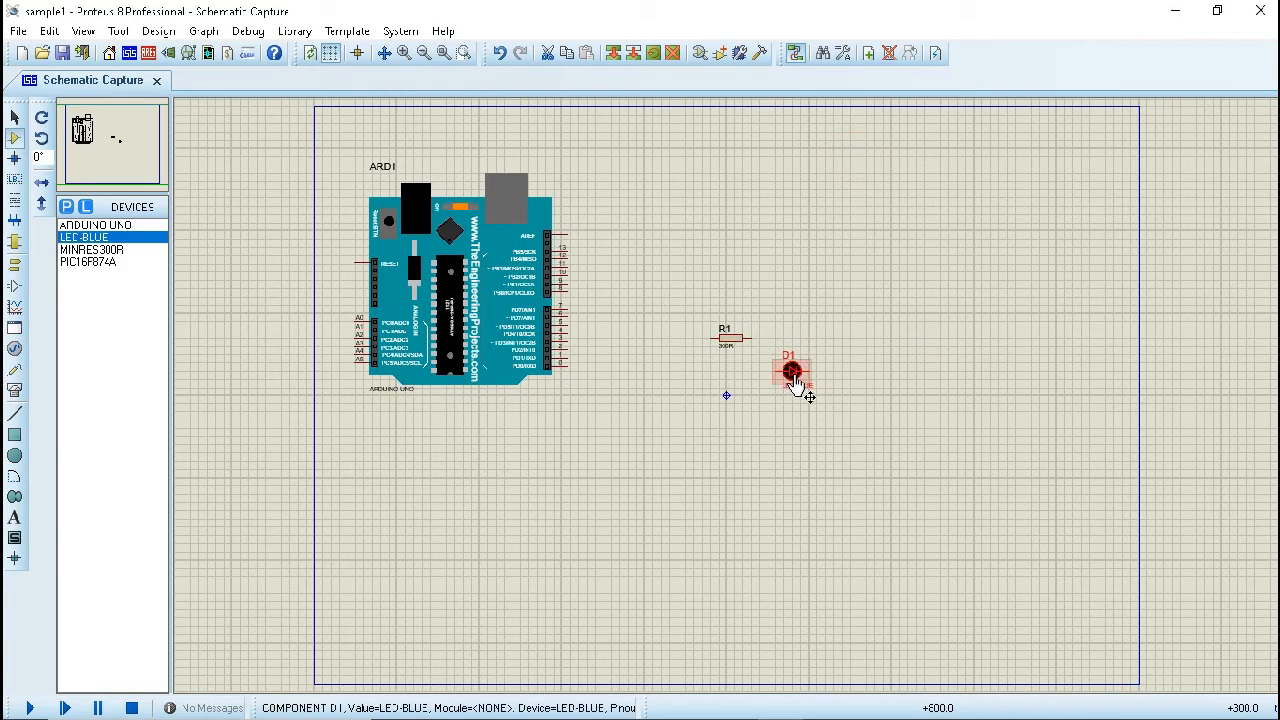
Move the blue LED level with resistor R1, and shift R1 left so it sits closer to the Arduino board.
drag(793, 381, 786, 338)
click(772, 445)
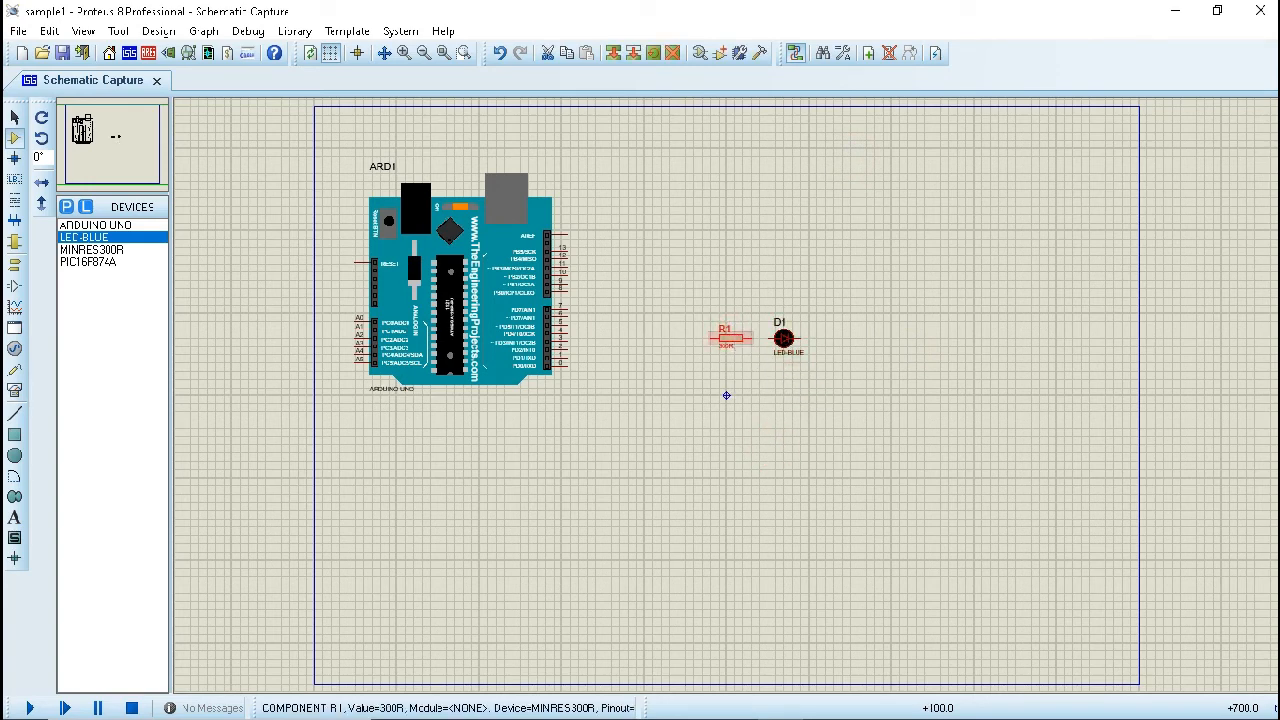
drag(730, 338, 656, 338)
click(756, 374)
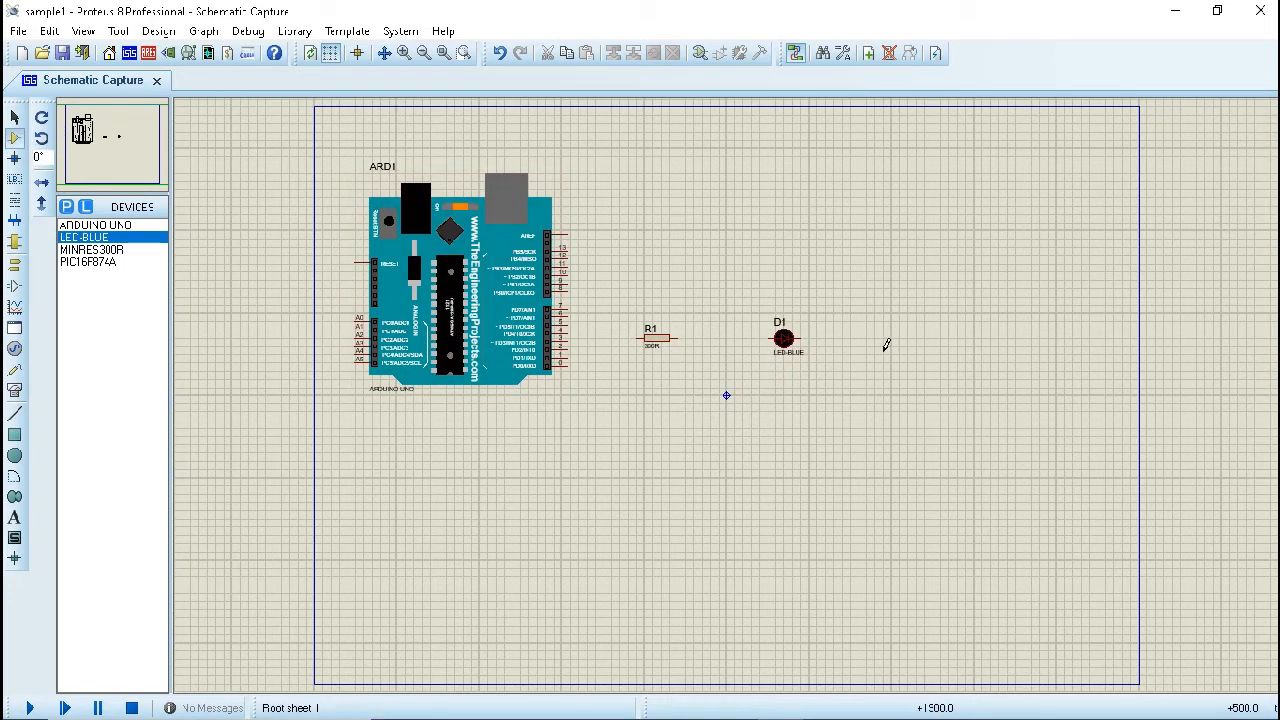
Place a GROUND terminal to the lower right of the blue LED.
right_click(879, 342)
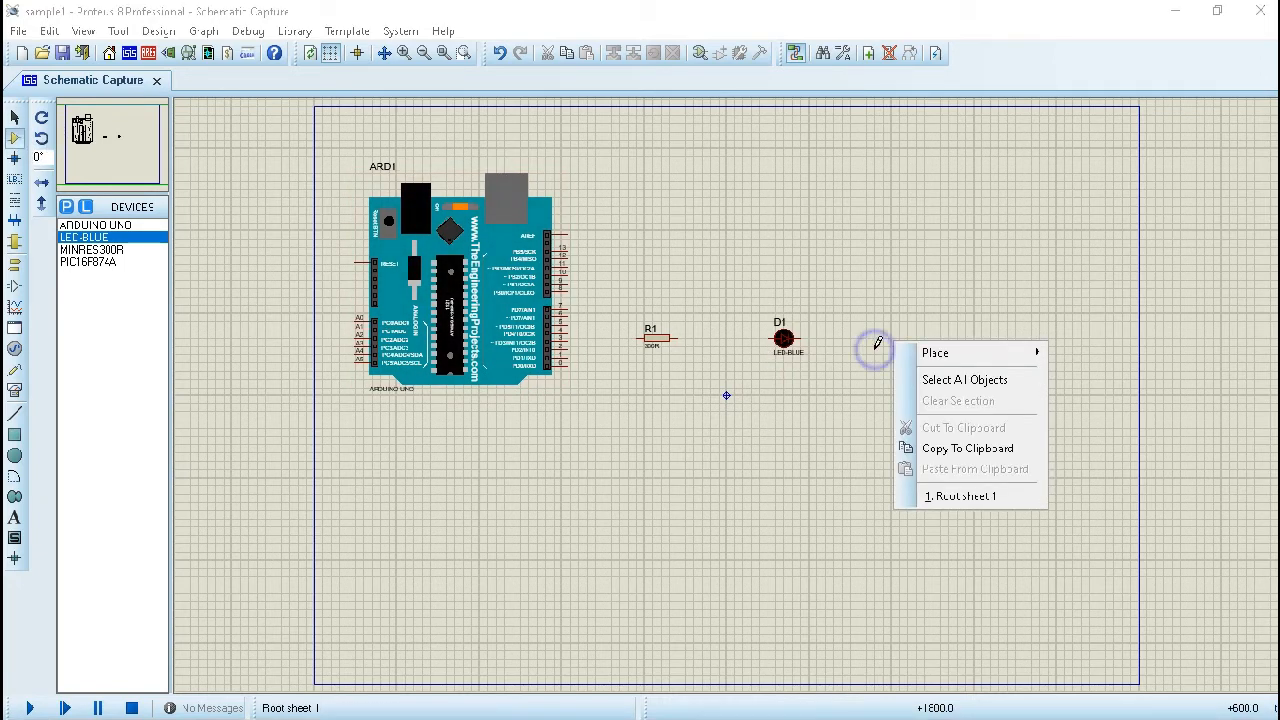
mouse_move(920, 362)
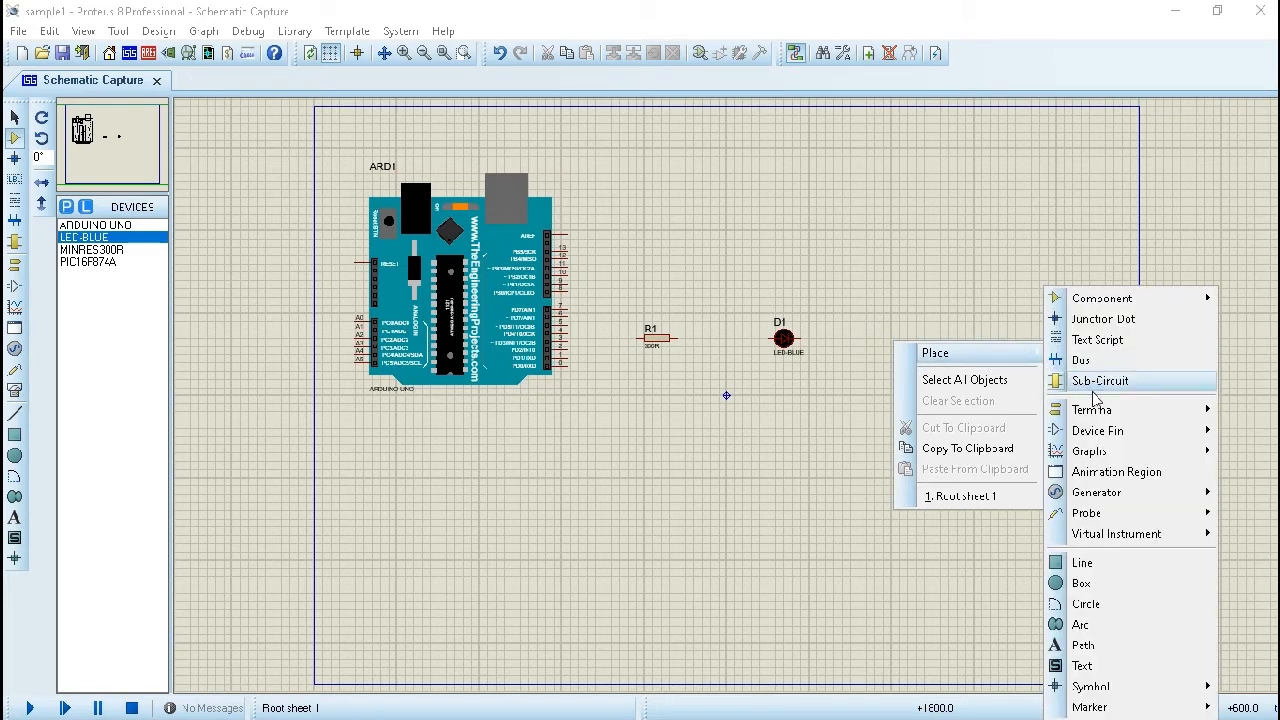
mouse_move(1100, 410)
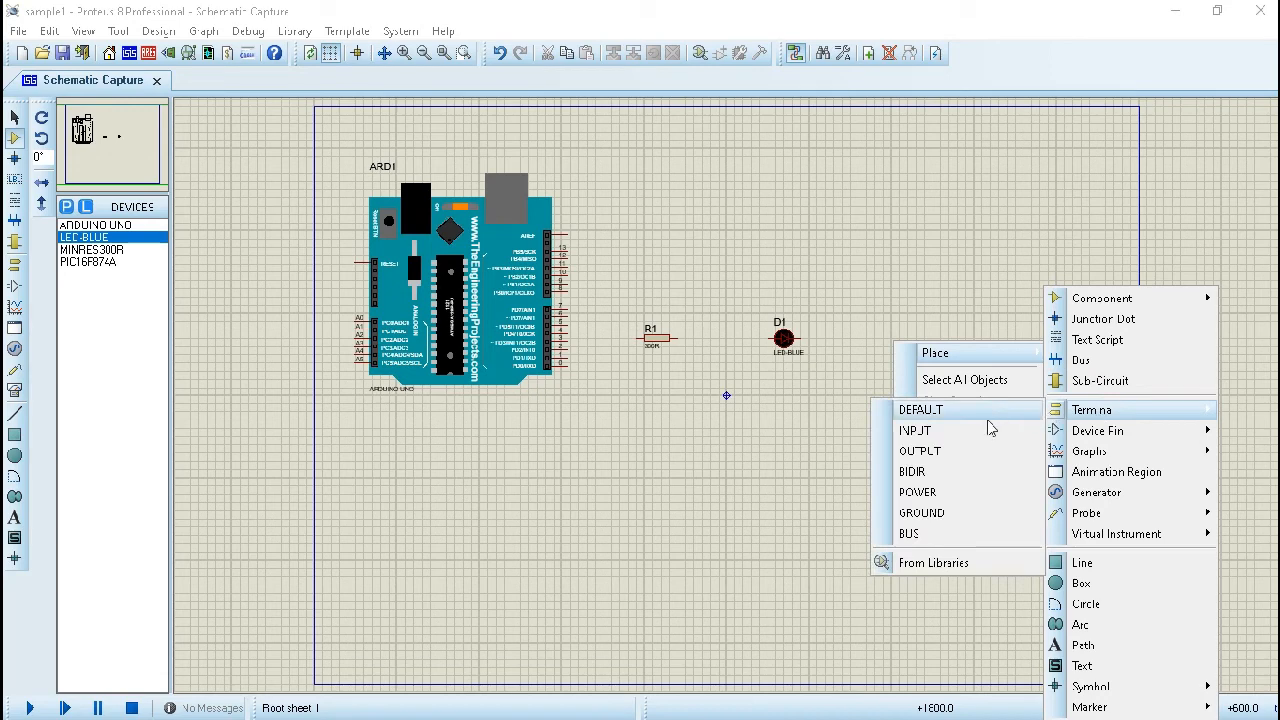
click(925, 513)
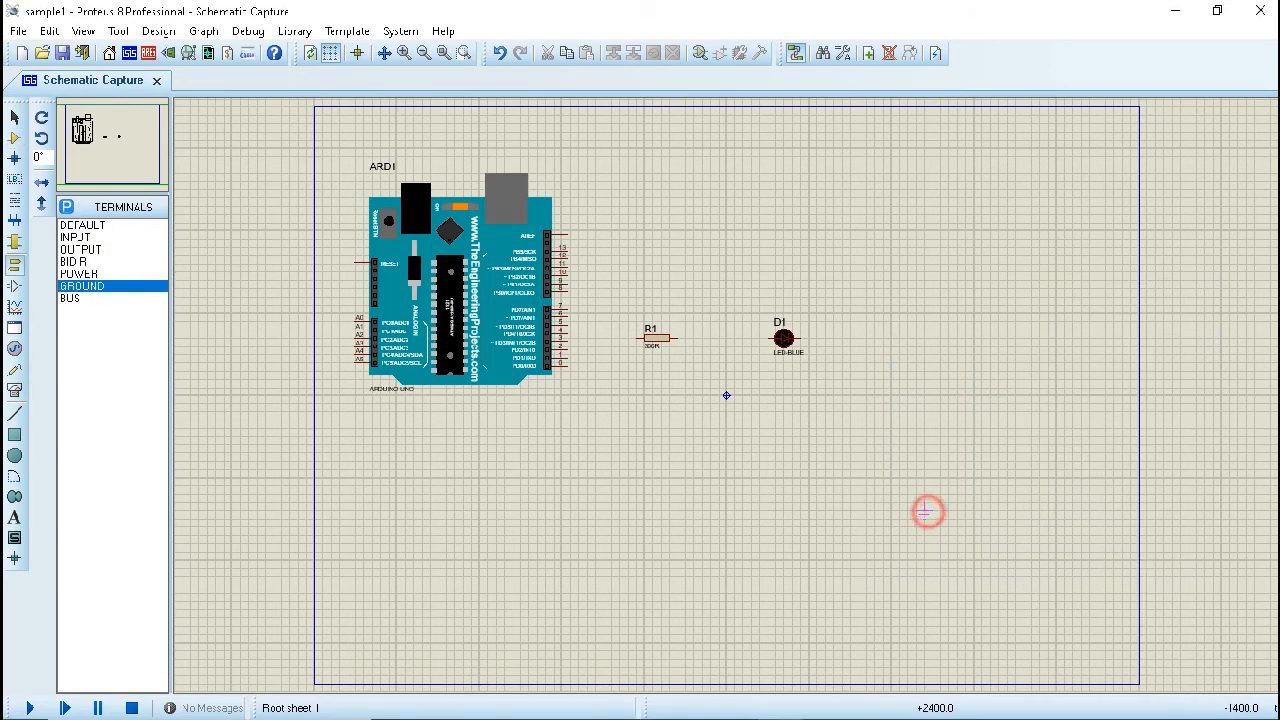
click(873, 361)
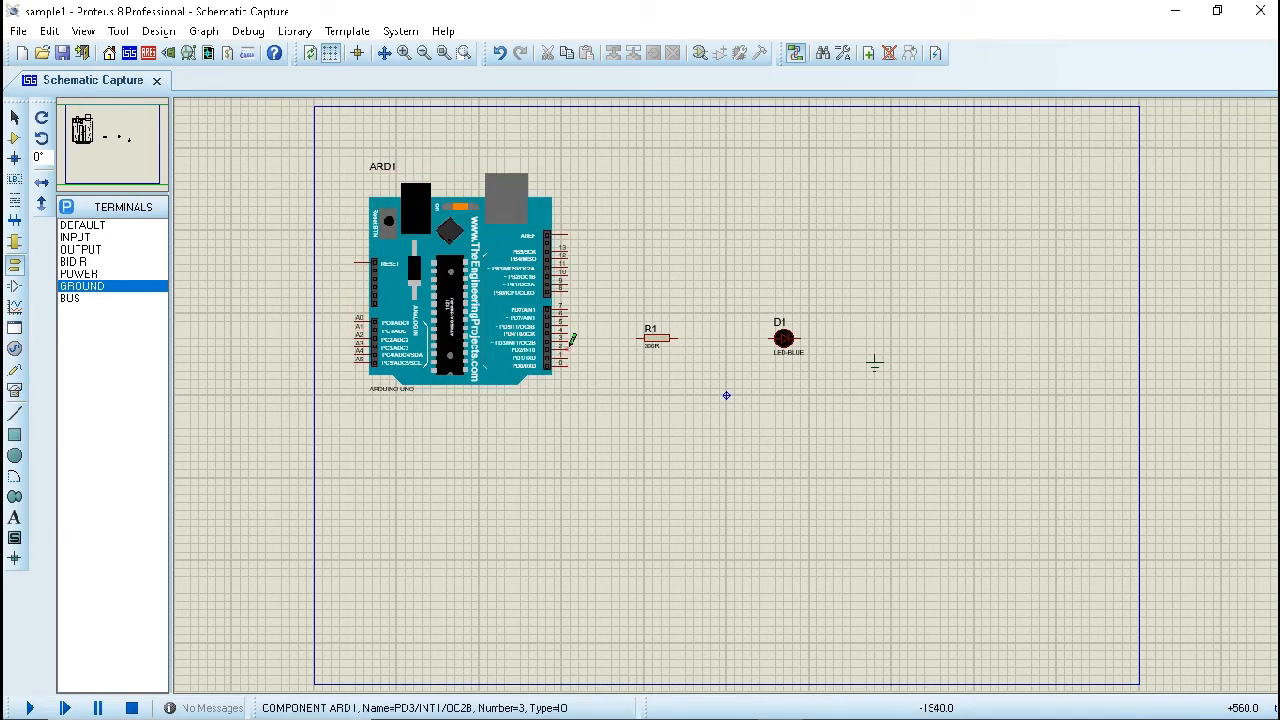
Wire Arduino pin 2 to resistor R1, R1 to the LED's anode, and the LED's other pin to the ground terminal.
click(566, 348)
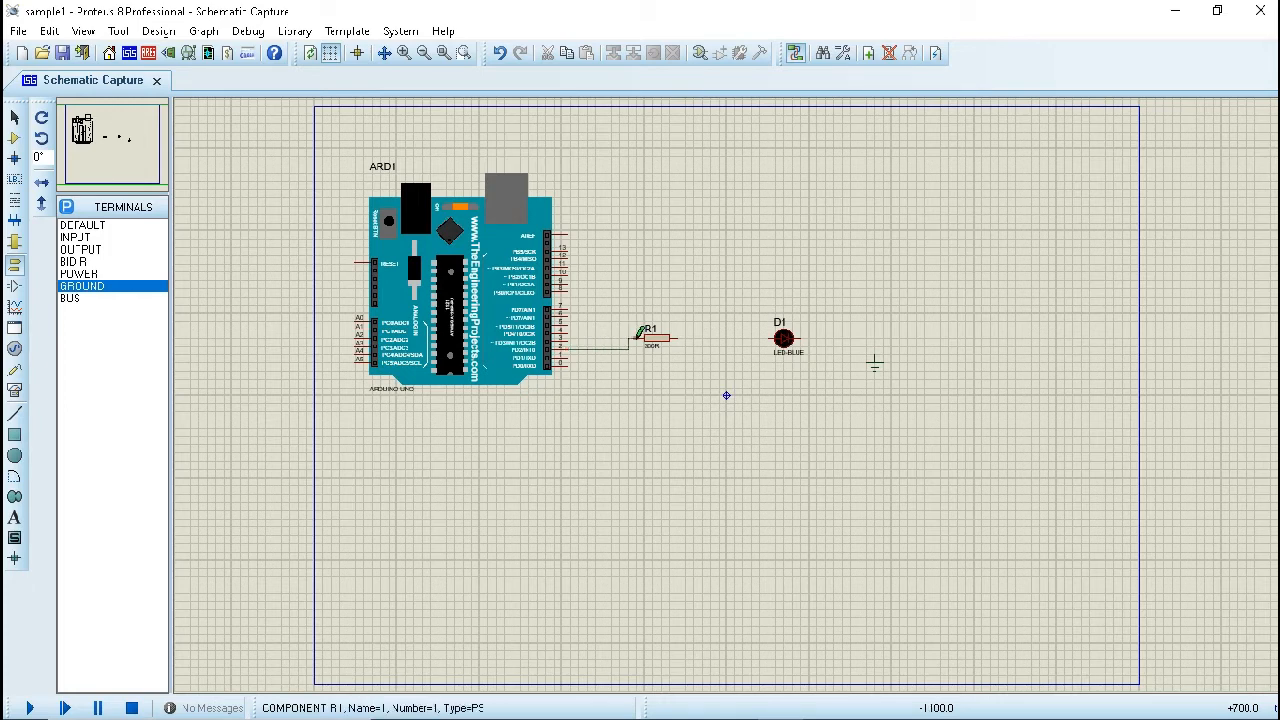
click(641, 338)
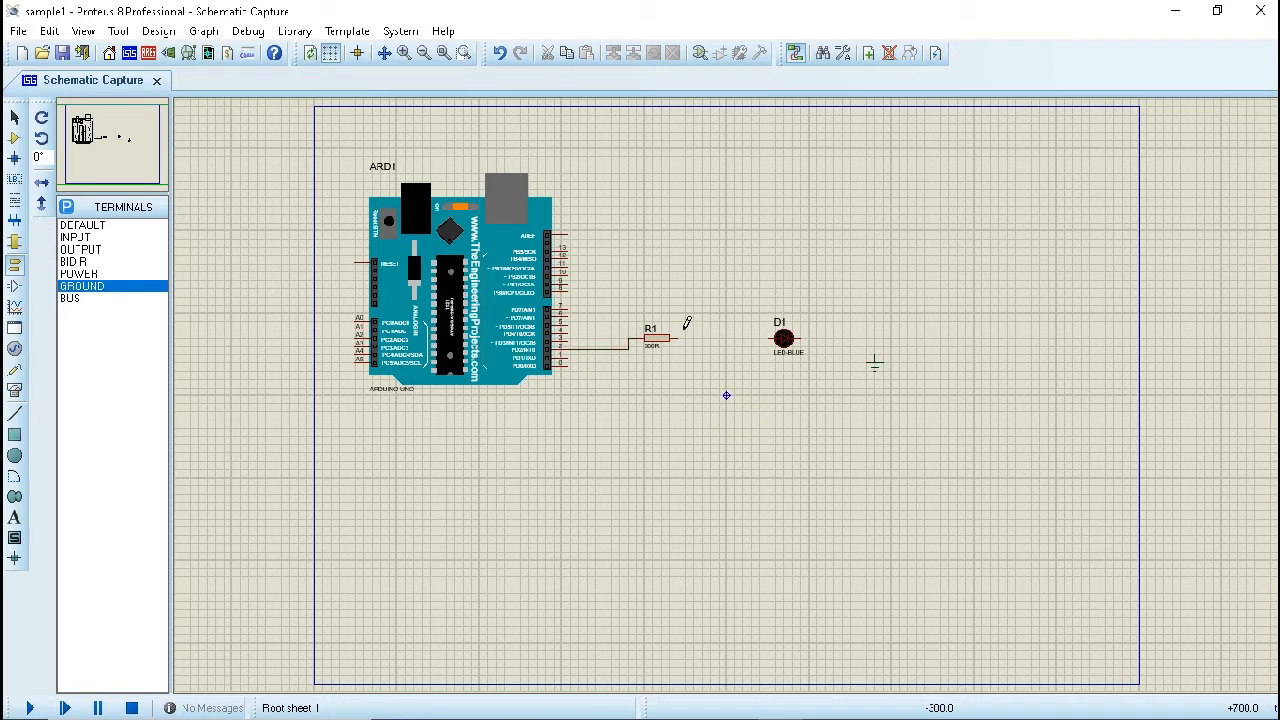
click(680, 338)
click(772, 338)
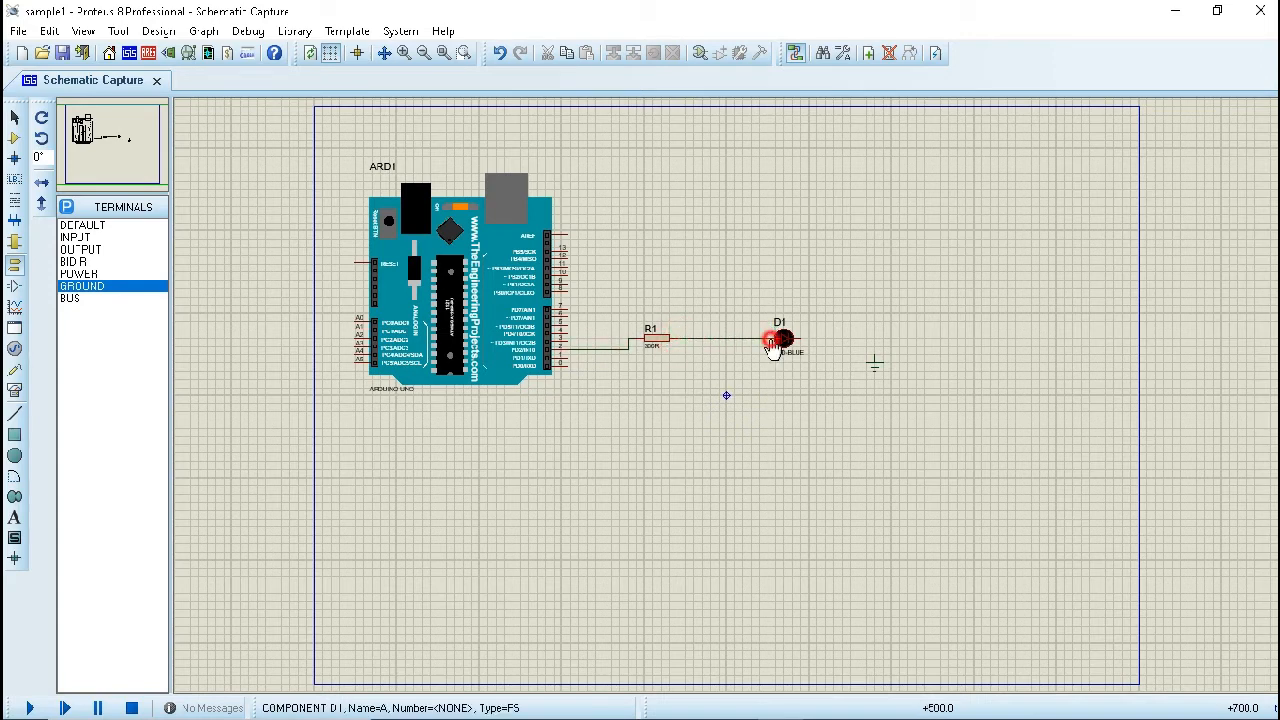
click(801, 338)
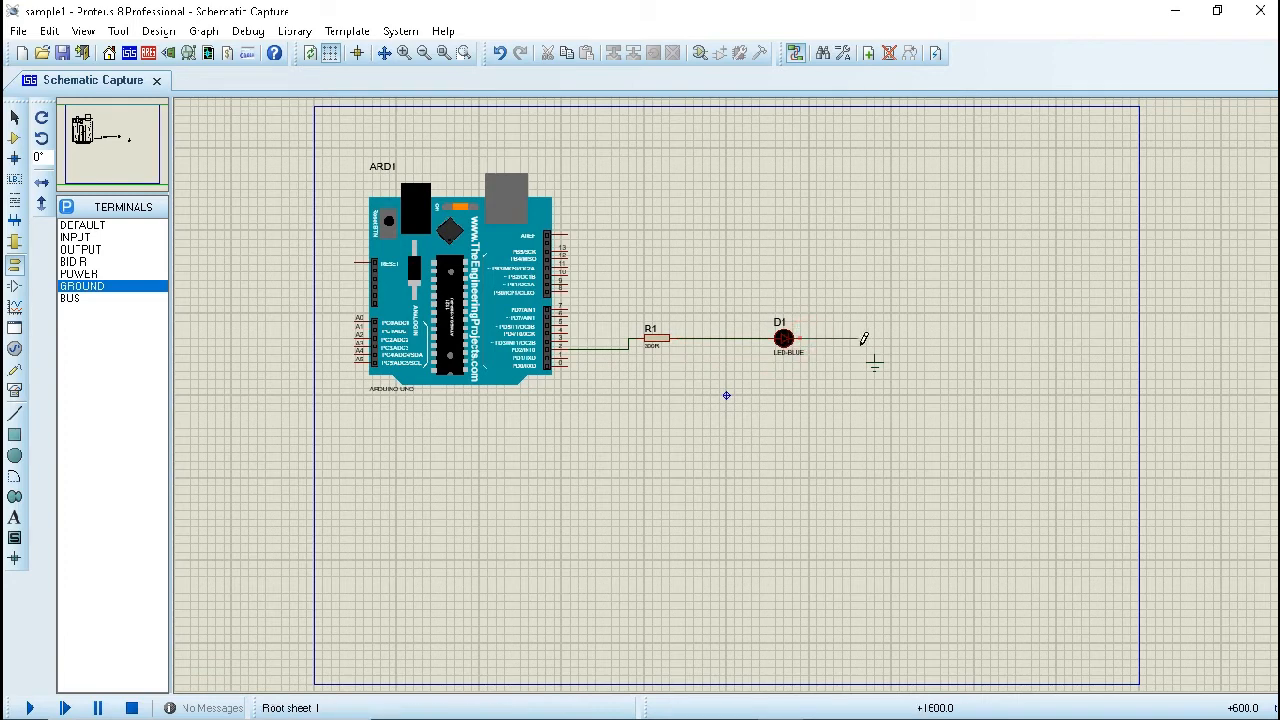
click(875, 347)
click(487, 376)
Edit the resistance value in resistor R1's component properties and apply it.
right_click(666, 343)
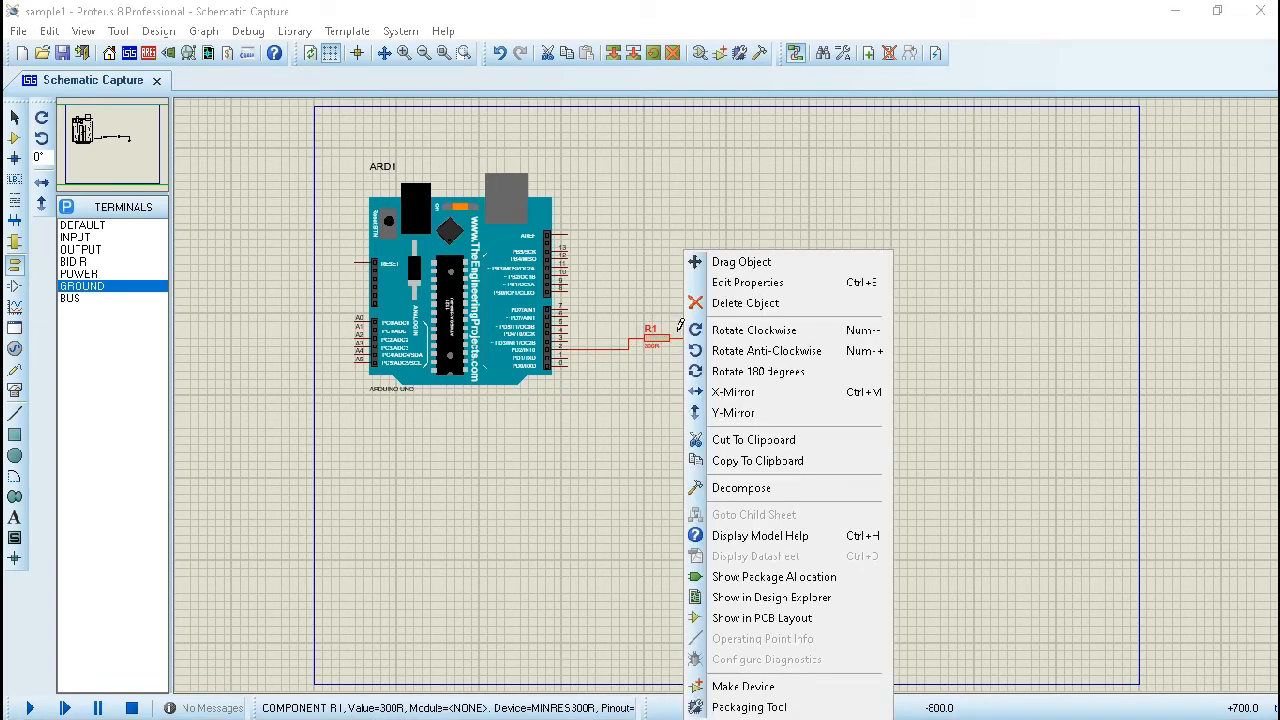
click(755, 282)
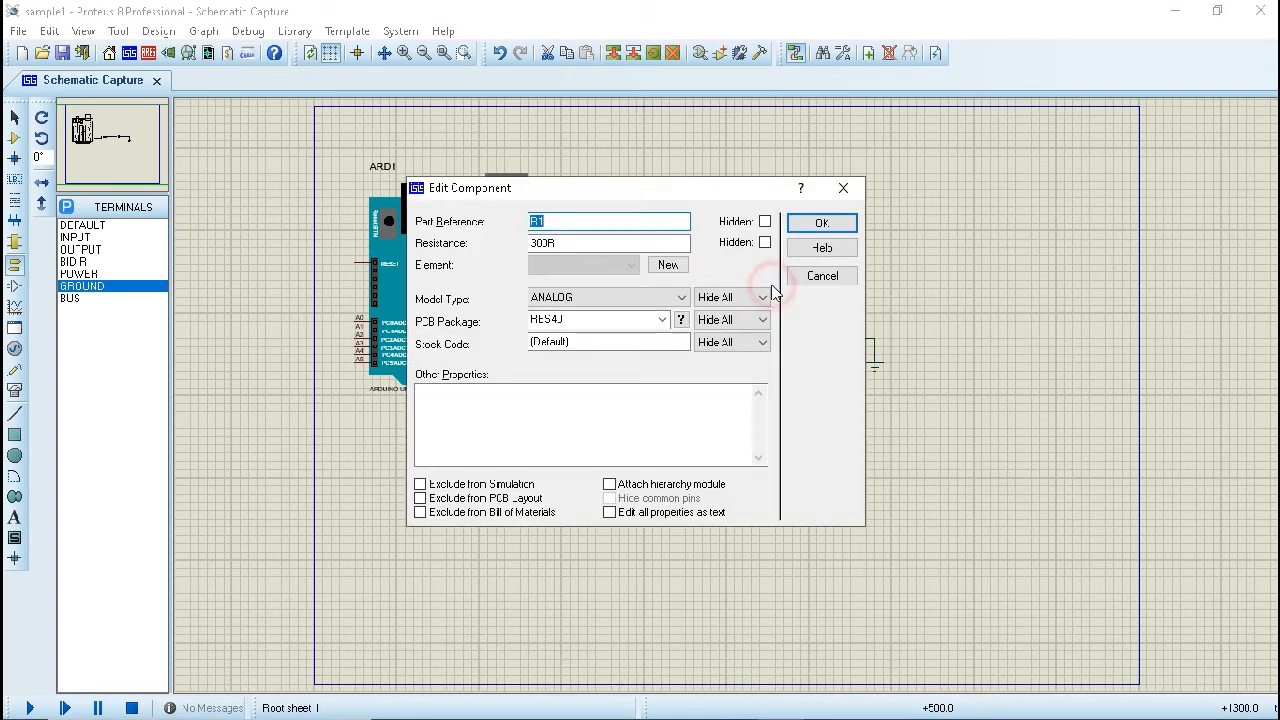
click(574, 242)
drag(600, 242, 530, 239)
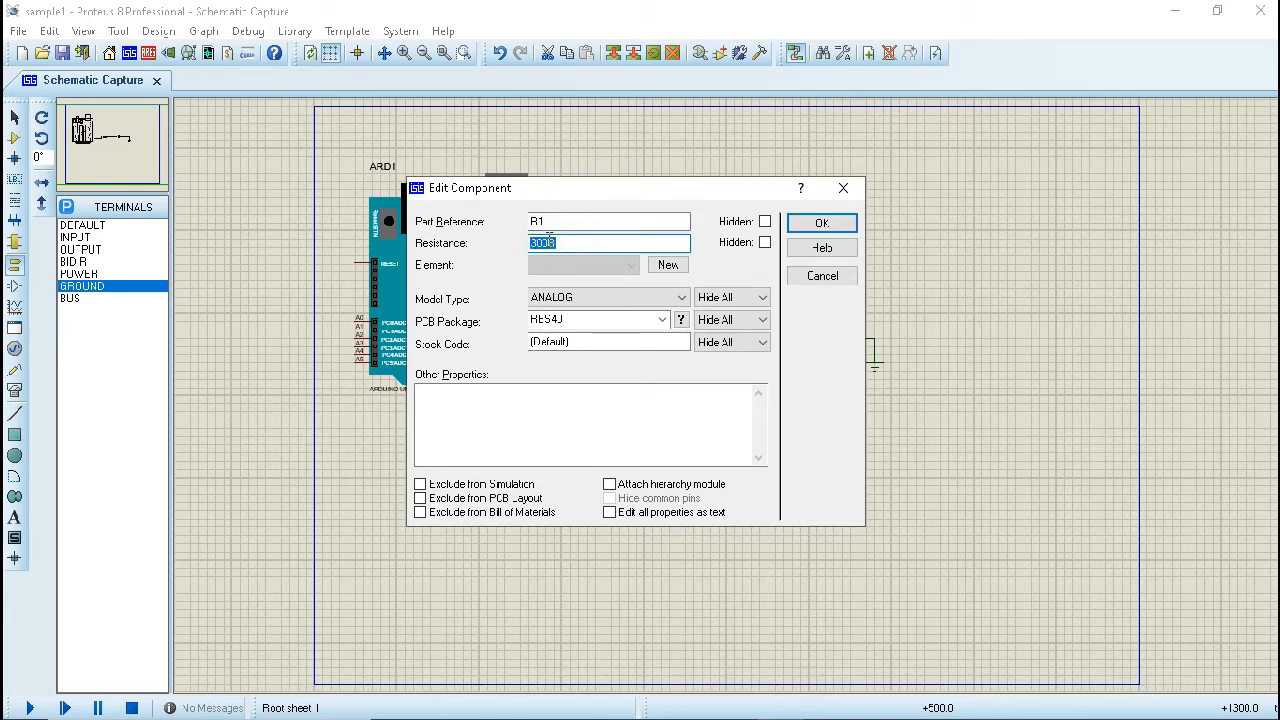
click(552, 242)
key(BackSpace)
key(BackSpace)
click(821, 223)
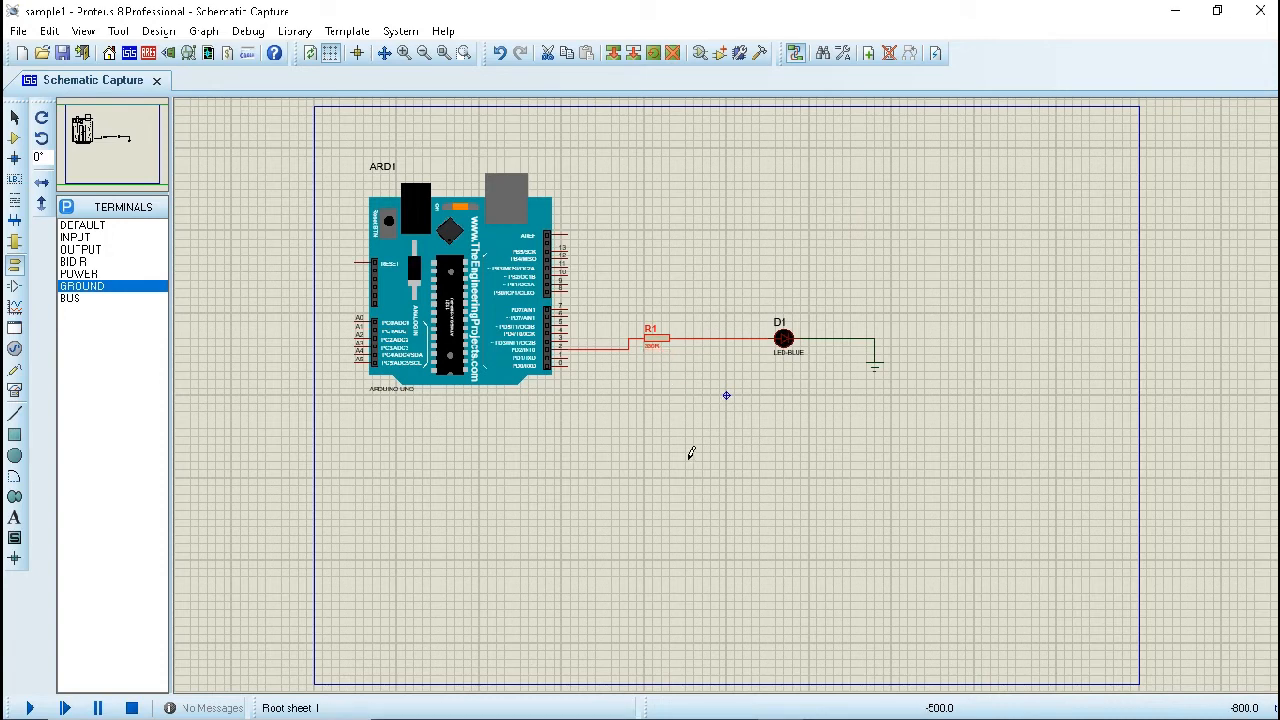
Save the sample1 project and leave the circuit's components deselected.
click(62, 53)
drag(914, 388, 633, 298)
click(766, 536)
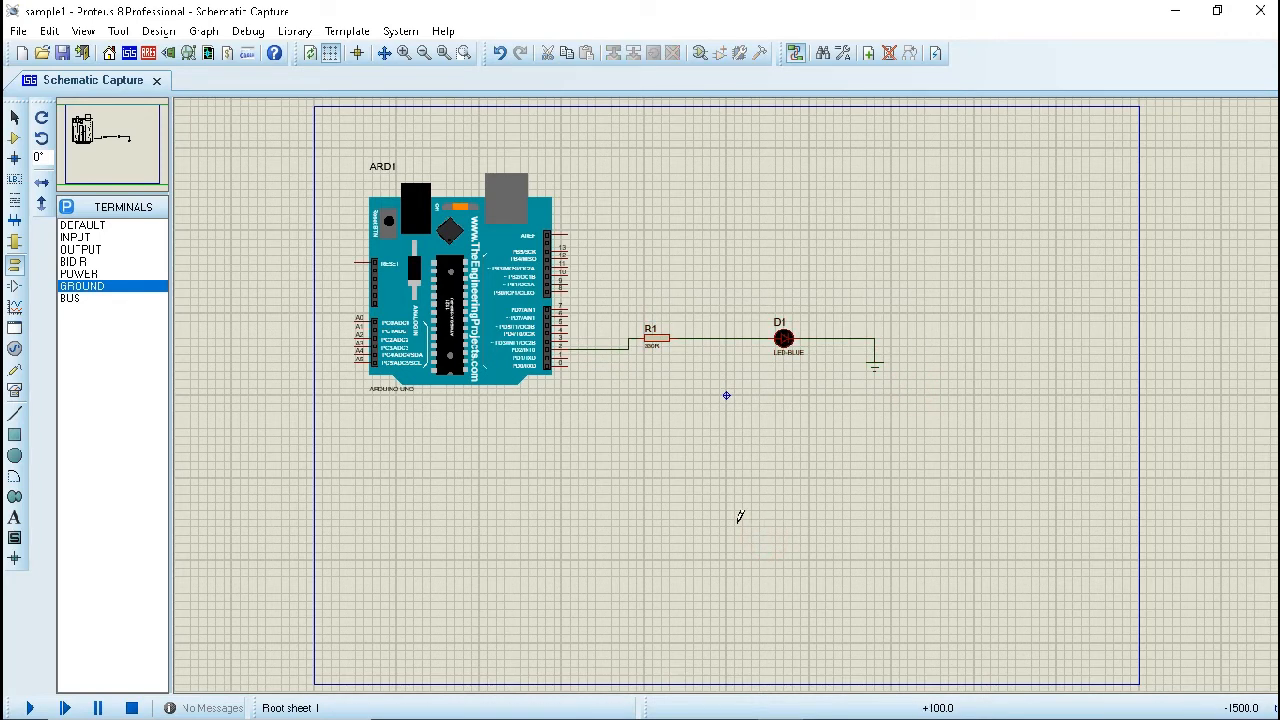
click(466, 292)
Launch the Arduino IDE, minimize Proteus and the browser, and maximize the IDE's Blink sketch window.
mouse_move(688, 717)
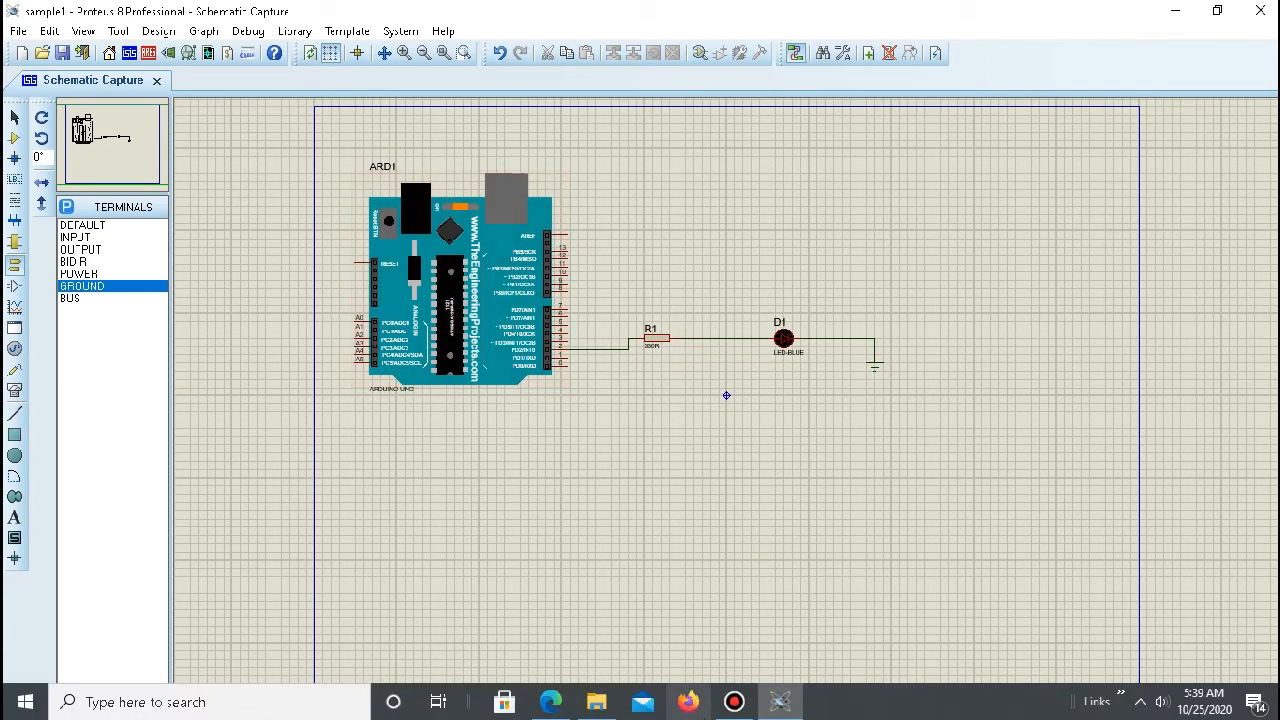
click(288, 703)
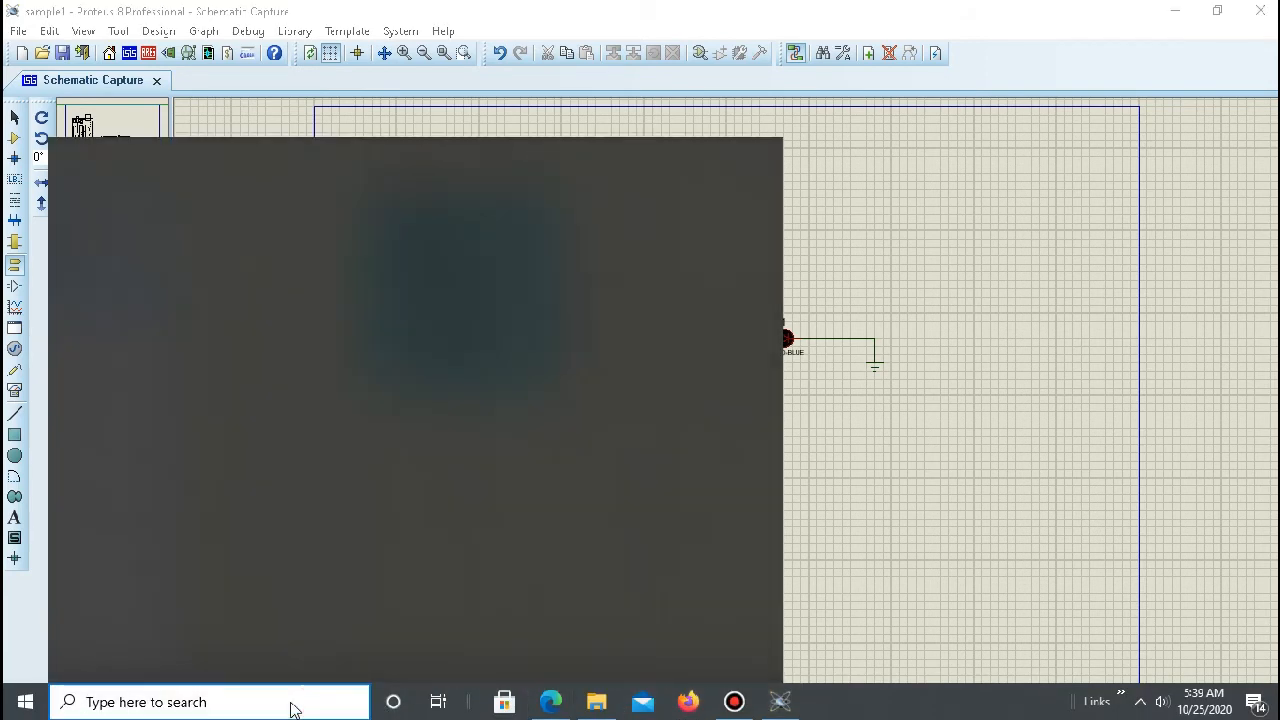
text(arduino)
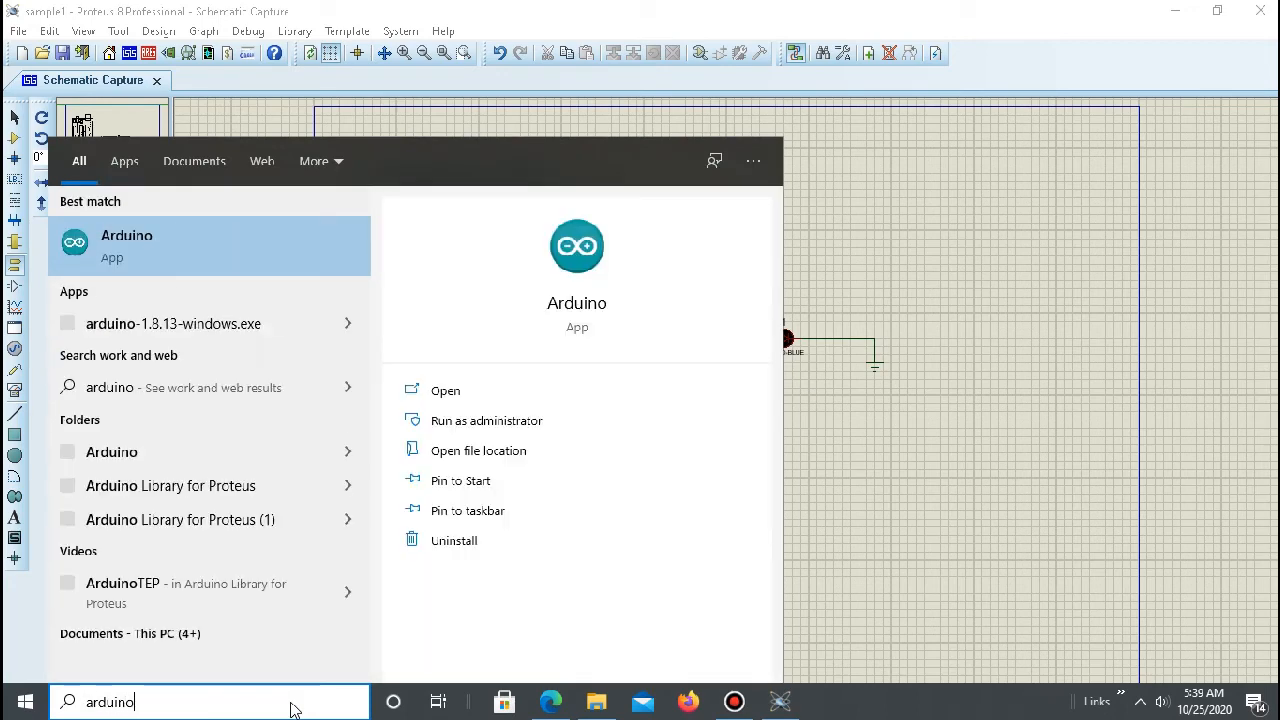
click(588, 303)
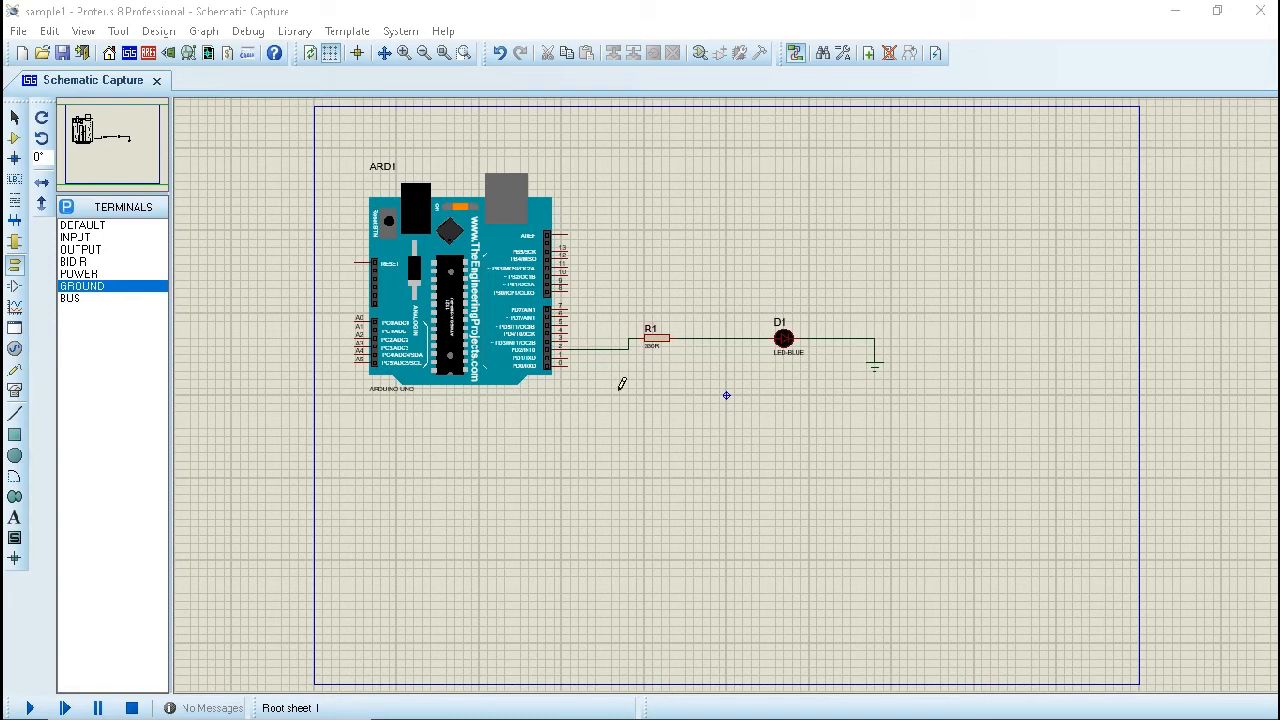
click(1177, 12)
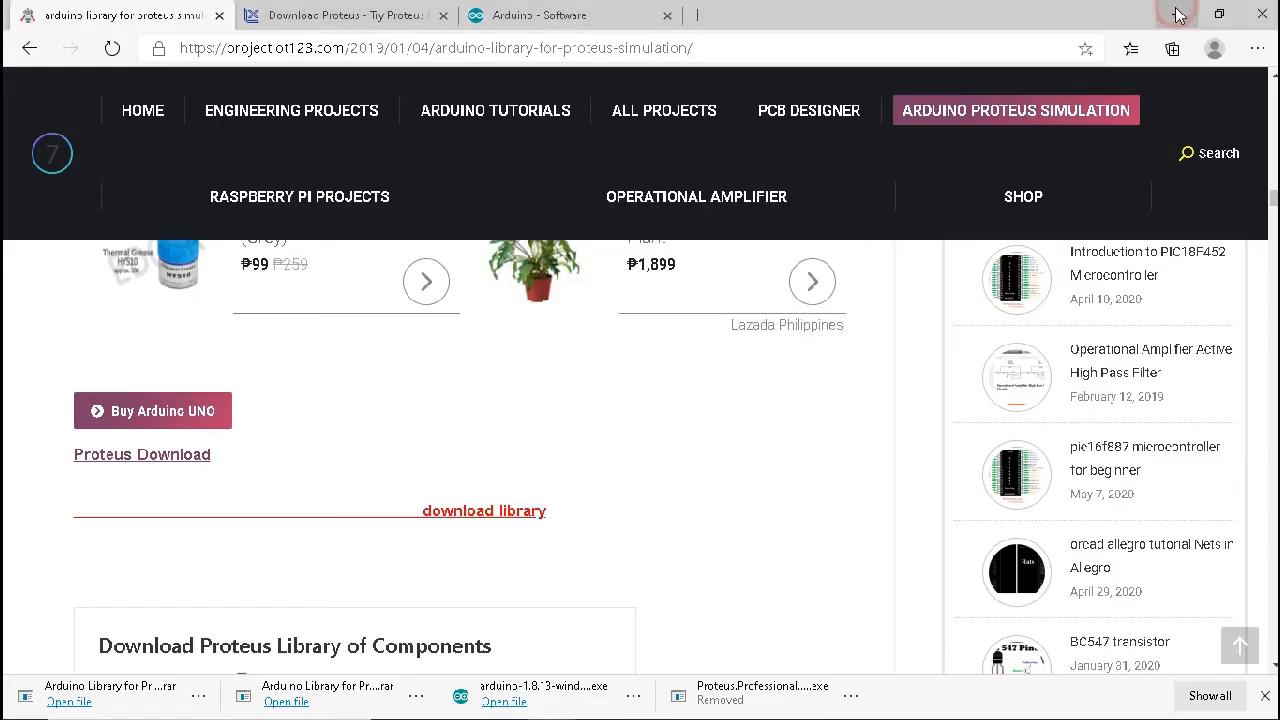
click(1172, 12)
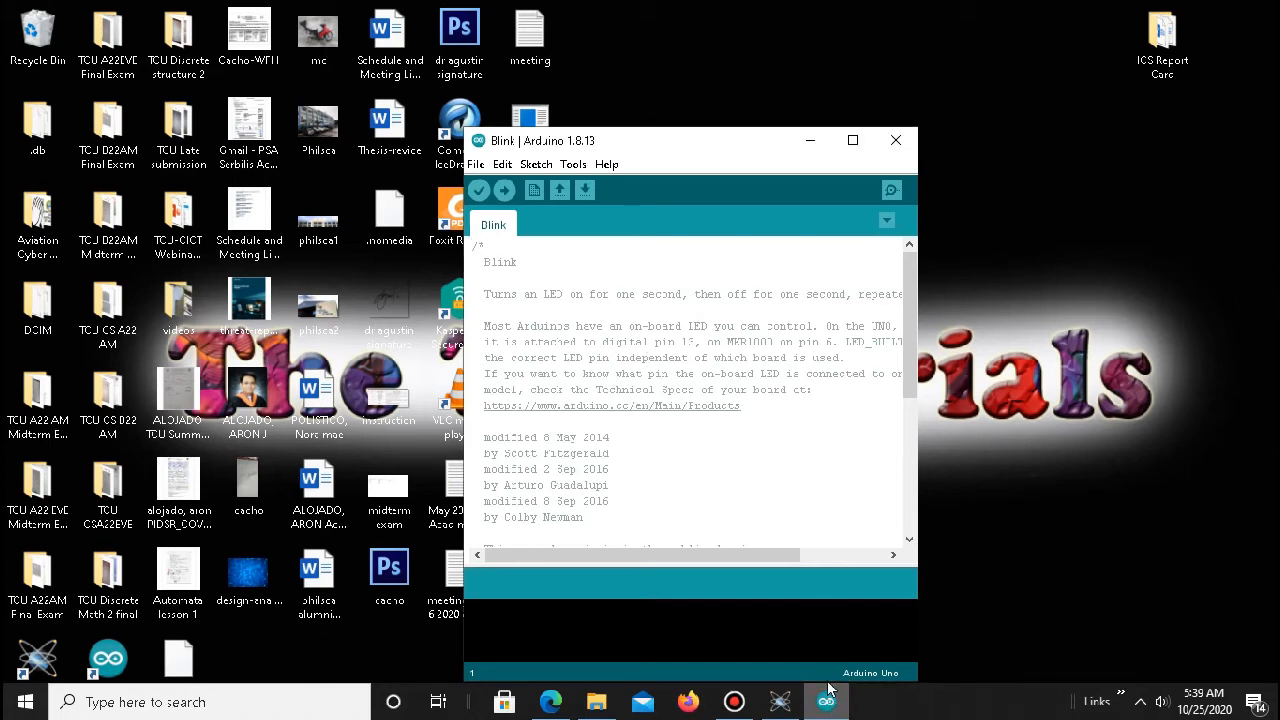
drag(714, 150, 386, 58)
click(523, 41)
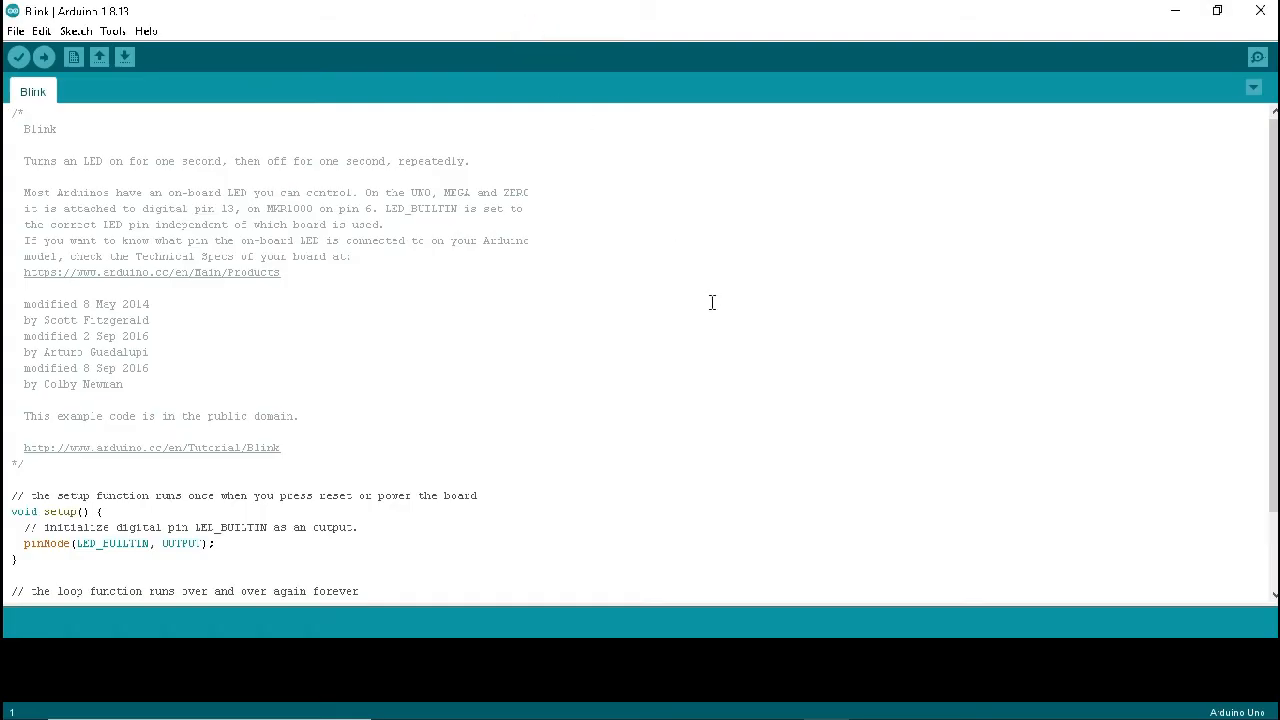
Create a new sketch, close the Blink sketch, and maximize the new sketch's window.
click(16, 31)
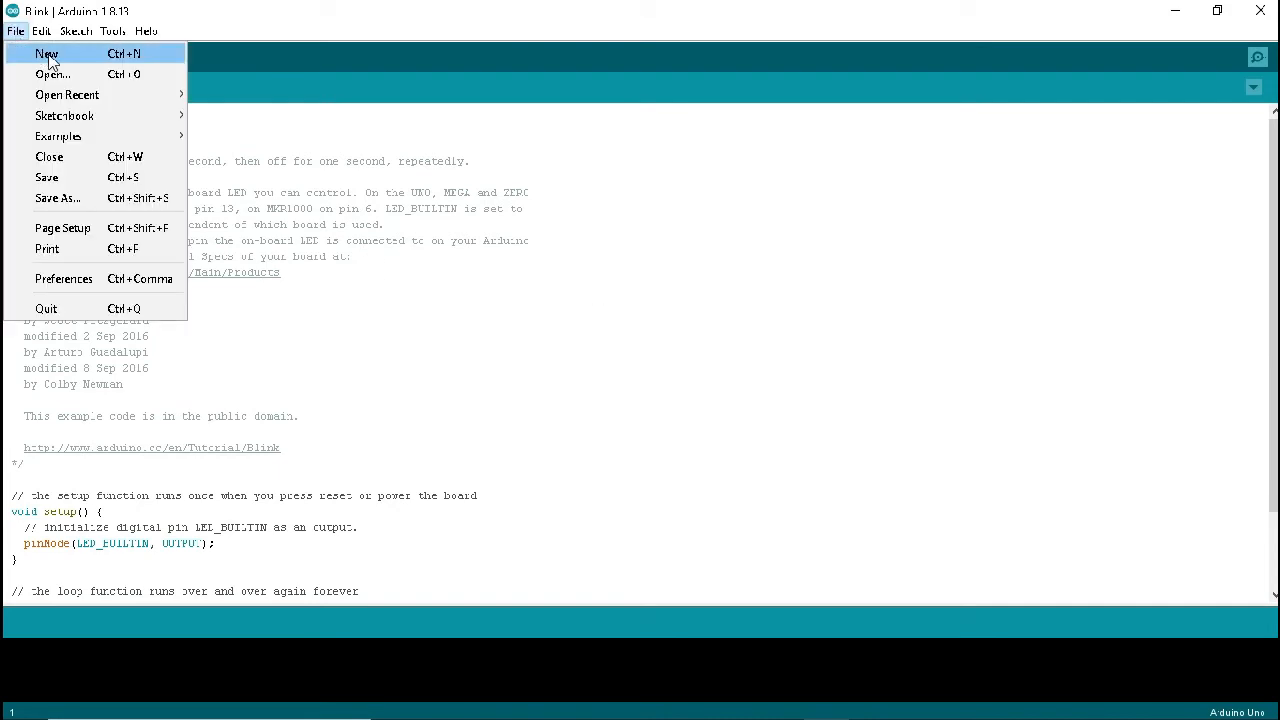
click(48, 58)
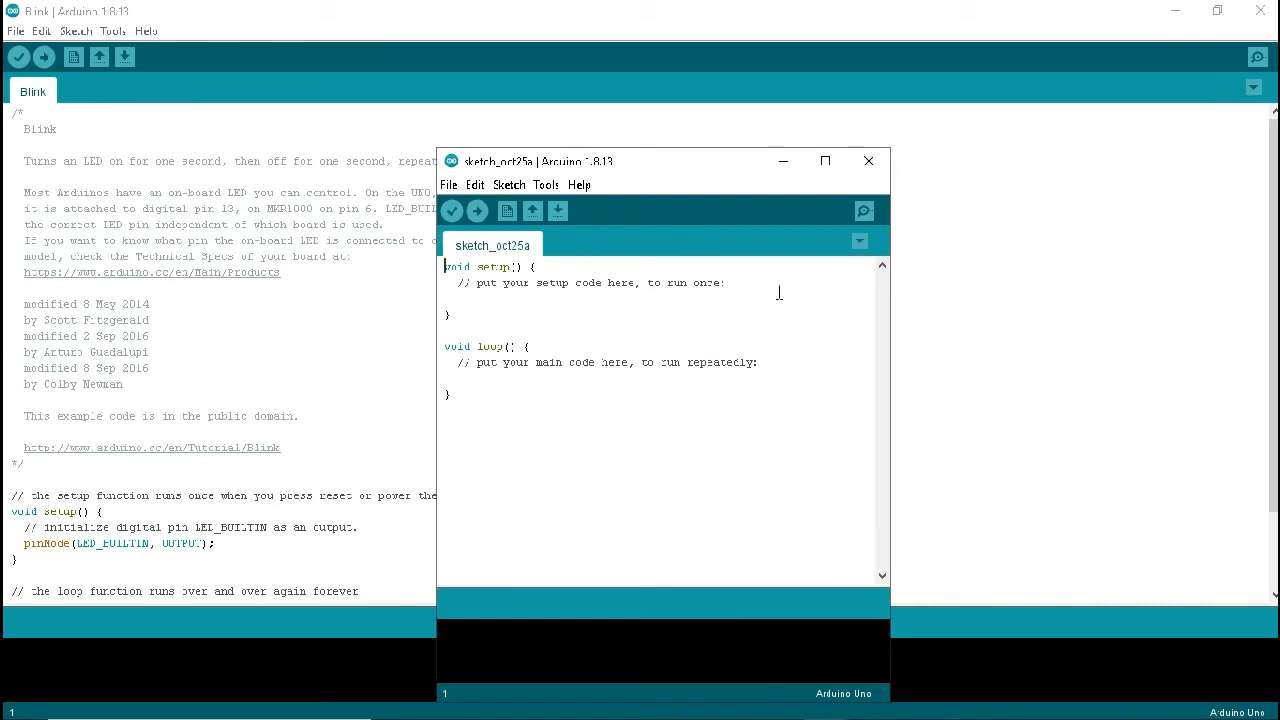
click(1260, 10)
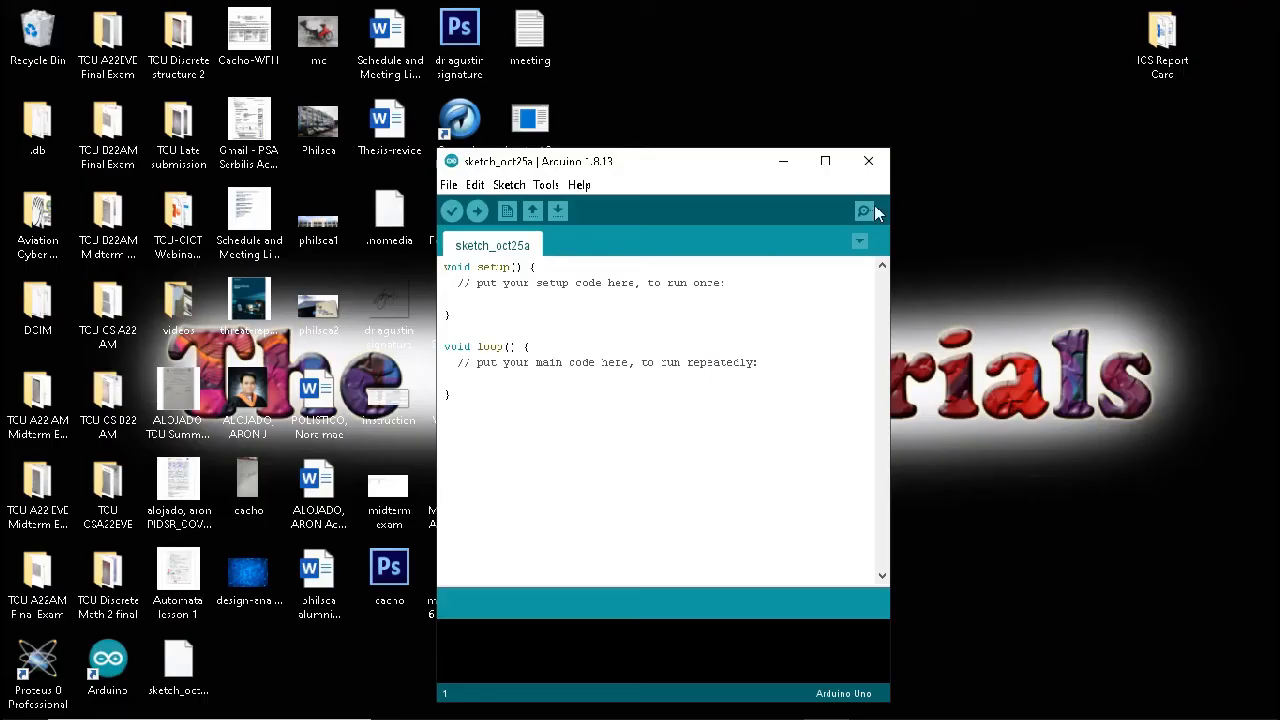
click(825, 161)
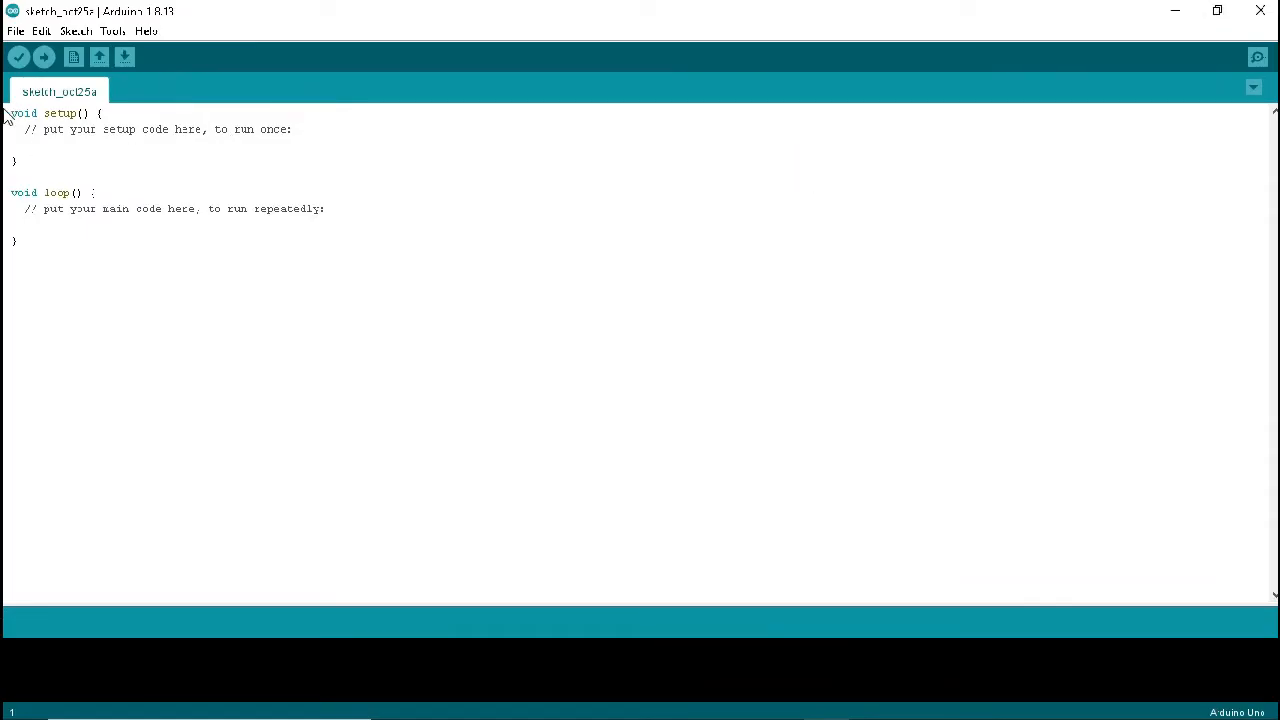
Insert a new line below the comment in the sketch's setup function.
click(319, 134)
key(Return)
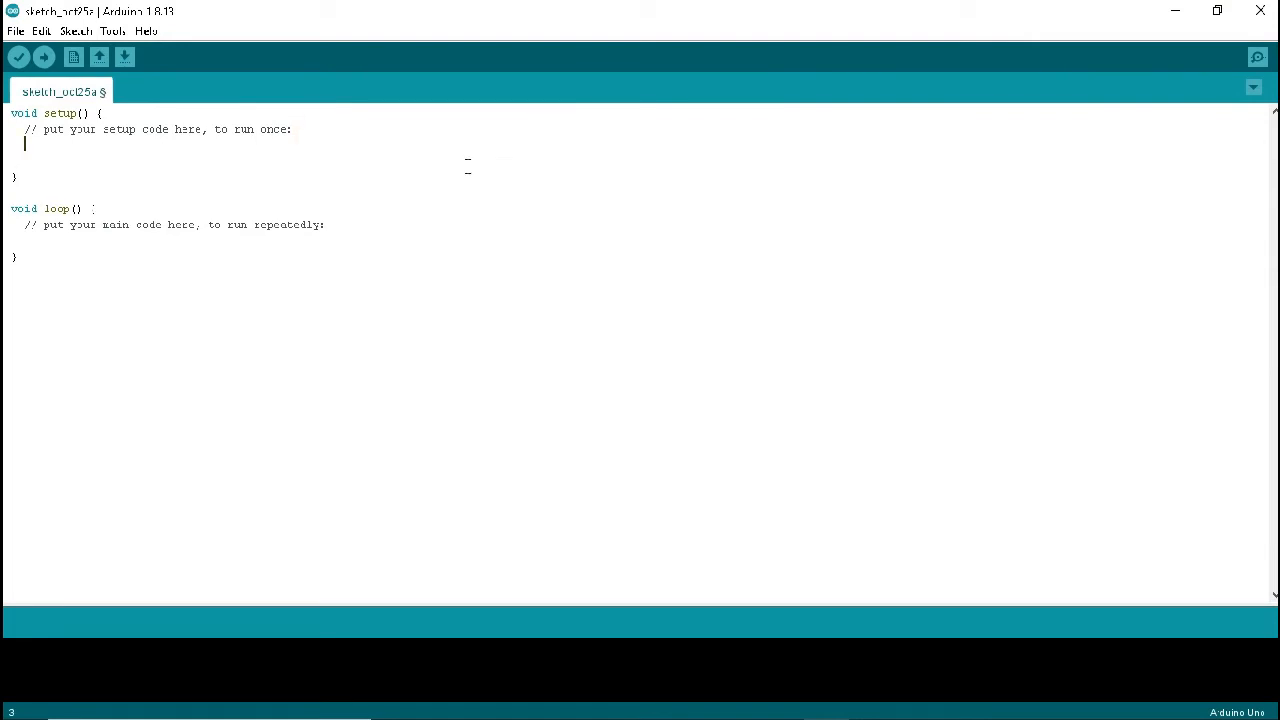
mouse_move(600, 717)
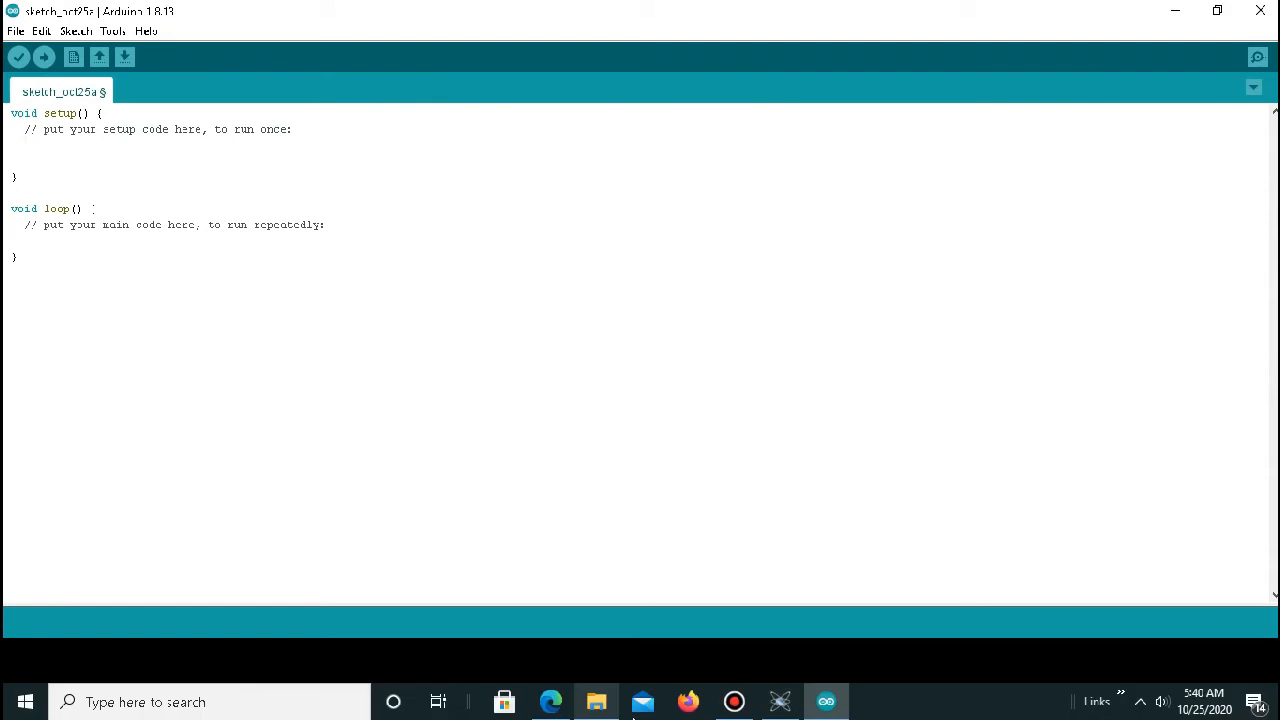
Check in Proteus which Arduino pin feeds the LED circuit, and add pinMode(2, OUTPUT); to the Arduino sketch's setup function.
click(782, 702)
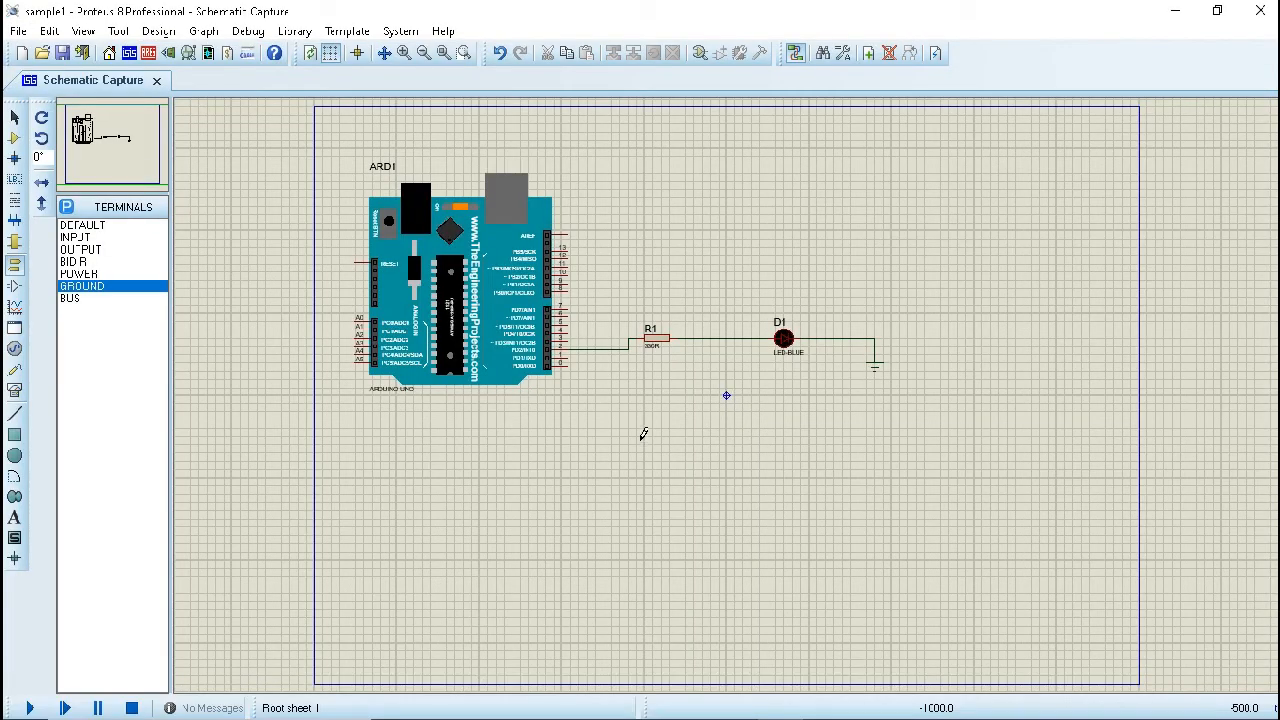
scroll(730, 389, up, 1)
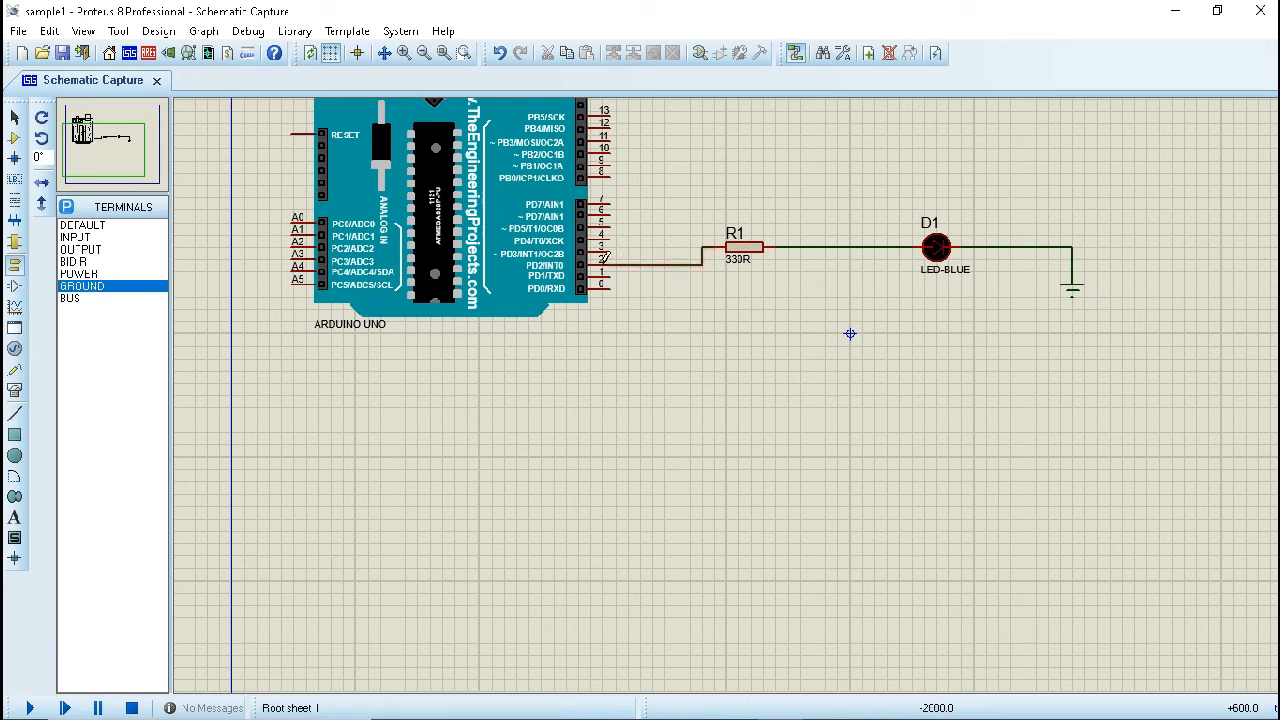
click(826, 704)
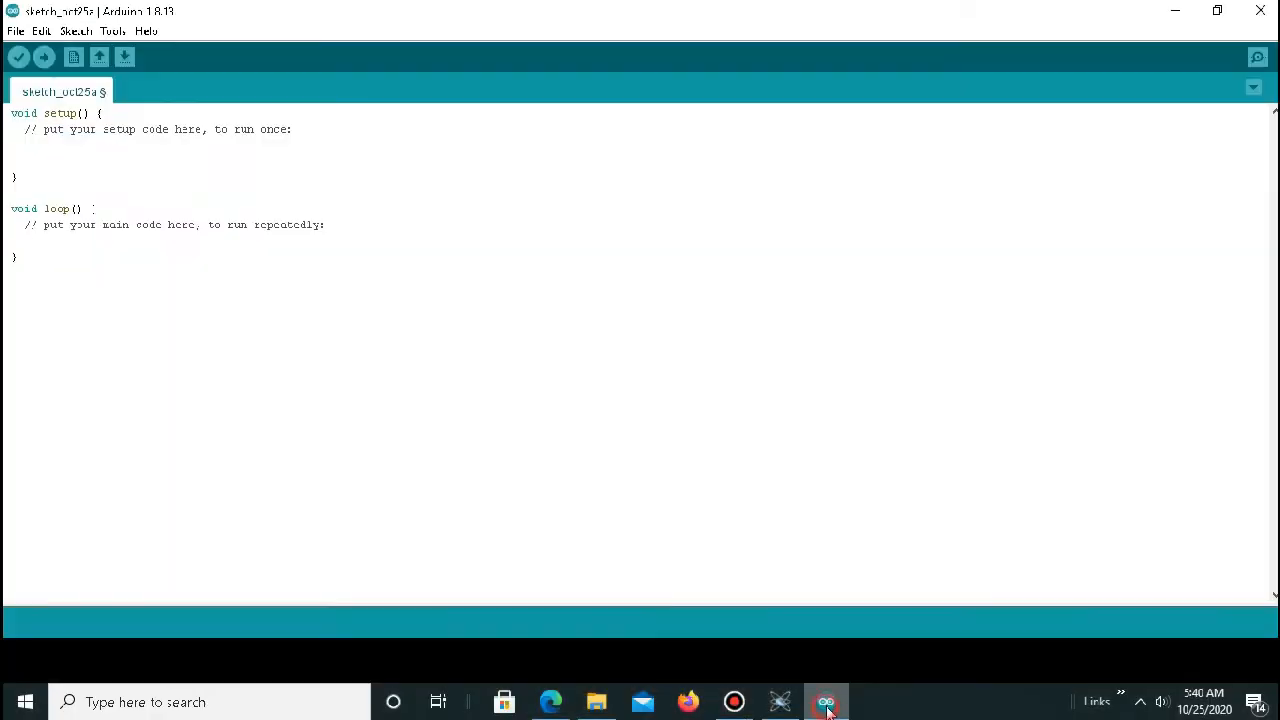
text(p)
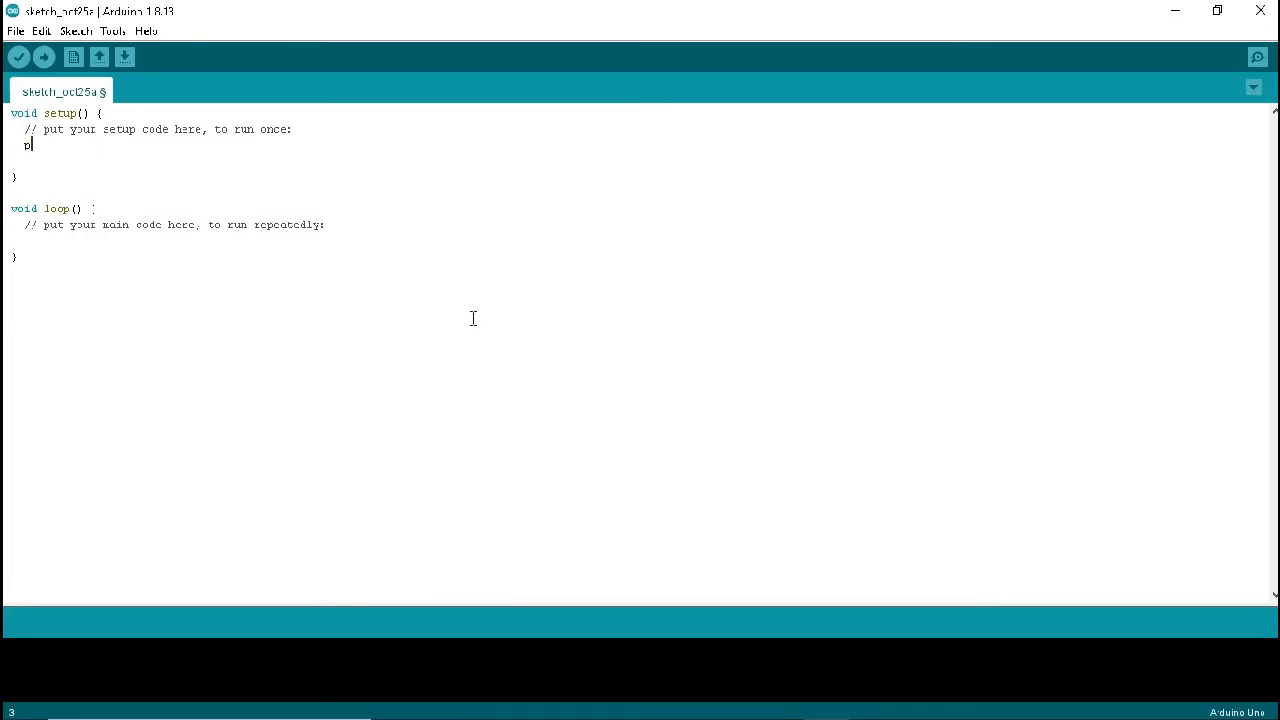
text(inMode();)
key(Left)
key(Left)
text(2)
click(97, 145)
text(OUTPUT)
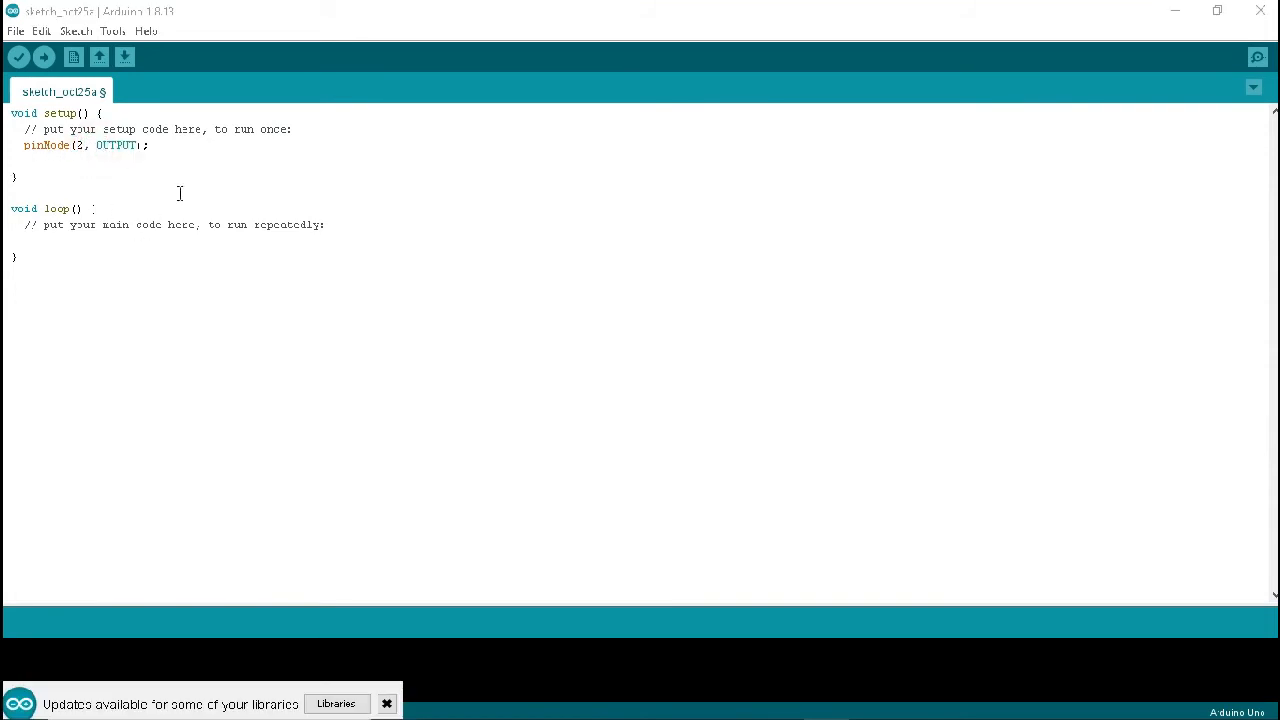
click(85, 145)
double_click(81, 145)
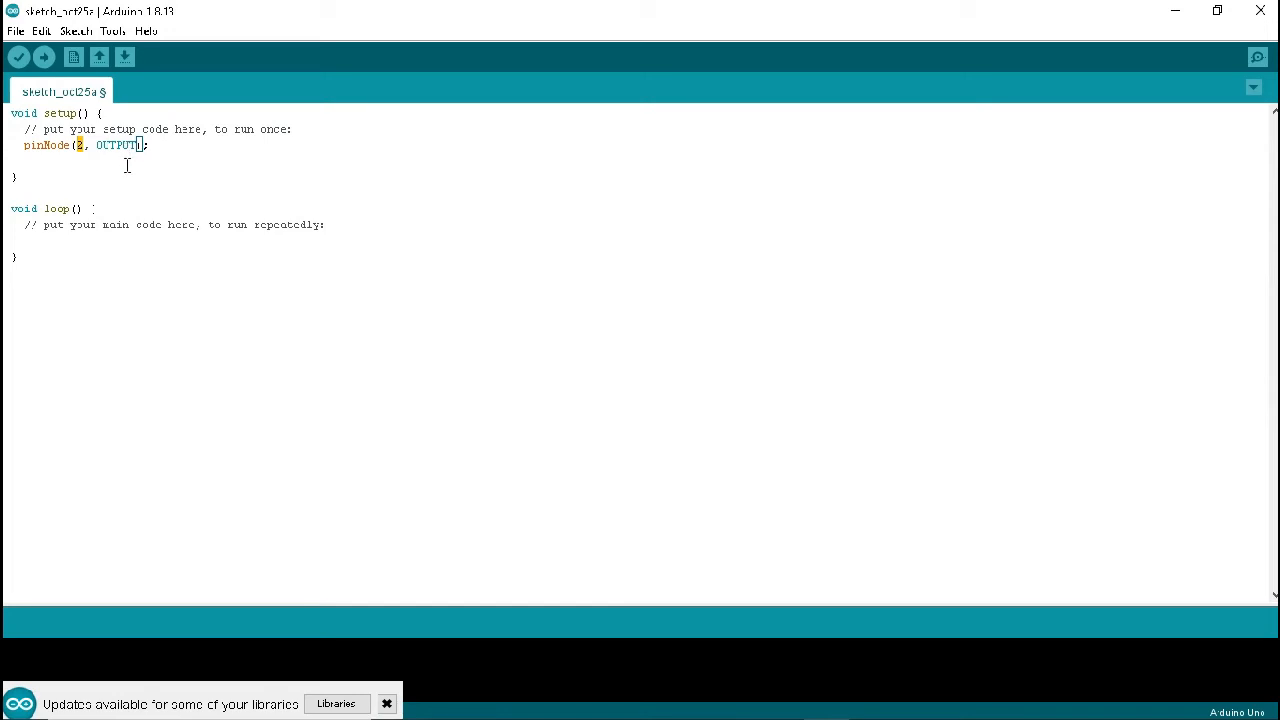
click(151, 147)
click(91, 146)
Add digitalWrite(2, HIGH); on a new line below the comment in the loop function, rechecking the wired pin in Proteus.
click(340, 224)
mouse_move(690, 710)
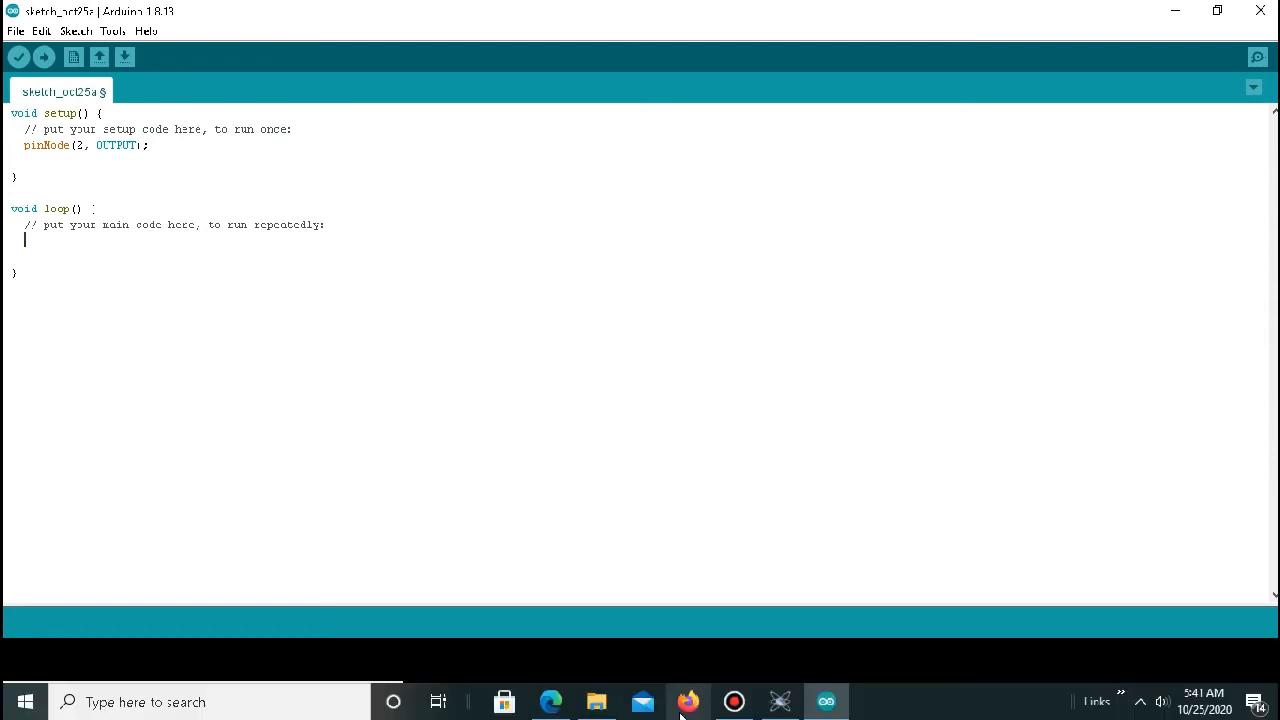
click(780, 702)
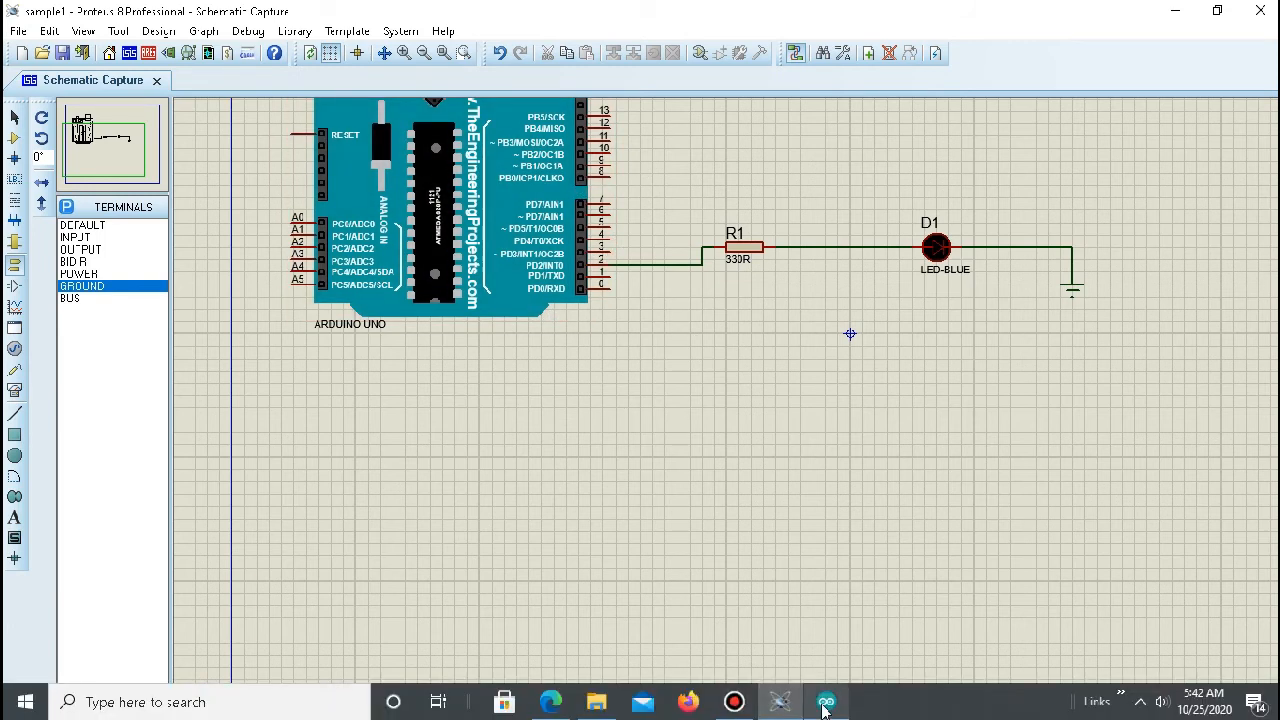
click(826, 702)
text(d)
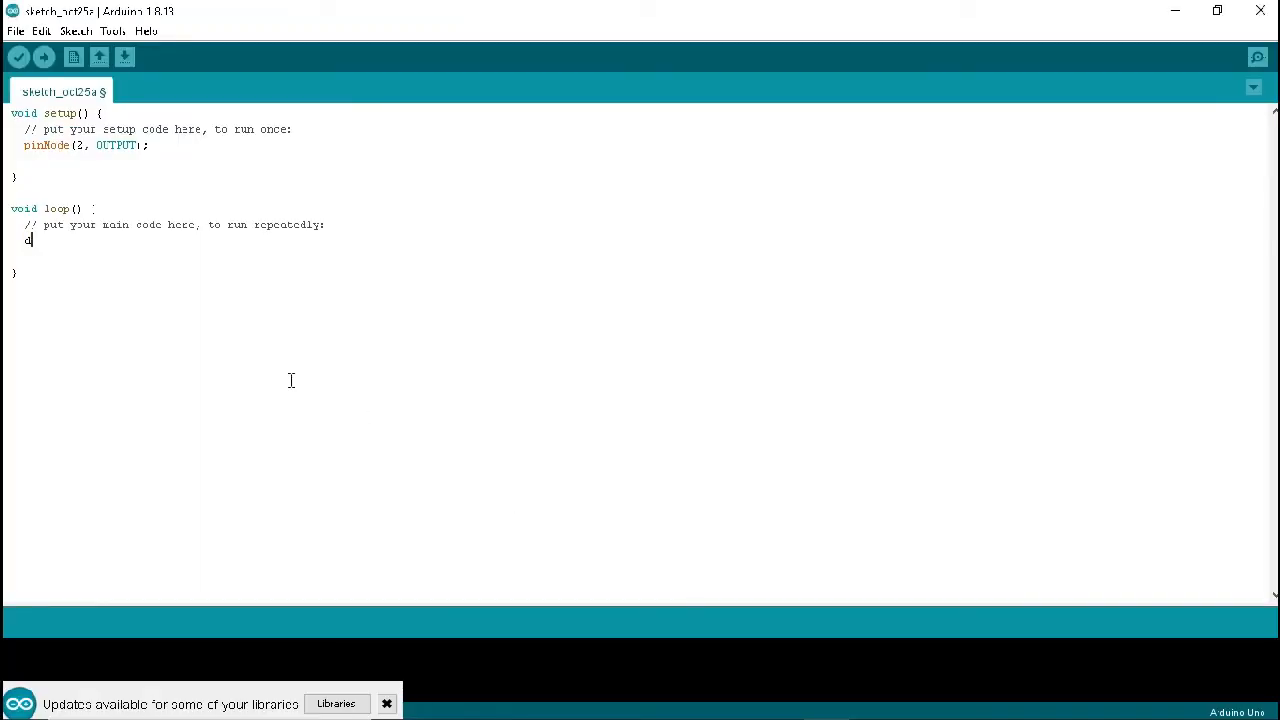
text(igitalWrite)
text(()
text(2, HIGH)
text())
text(;   )
Add delay(1000); below the digitalWrite HIGH line in the loop function.
text(deay)
key(BackSpace)
key(BackSpace)
text(lay();)
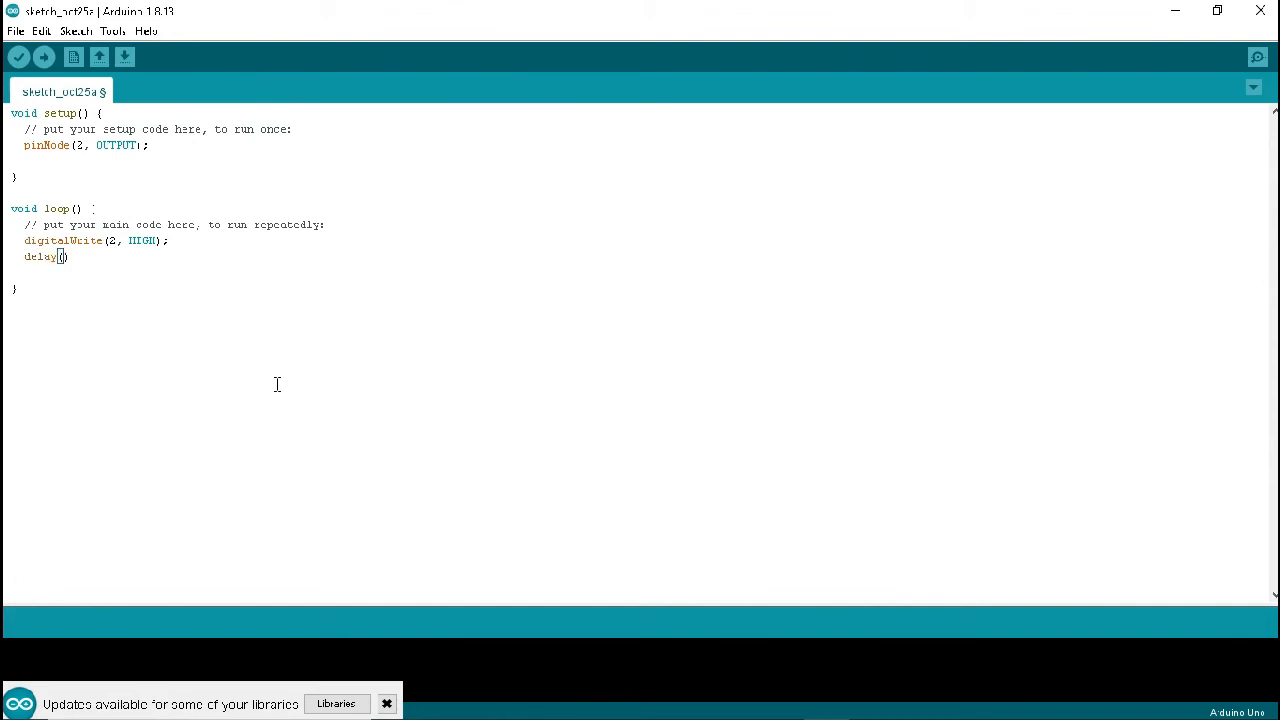
key(Left)
key(Left)
text(1000)
Add digitalWrite(2, LOW); on a new line below the delay in the loop function.
click(108, 255)
text(digitalWrite())
text(;)
key(Left)
key(Left)
text(2, LOW)
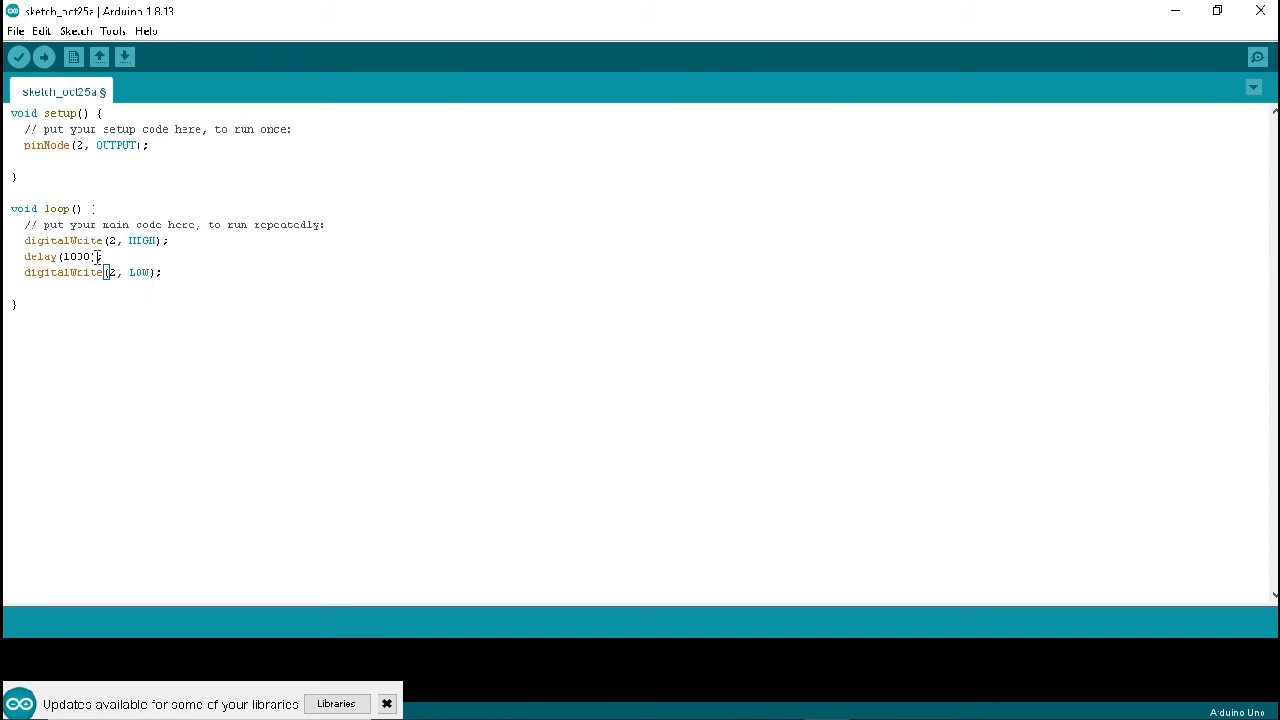
Copy the delay(1000); statement to the empty line below the digitalWrite LOW statement.
drag(104, 256, 24, 257)
key(ctrl+c)
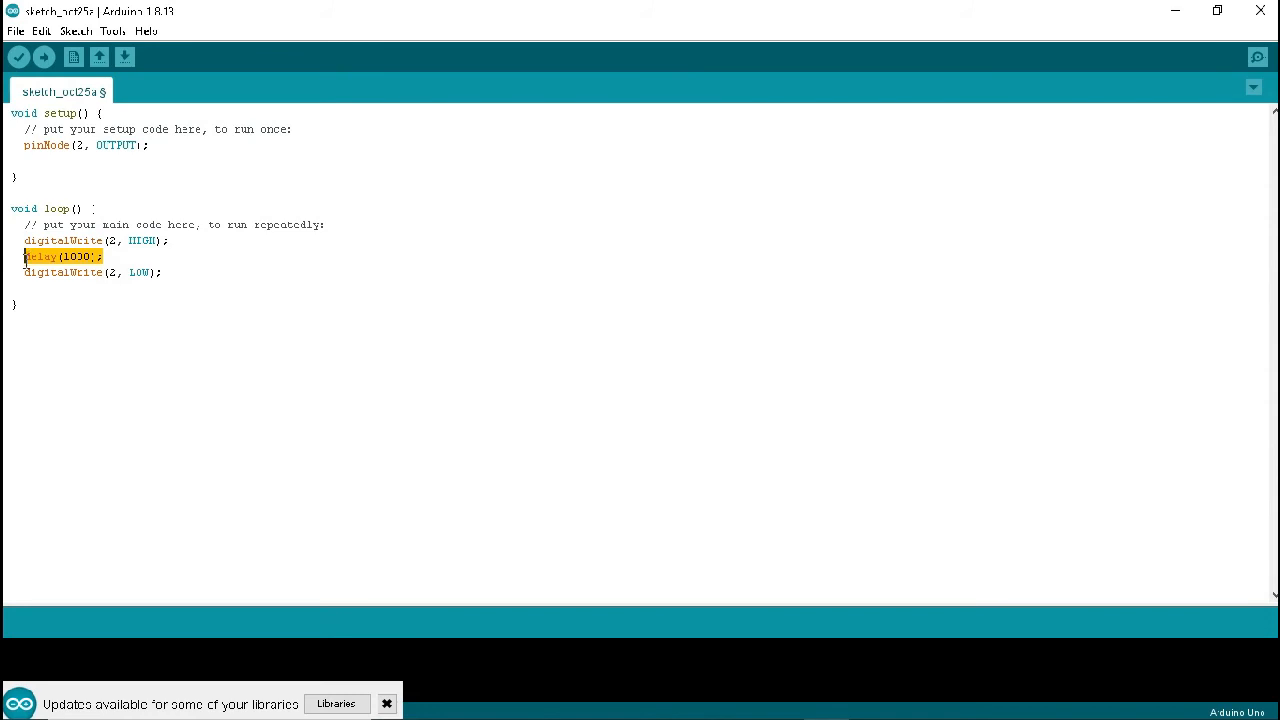
click(46, 289)
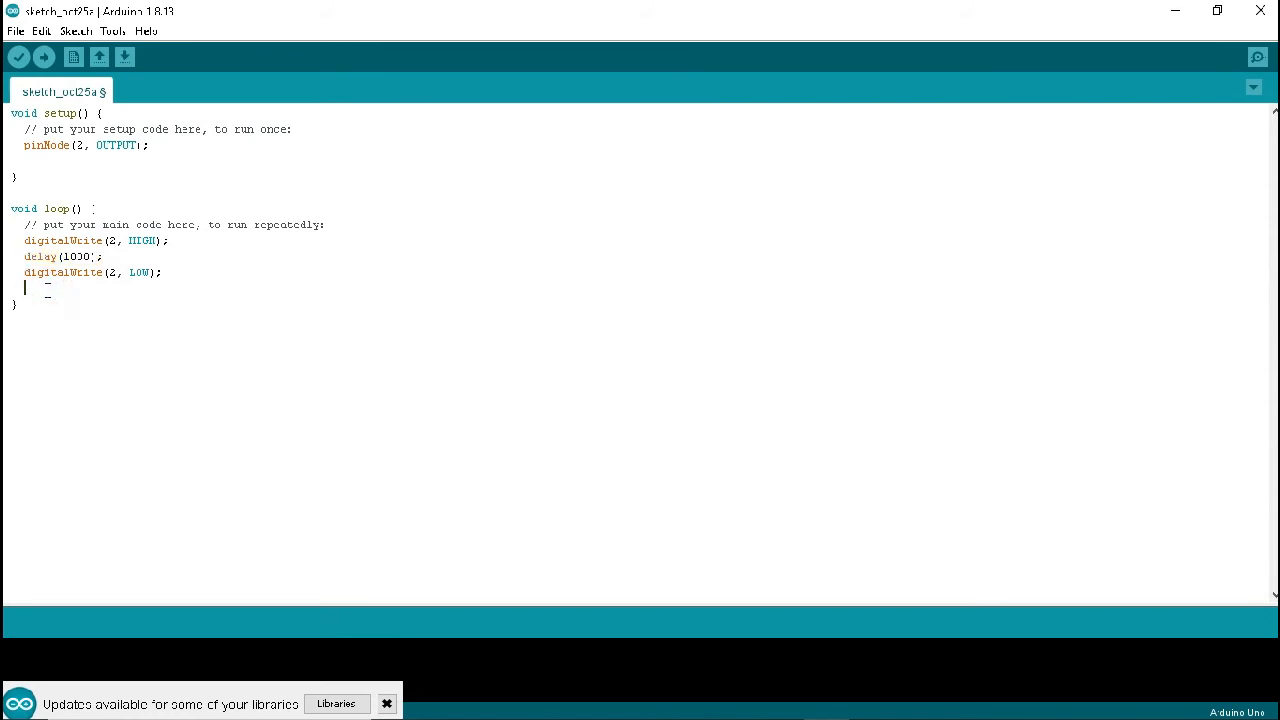
key(ctrl+v)
Examine the loop function's HIGH and LOW statements together with the delay that follows each of them.
drag(12, 208, 34, 313)
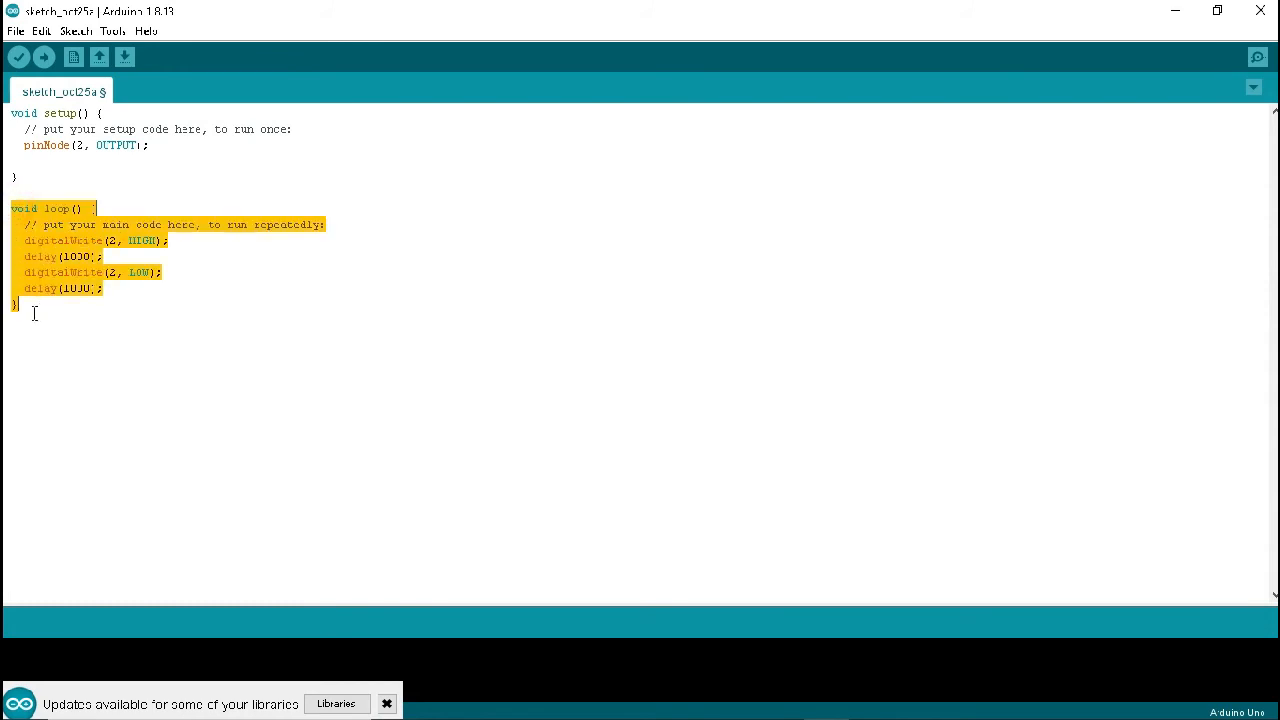
click(78, 252)
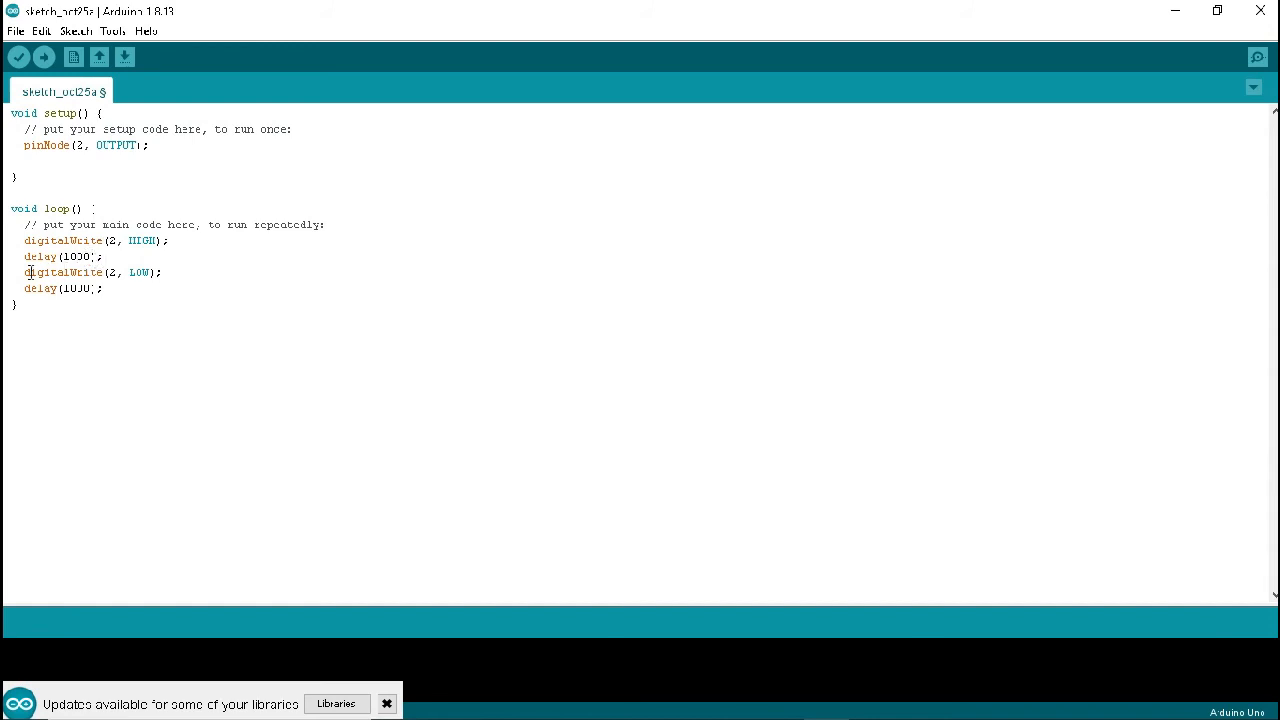
drag(117, 256, 18, 240)
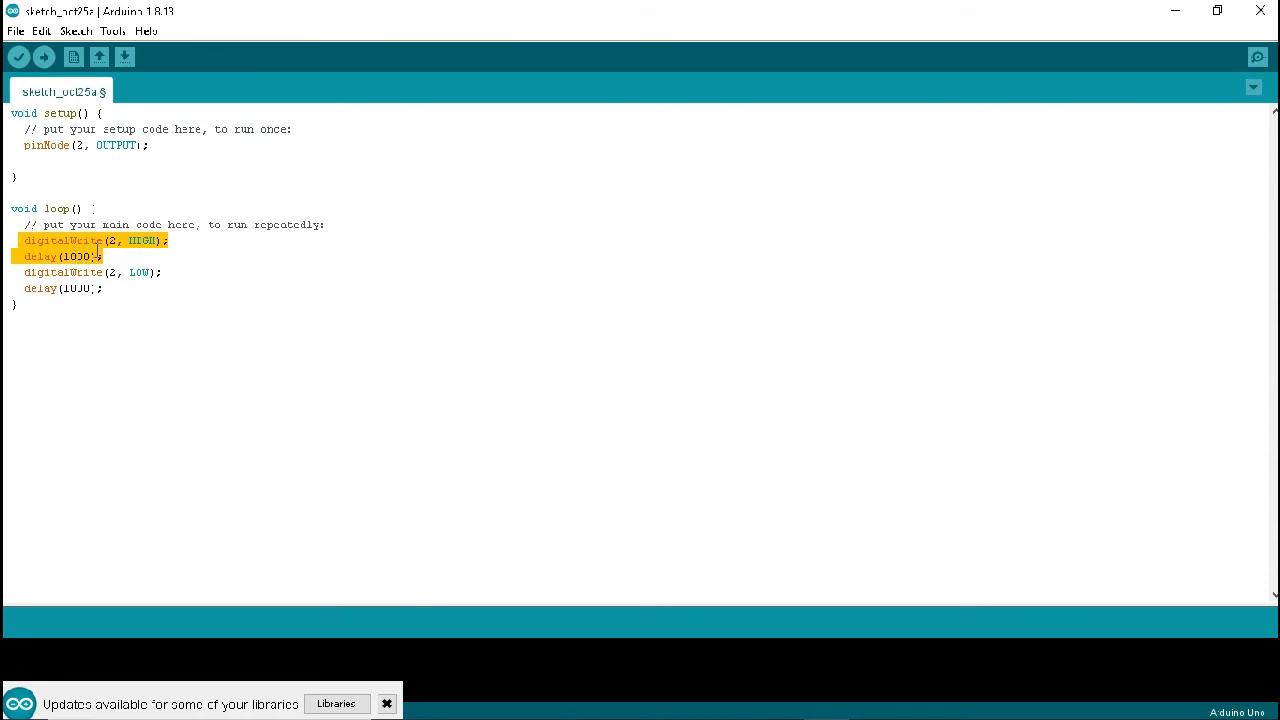
drag(168, 273, 26, 275)
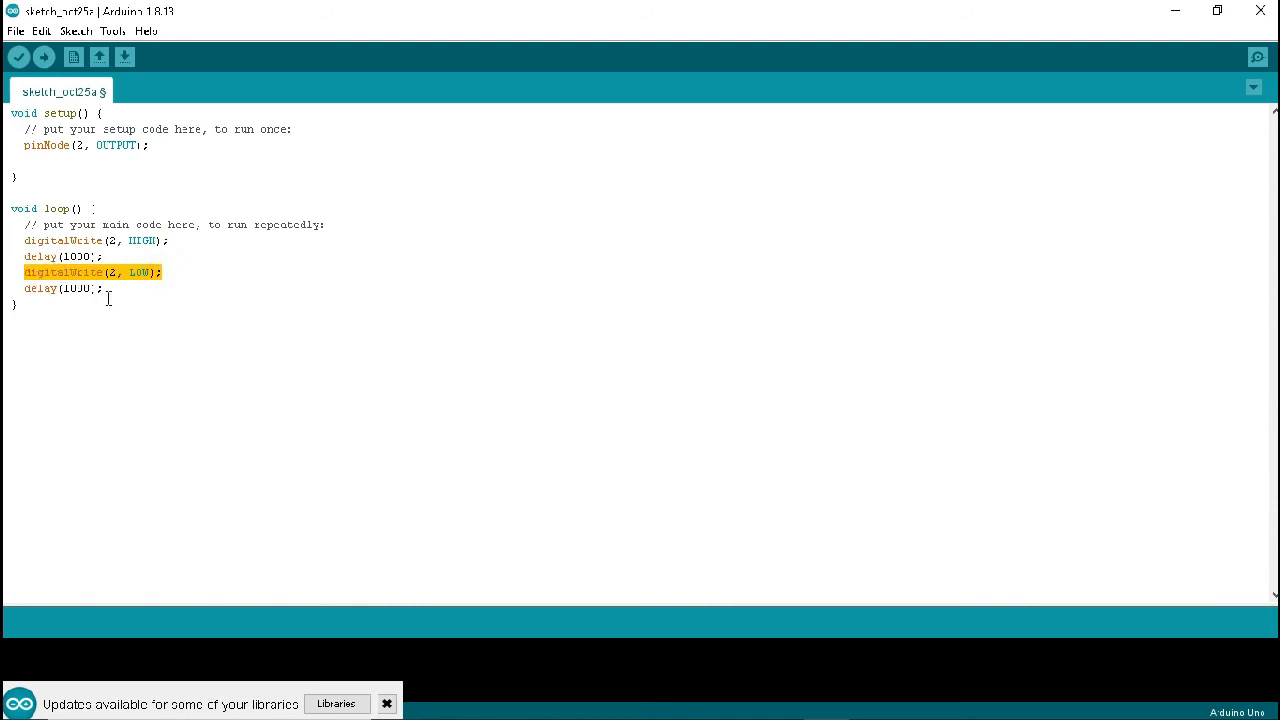
drag(108, 298, 26, 288)
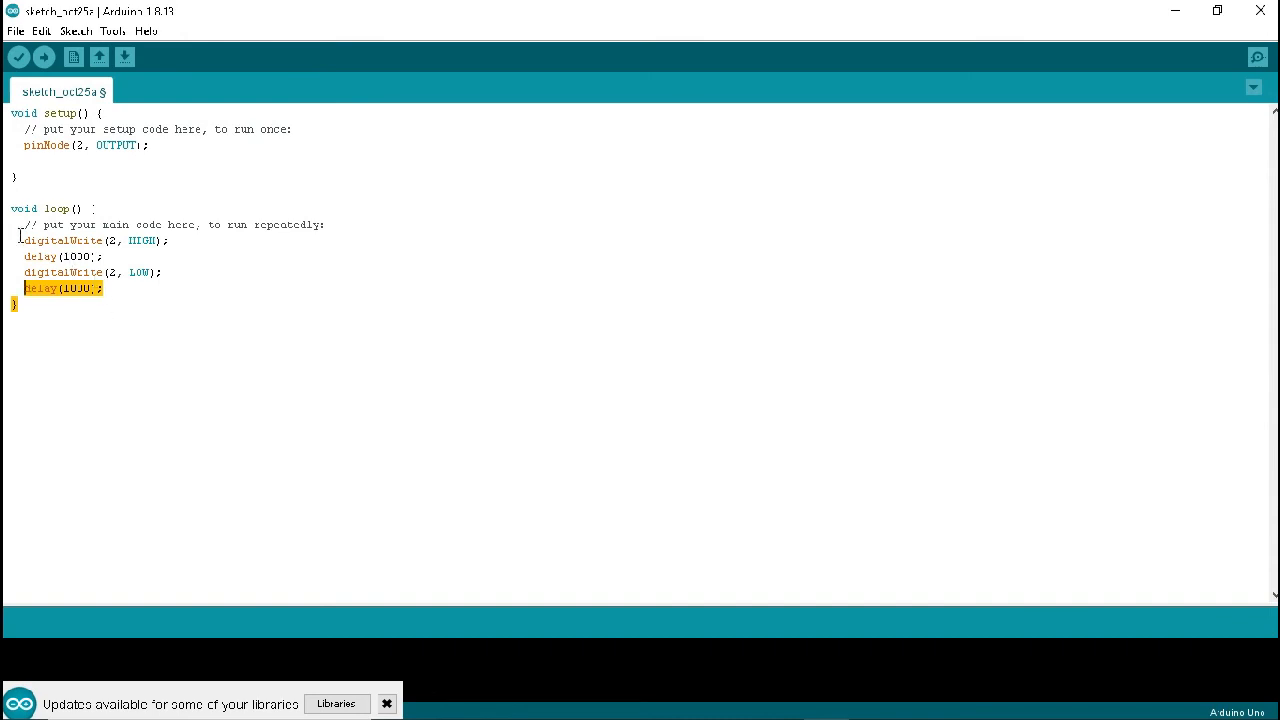
drag(20, 237, 104, 256)
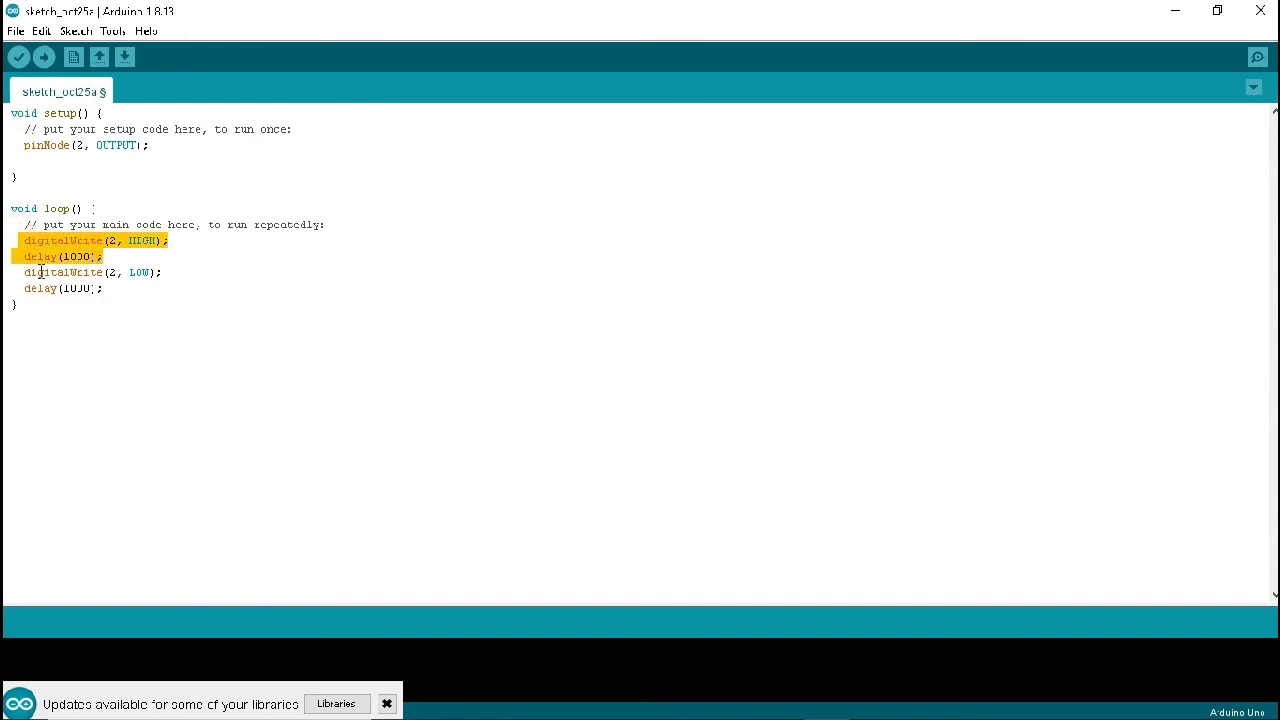
drag(20, 272, 103, 288)
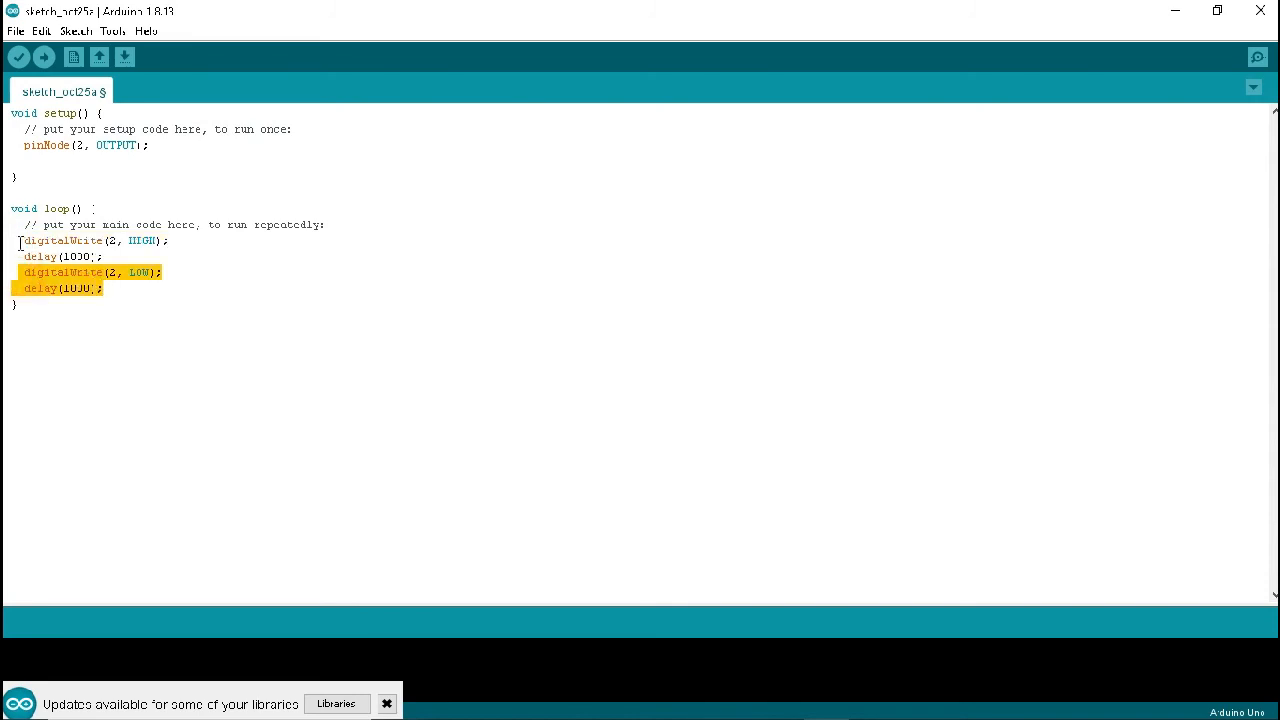
drag(20, 241, 104, 256)
drag(23, 270, 111, 287)
click(113, 299)
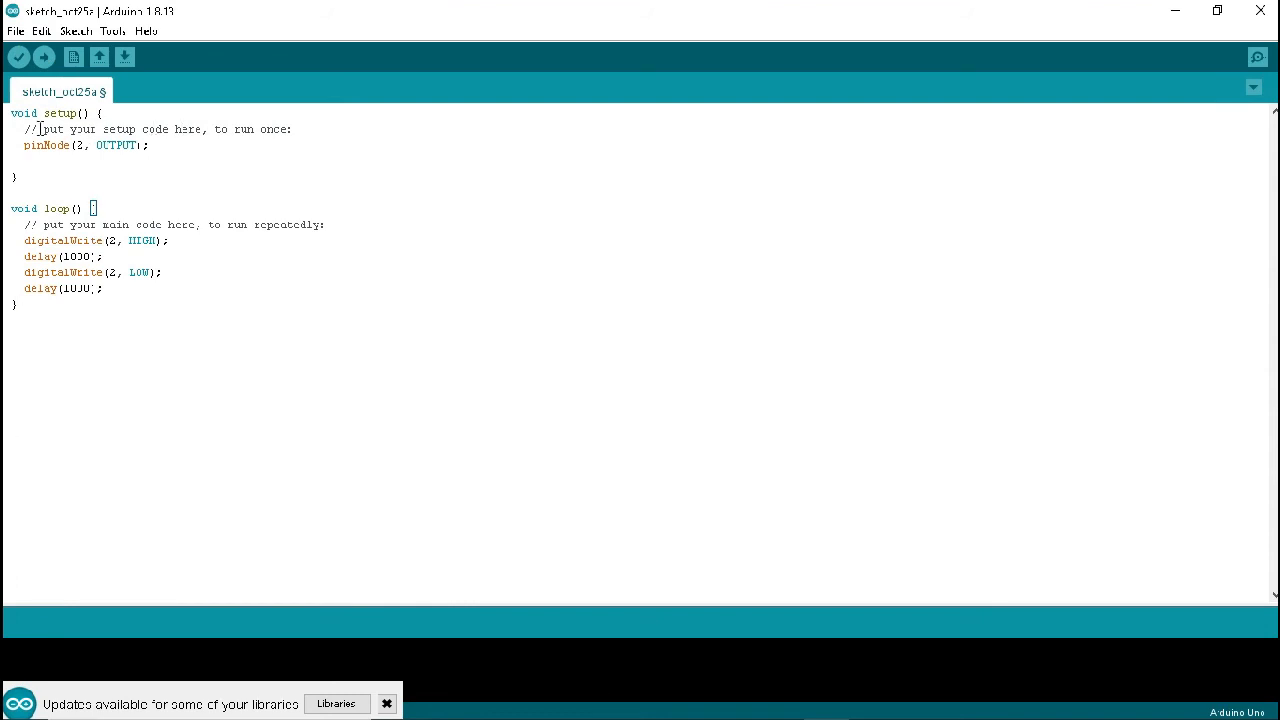
Make sure verbose output during compilation is enabled in the Arduino IDE preferences, and accept the settings.
click(15, 31)
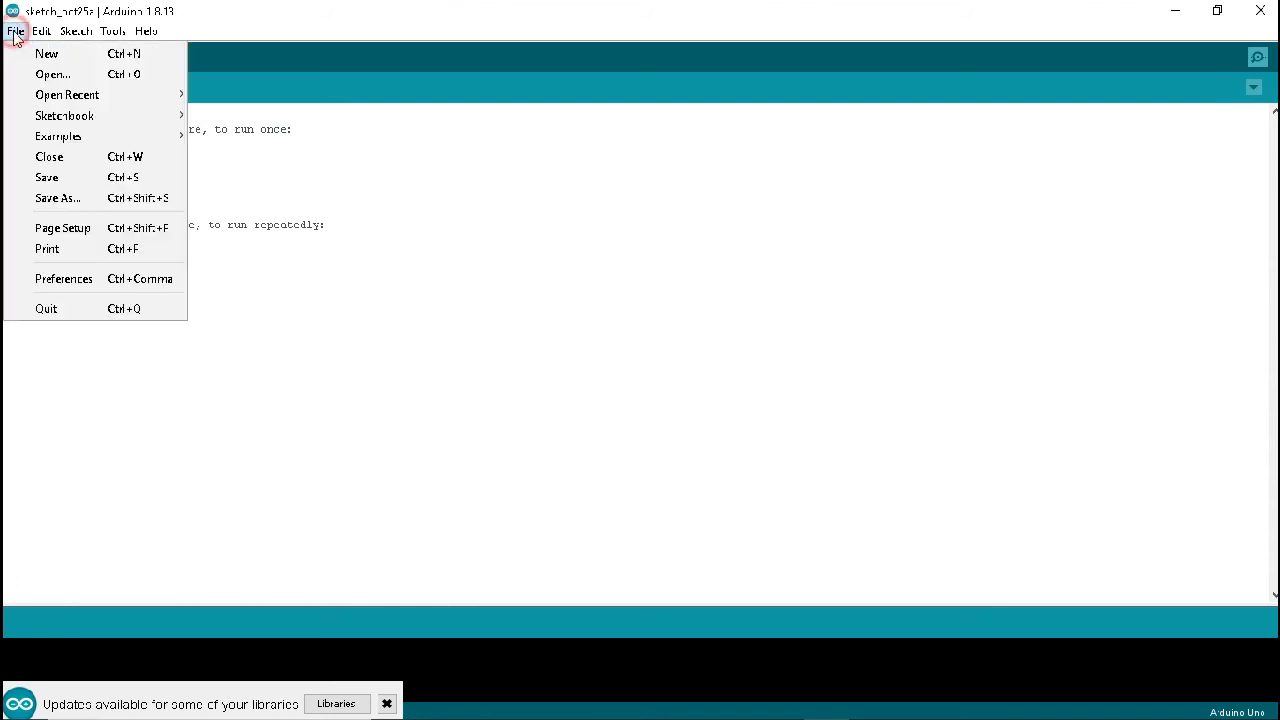
click(65, 279)
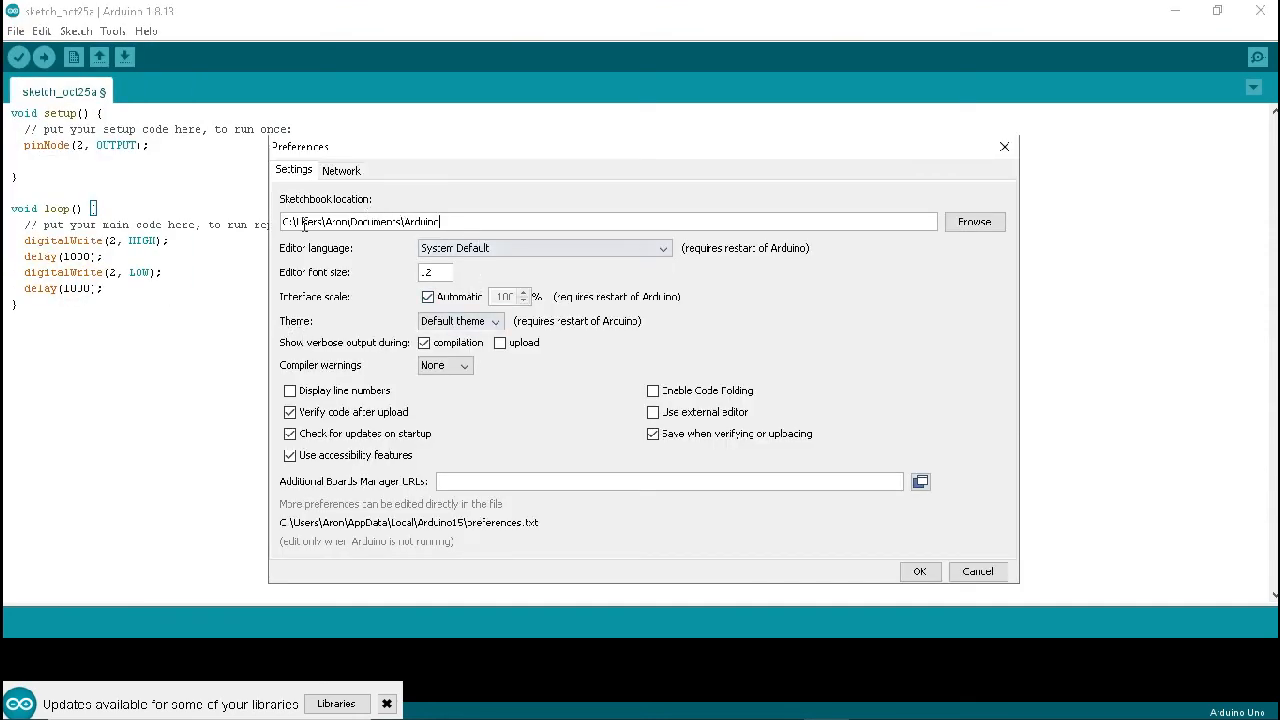
click(426, 343)
click(421, 346)
click(920, 574)
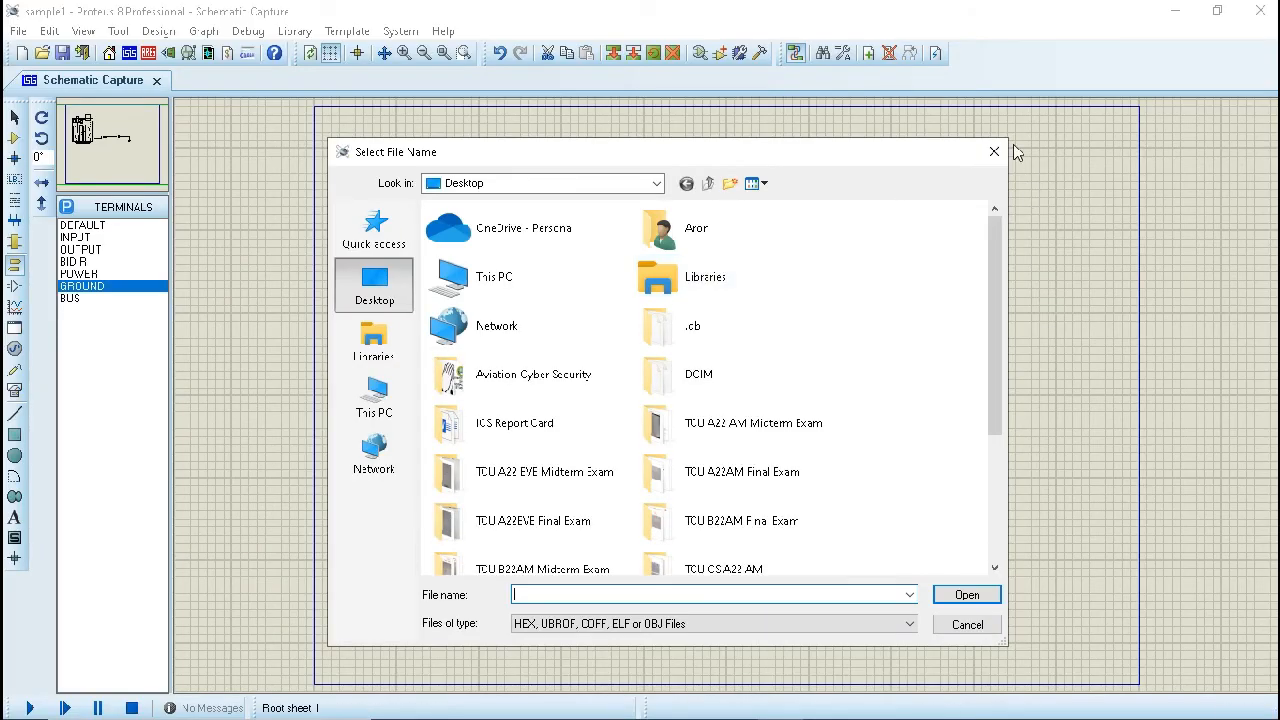
Assign sample1.ino.hex from the Desktop as the program file of the Arduino Uno component ARD1 in Proteus.
click(994, 146)
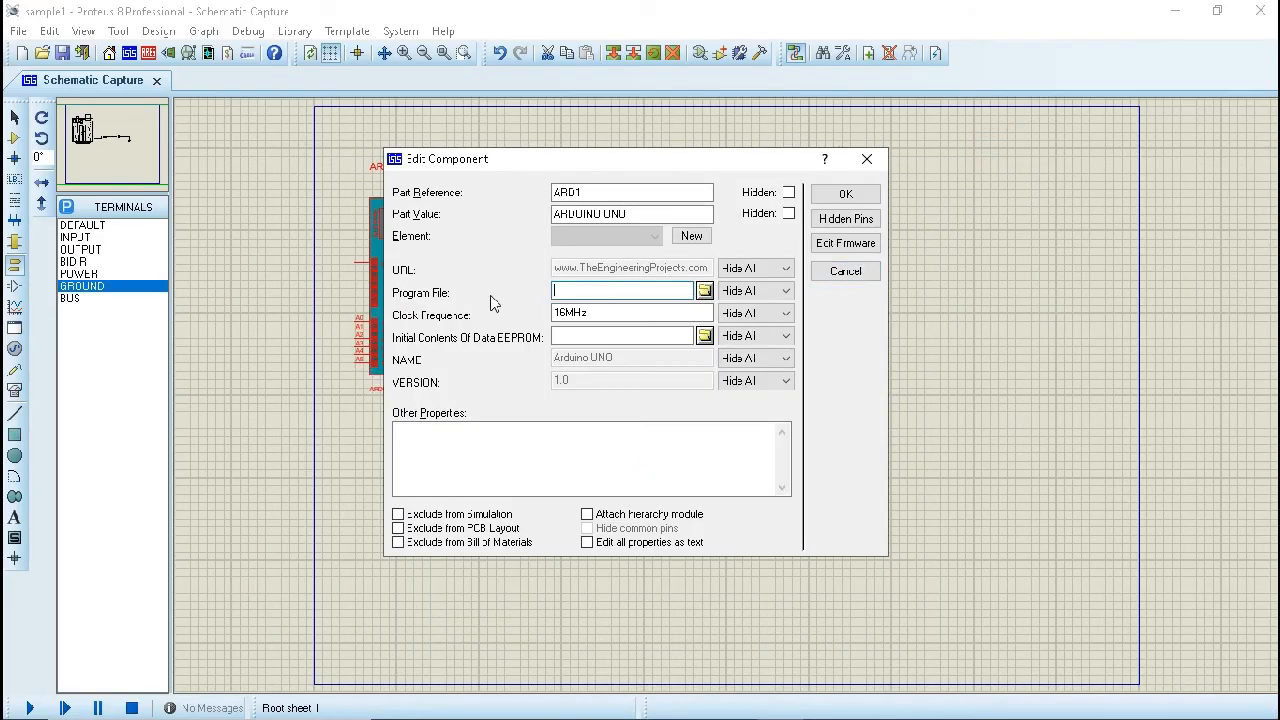
click(705, 291)
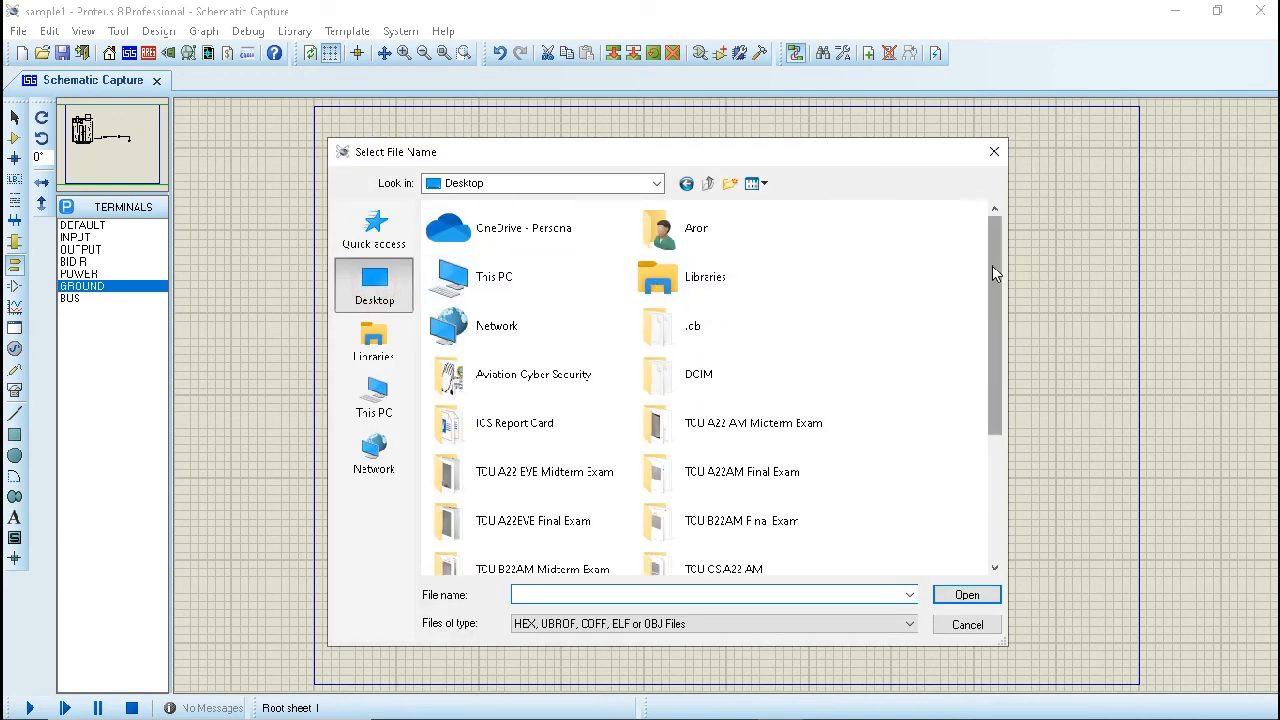
drag(992, 266, 992, 403)
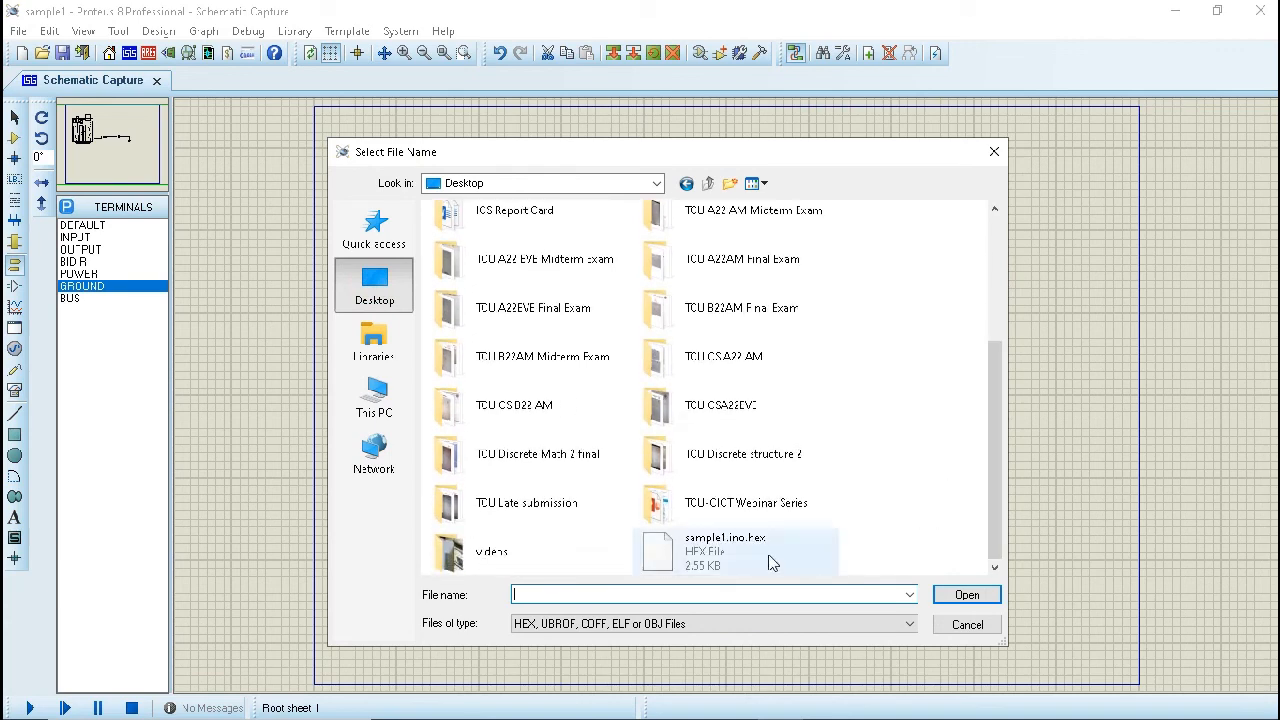
click(720, 560)
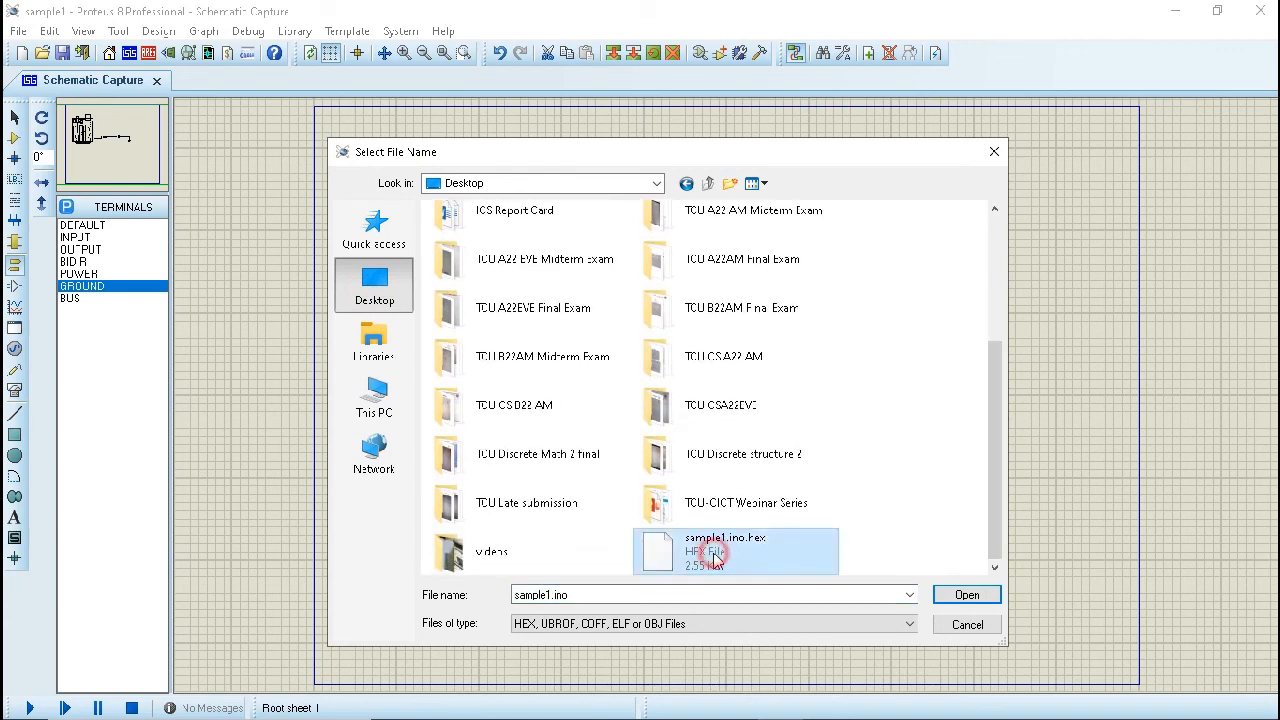
click(960, 596)
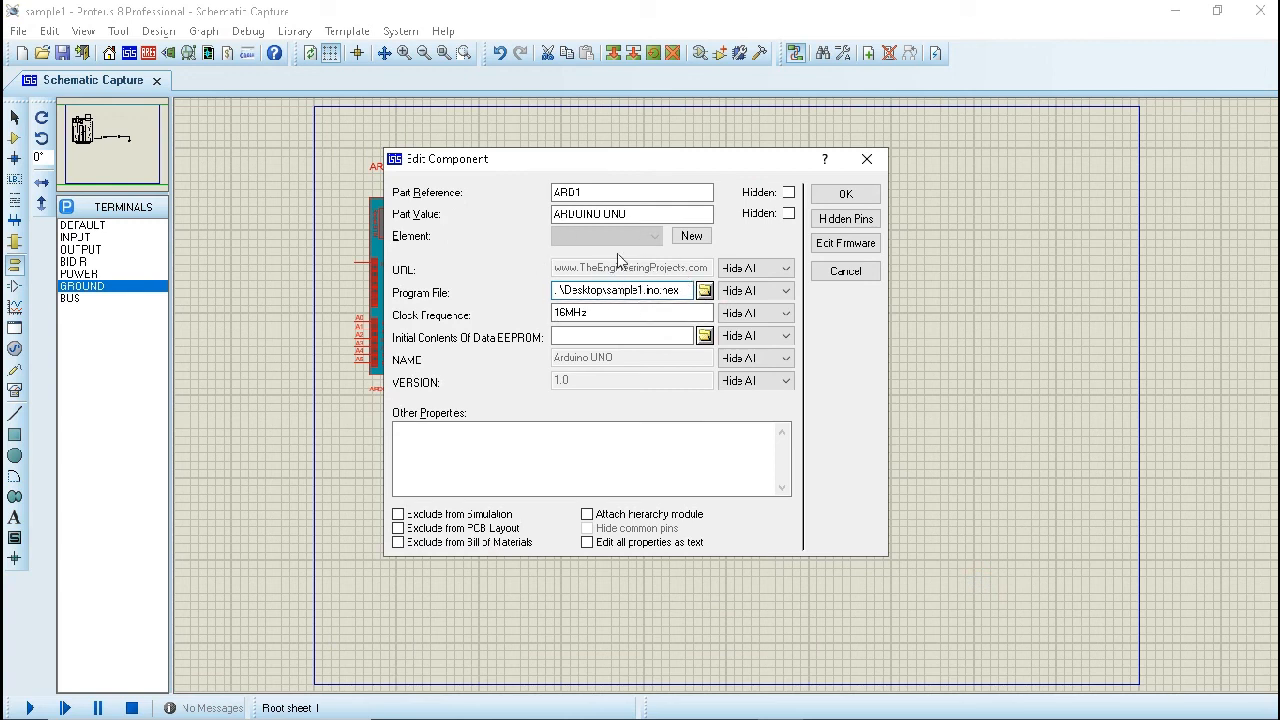
click(845, 194)
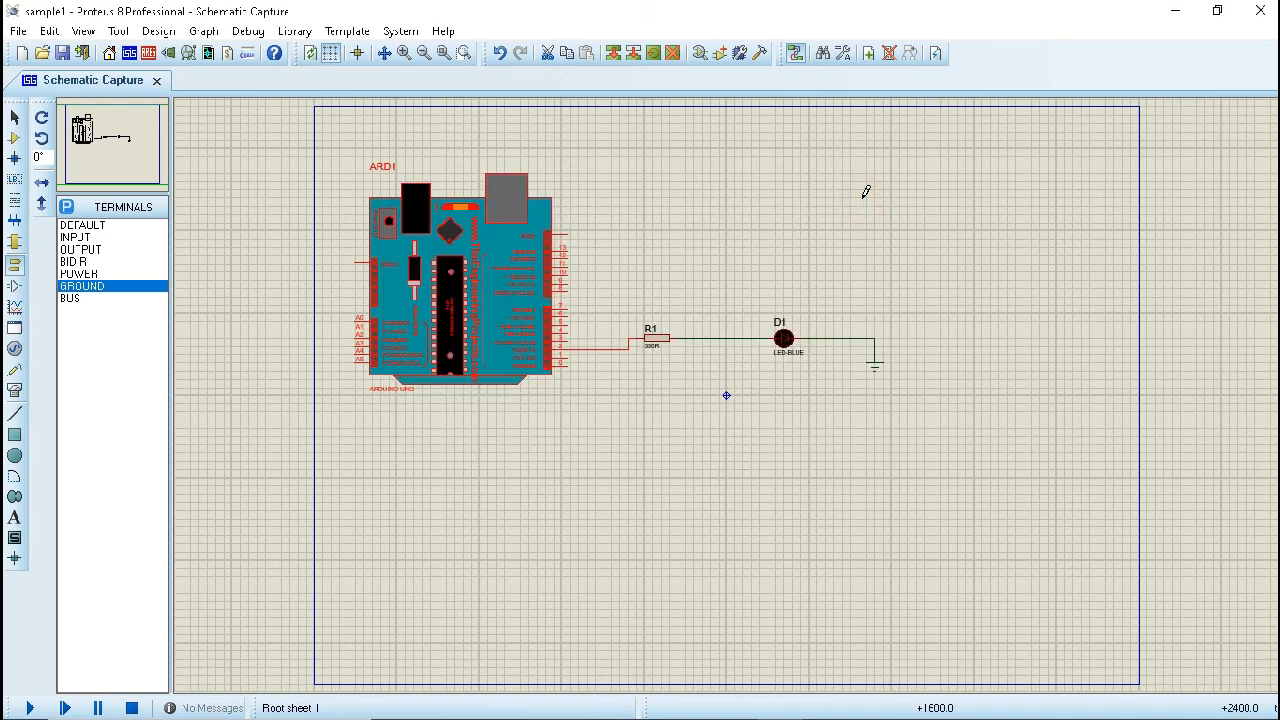
Save the sample1 project and run the circuit simulation.
click(64, 56)
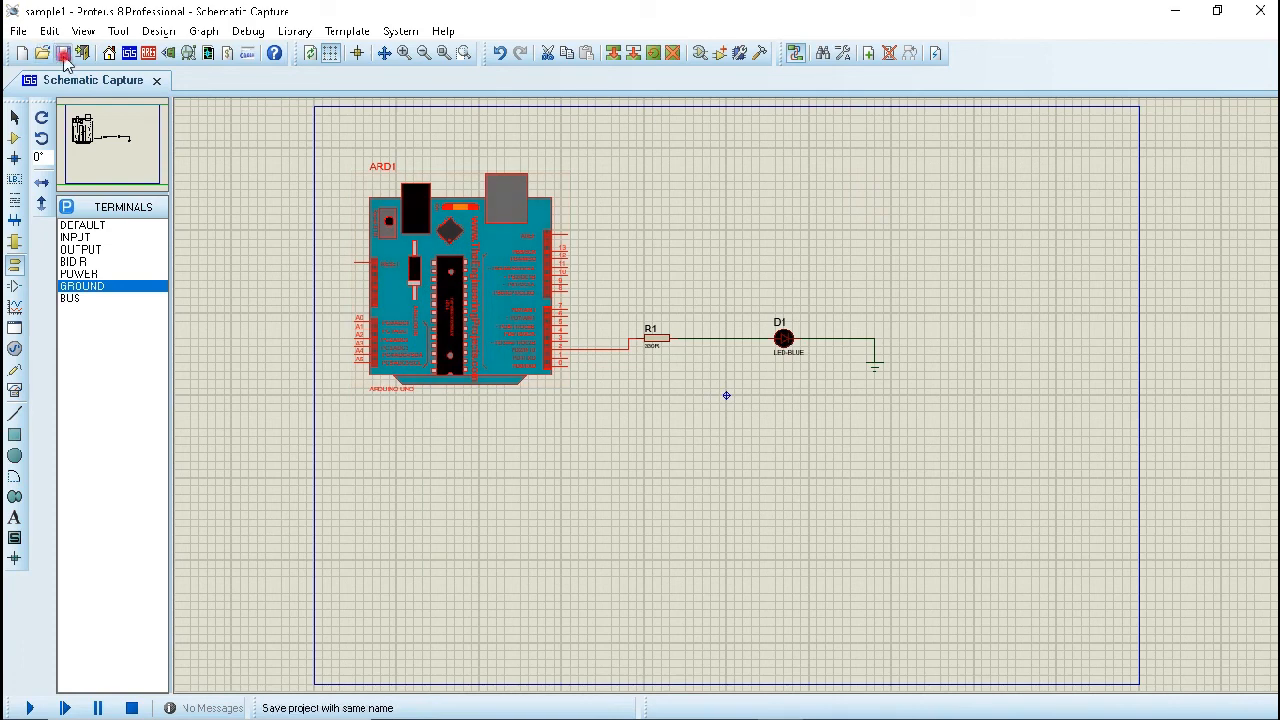
click(64, 56)
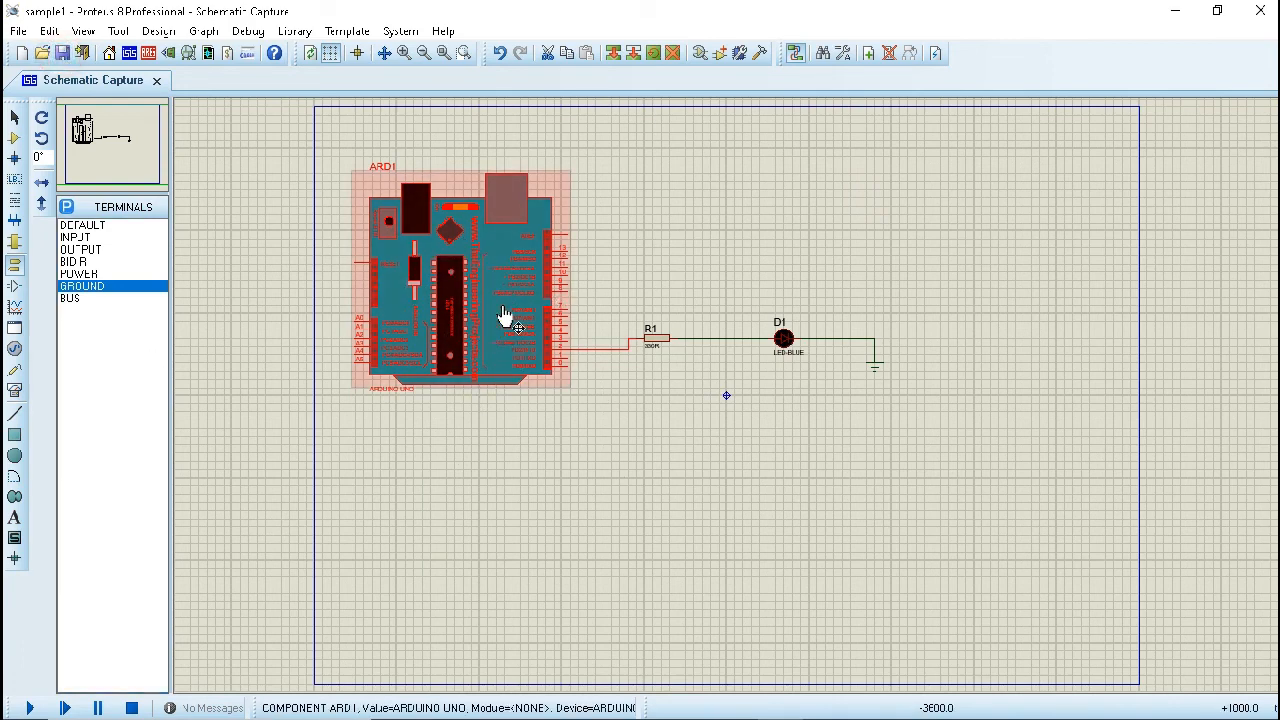
click(30, 708)
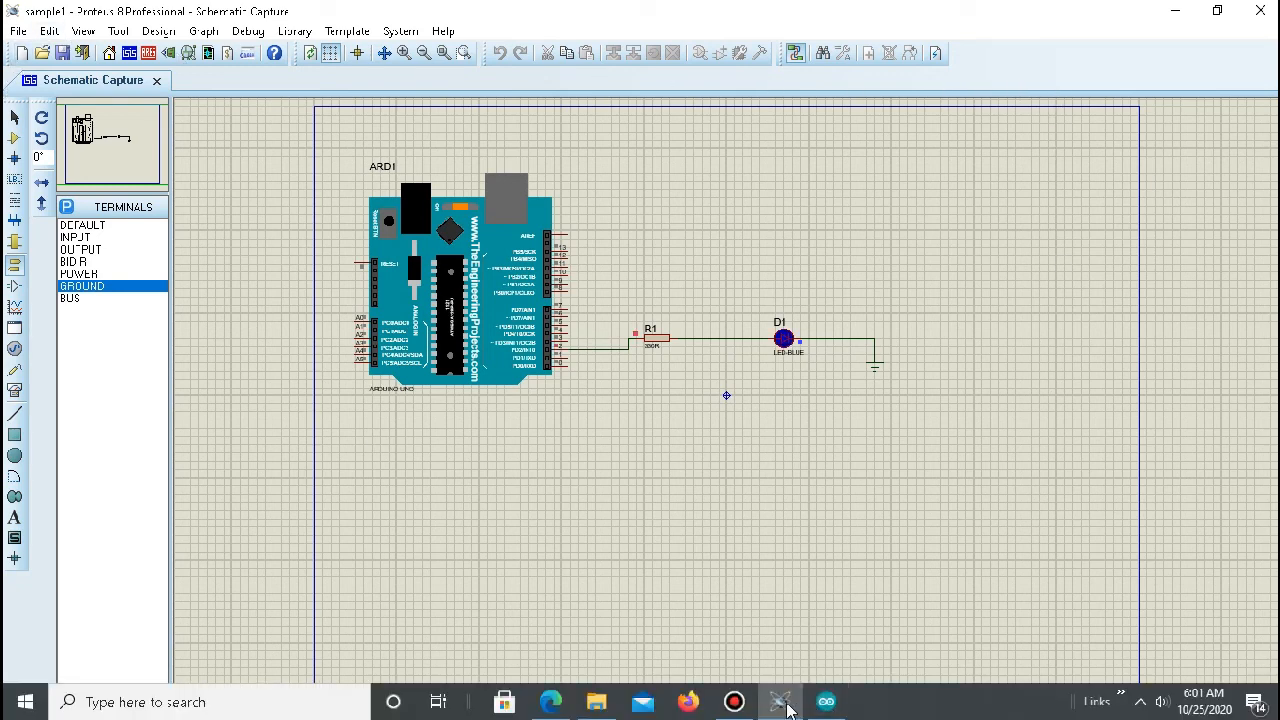
click(1180, 12)
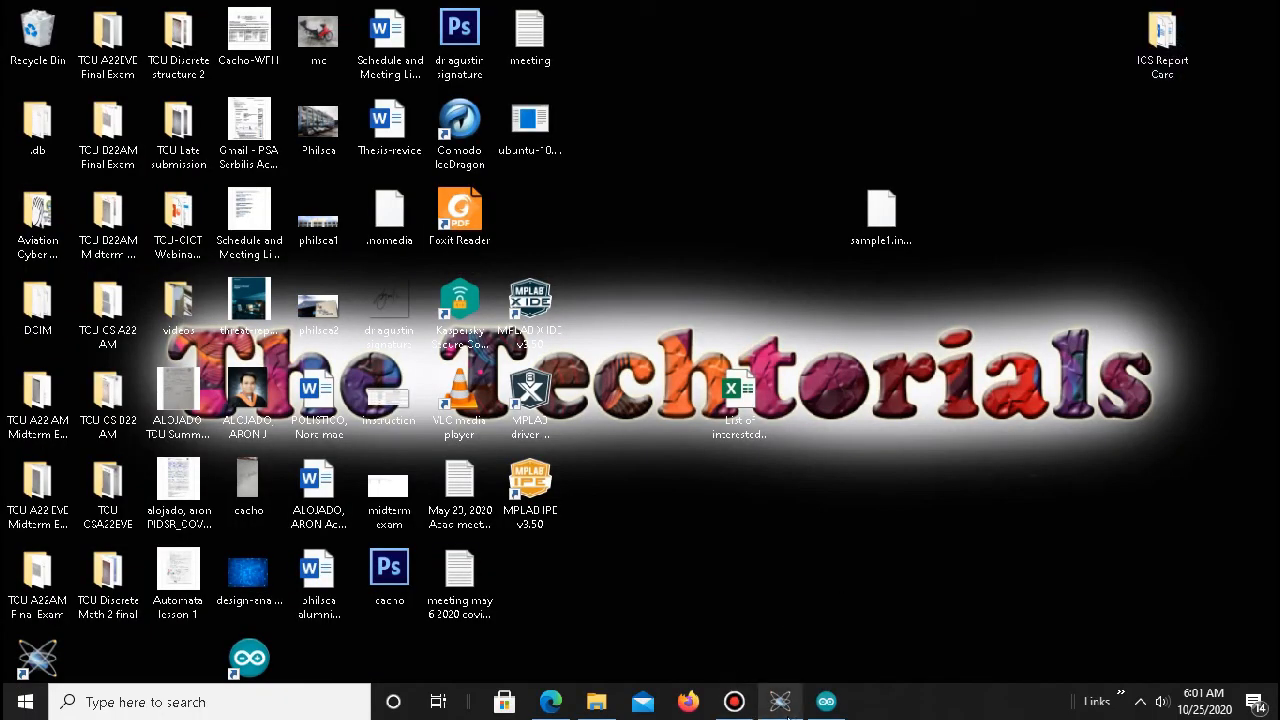
click(734, 702)
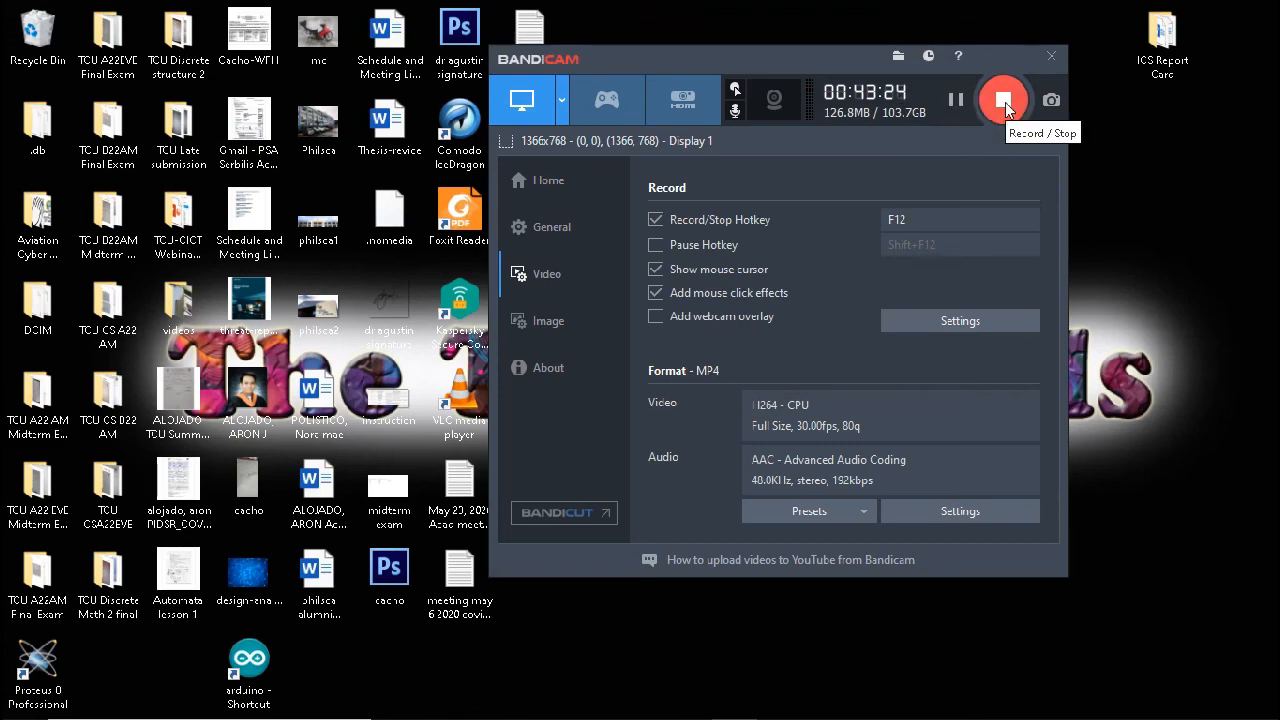
click(1003, 99)
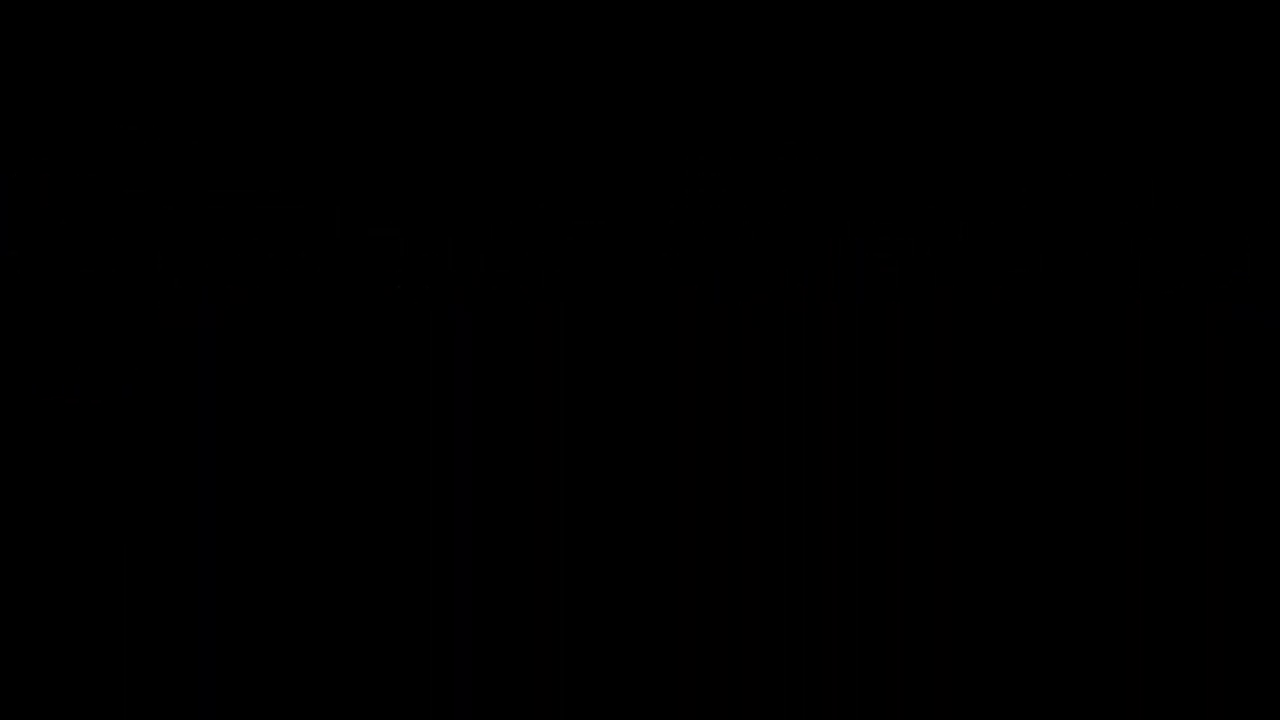